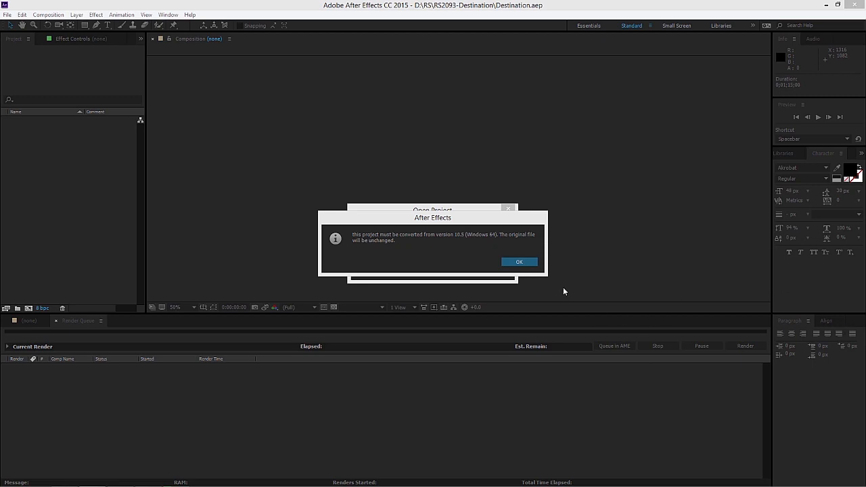
# Accept the project's conversion to the current version and review the effect controls of the Scene Options layer.
pyautogui.click(530, 264)
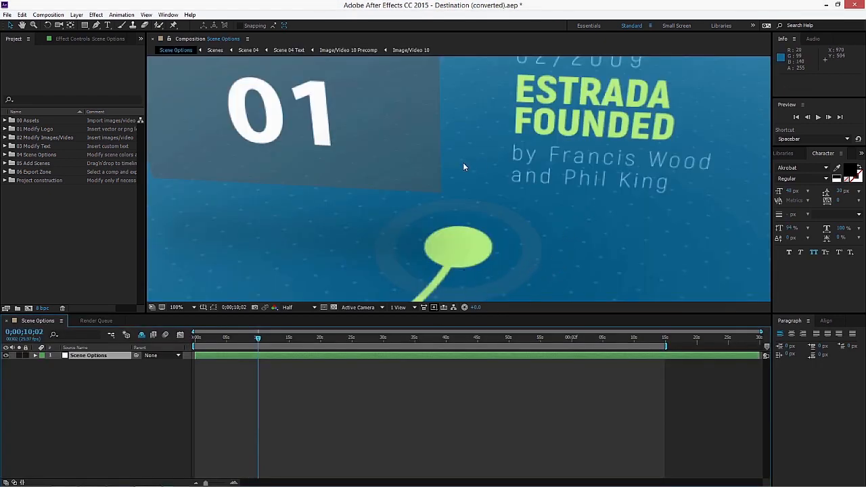
pyautogui.scroll(-2, 463, 163)
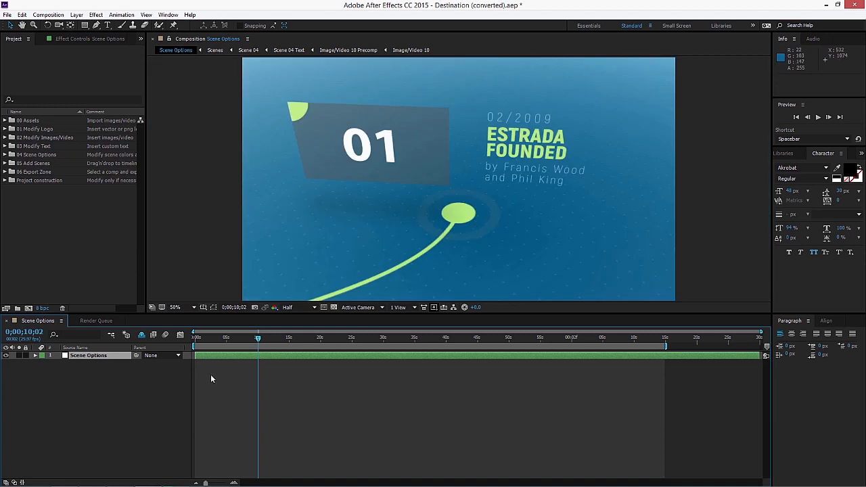
pyautogui.click(91, 356)
pyautogui.click(75, 38)
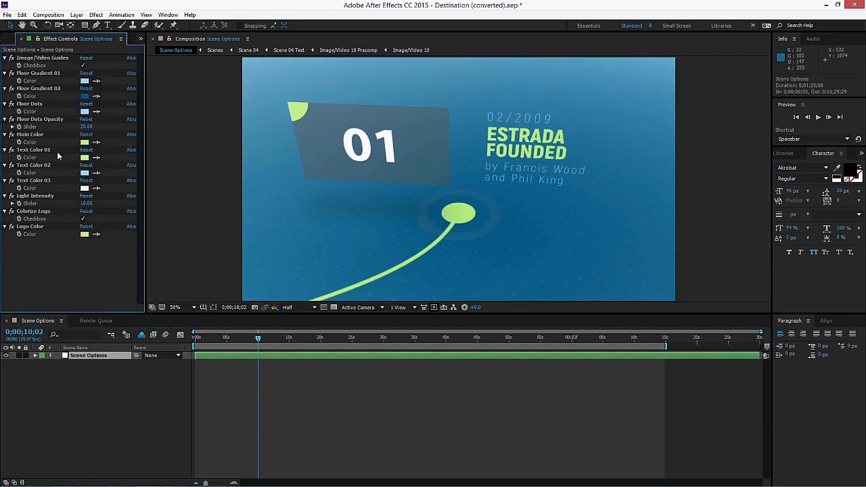
pyautogui.click(9, 39)
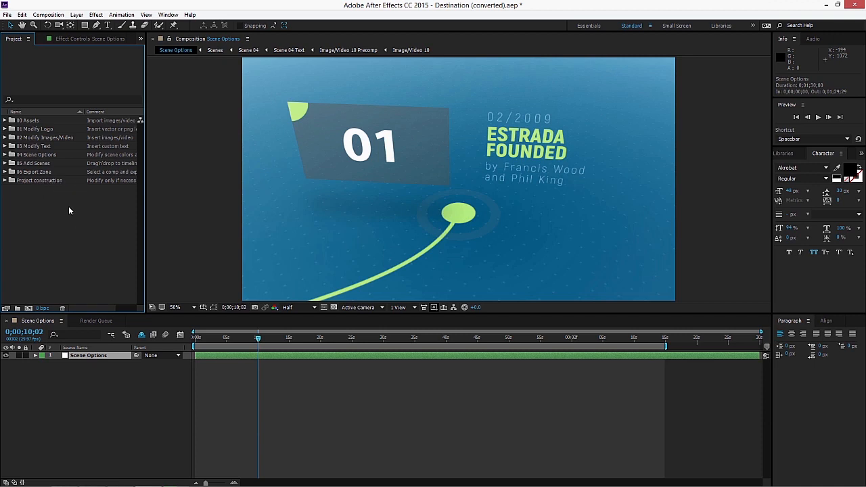
# Open the Logo composition from the 01 Modify Logo folder and delete its "Delete me" placeholder layer.
pyautogui.doubleClick(49, 129)
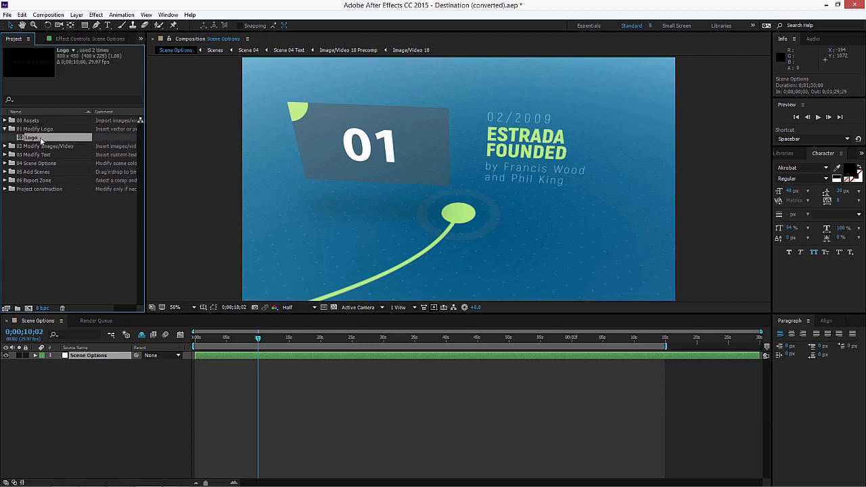
pyautogui.doubleClick(40, 138)
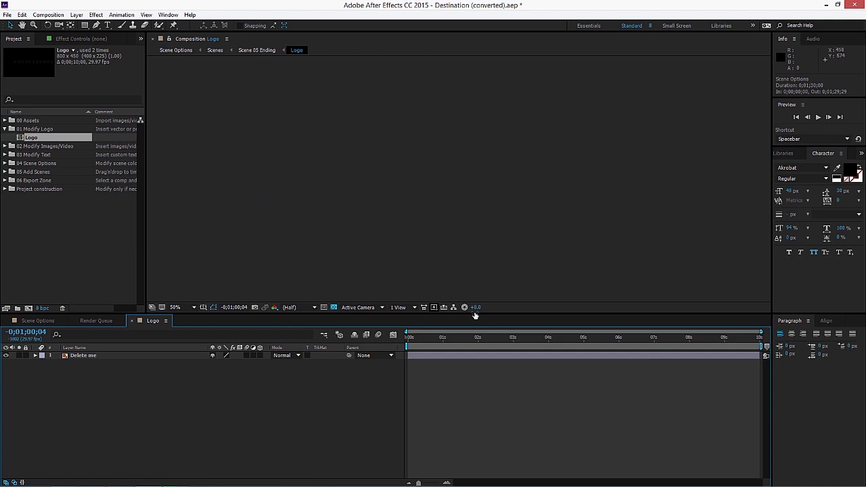
pyautogui.moveTo(446, 337); pyautogui.dragTo(572, 337)
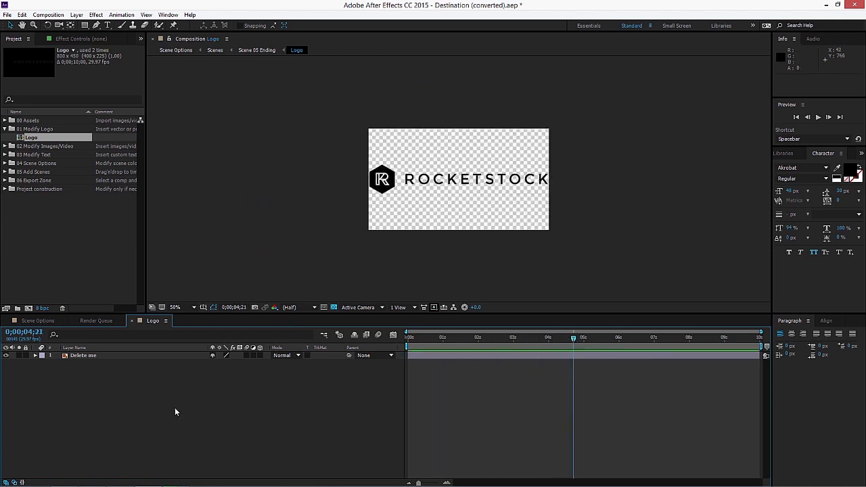
pyautogui.click(89, 356)
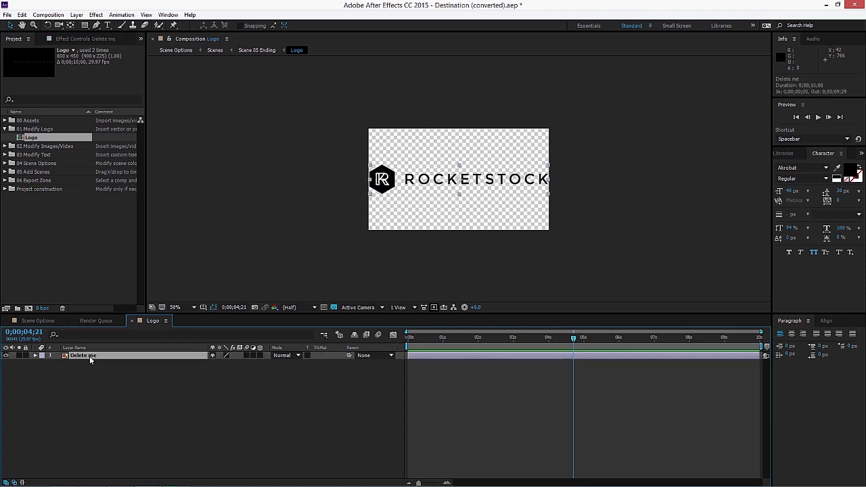
pyautogui.press('Delete')
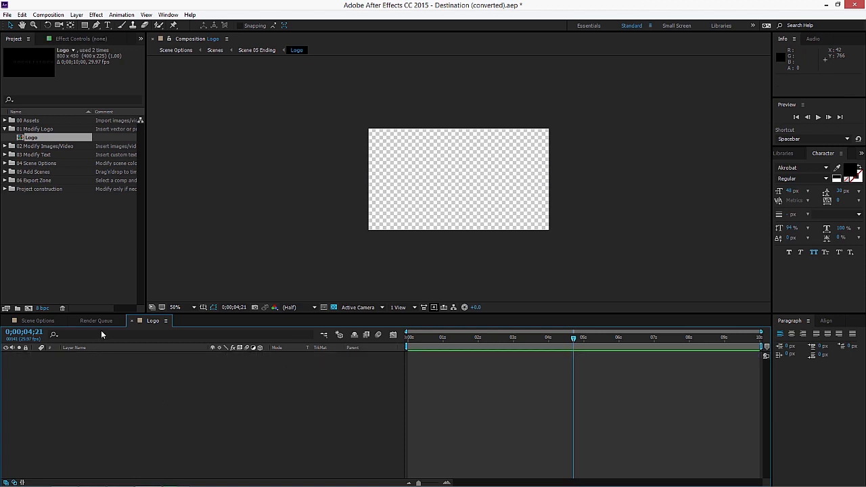
# Import RocketStock_full_2.png from the Project construction footage folder and place it centred in the Logo composition.
pyautogui.click(97, 284)
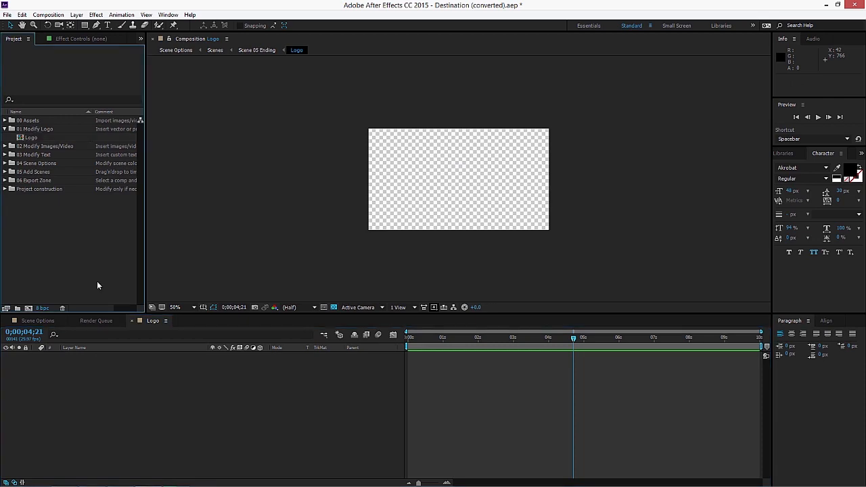
pyautogui.doubleClick(96, 285)
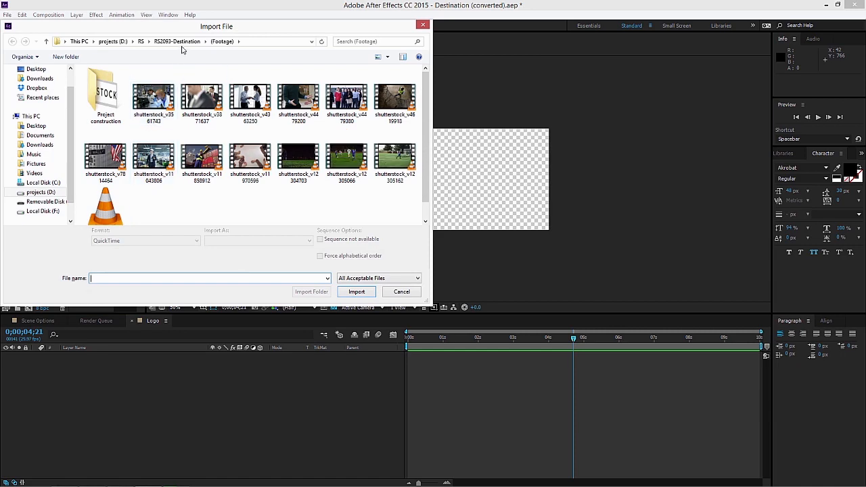
pyautogui.doubleClick(107, 91)
pyautogui.doubleClick(108, 78)
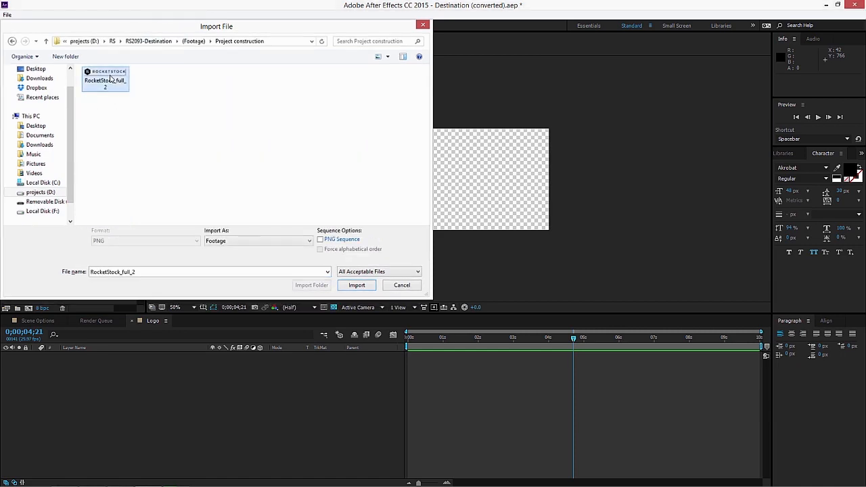
pyautogui.moveTo(38, 198); pyautogui.dragTo(458, 182)
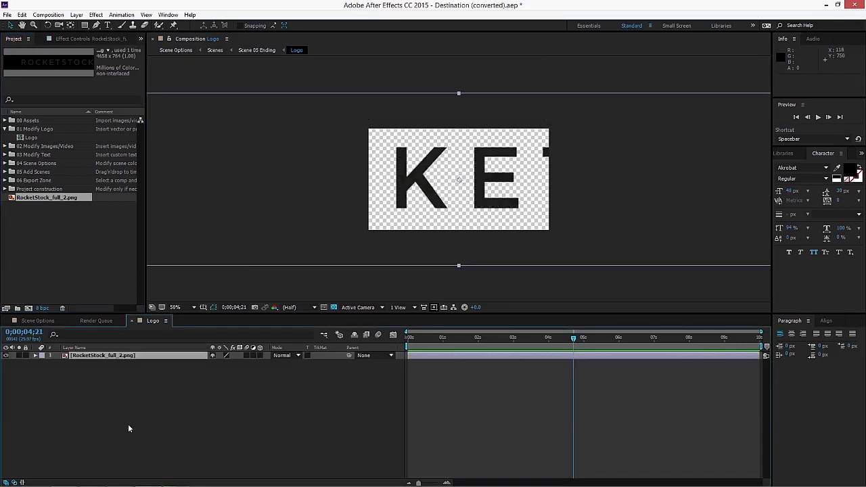
# Scale the RocketStock_full_2.png layer down to 14% so the logo fits inside the composition frame.
pyautogui.click(110, 356)
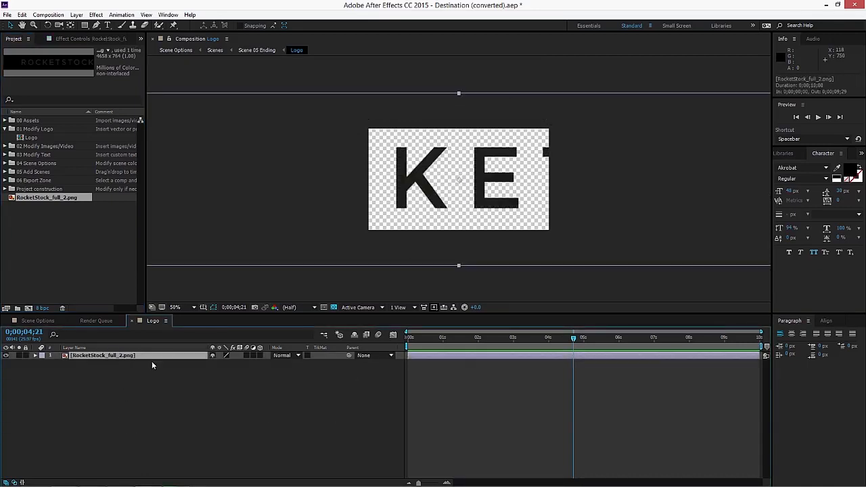
pyautogui.press('s')
pyautogui.moveTo(225, 363); pyautogui.dragTo(190, 366)
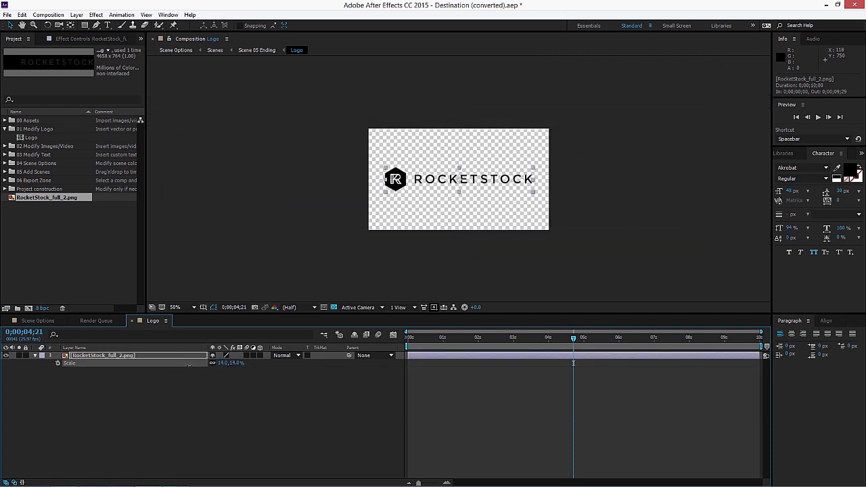
pyautogui.click(270, 422)
pyautogui.click(102, 354)
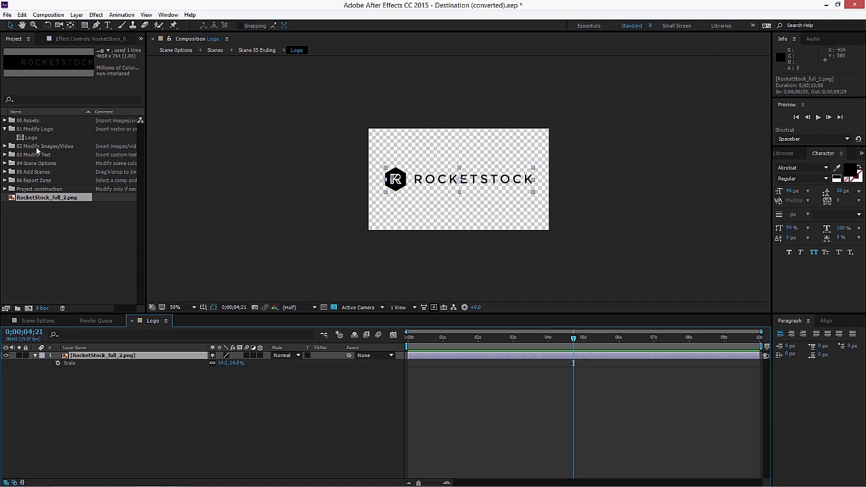
# Collapse the 01 Modify Logo folder and open the Image/Video 01 composition from the 02 Modify Images/Video folder.
pyautogui.click(6, 129)
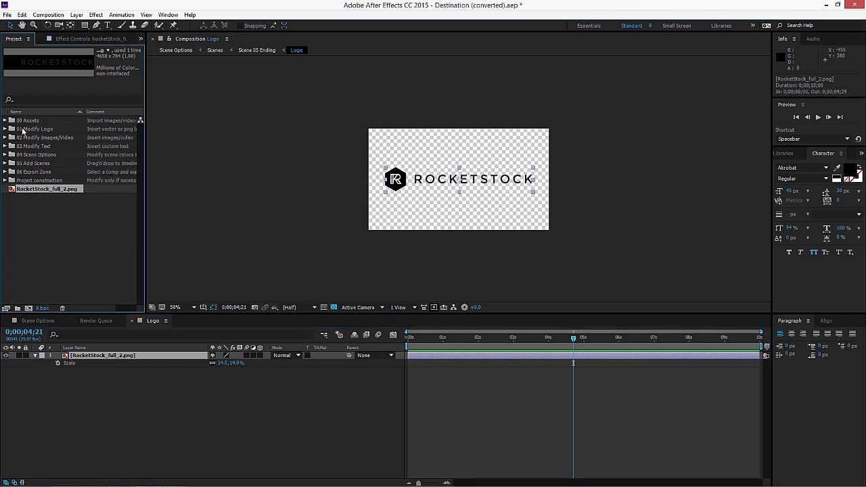
pyautogui.click(9, 137)
pyautogui.click(6, 137)
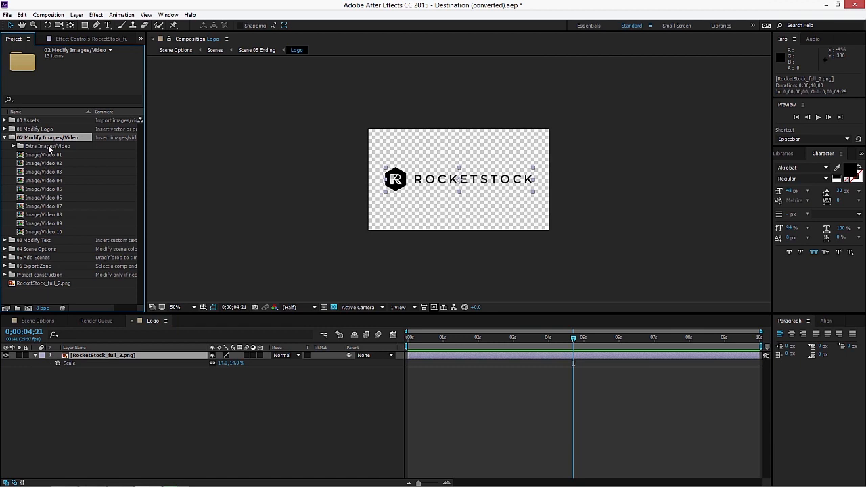
pyautogui.click(44, 155)
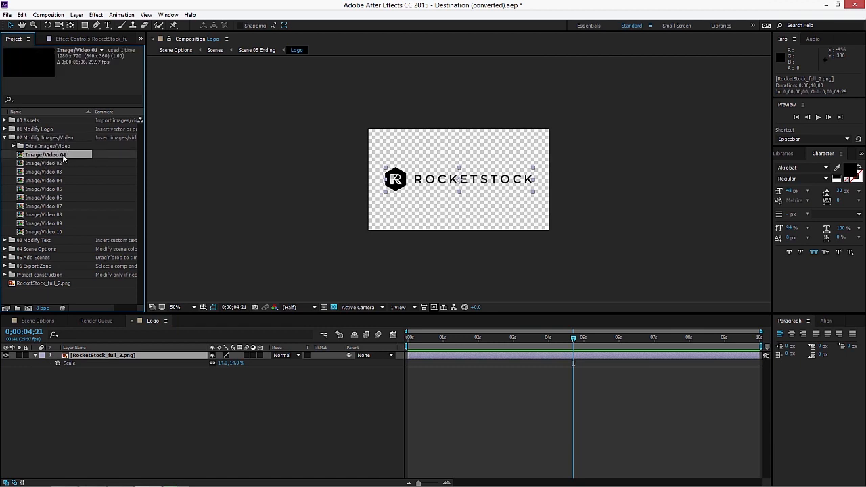
pyautogui.doubleClick(64, 156)
# Import all the shutterstock video clips from the (Footage) folder into the project.
pyautogui.click(85, 293)
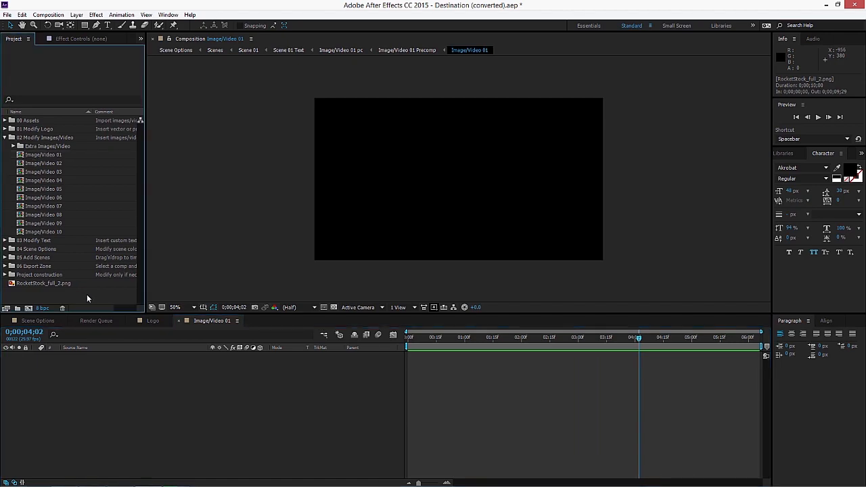
pyautogui.doubleClick(86, 294)
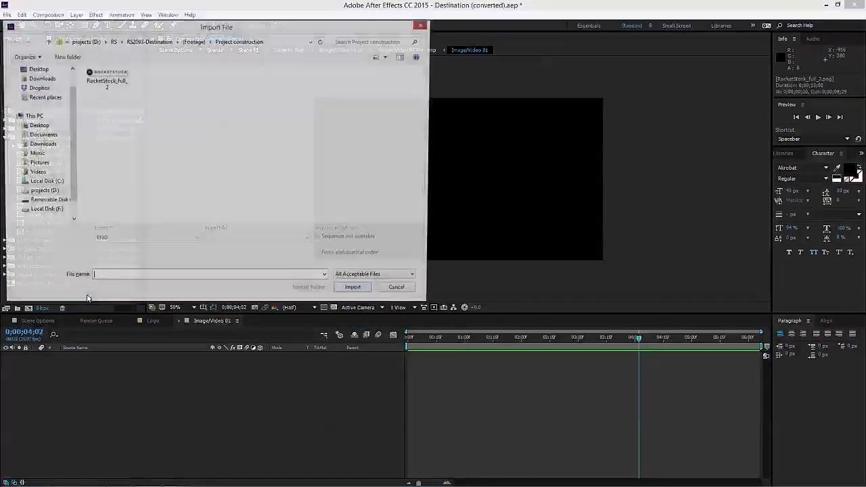
pyautogui.click(188, 43)
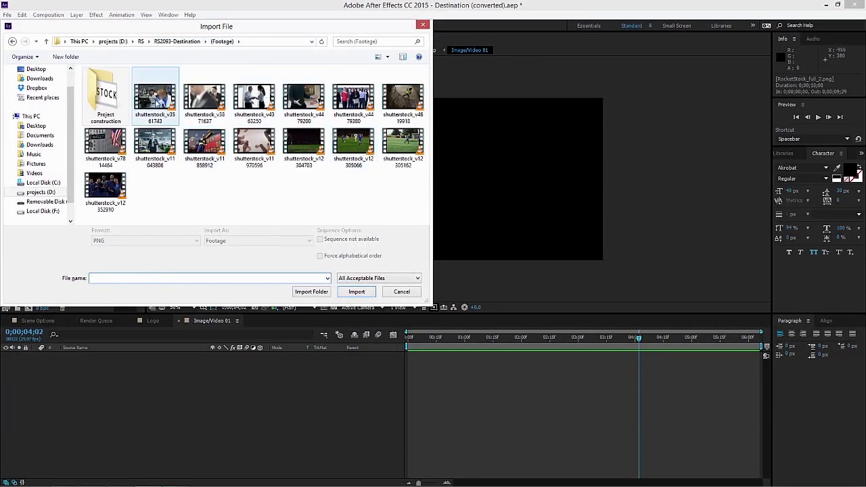
pyautogui.click(154, 107)
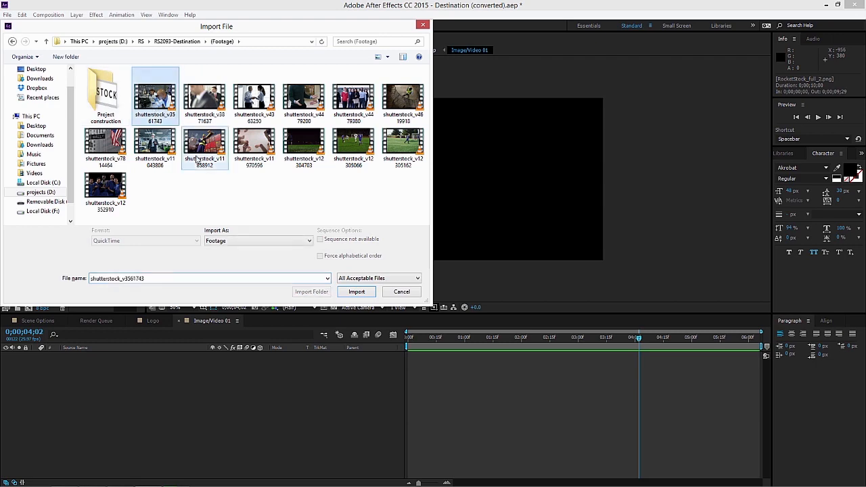
pyautogui.keyDown('shift'); pyautogui.click(105, 191); pyautogui.keyUp('shift')
pyautogui.click(370, 295)
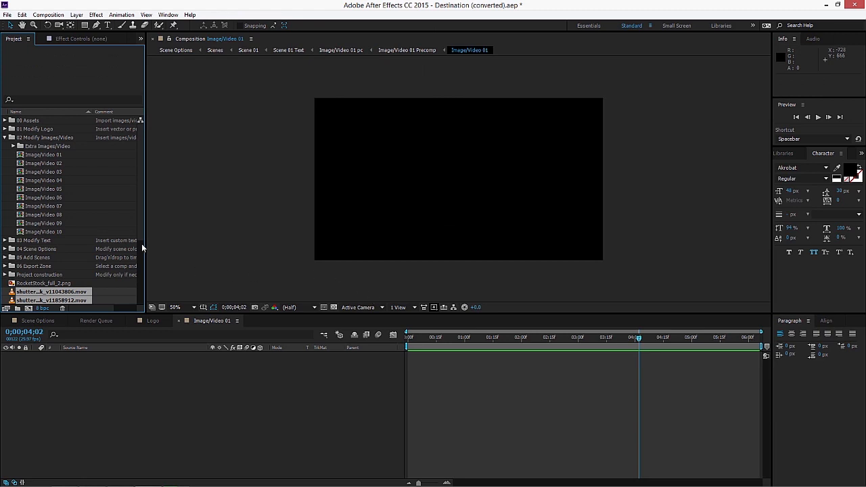
# Place shutterstock_v3561743.mov centred in the Image/Video 01 composition and scale it to 68% to fill the frame.
pyautogui.moveTo(141, 232); pyautogui.dragTo(142, 300)
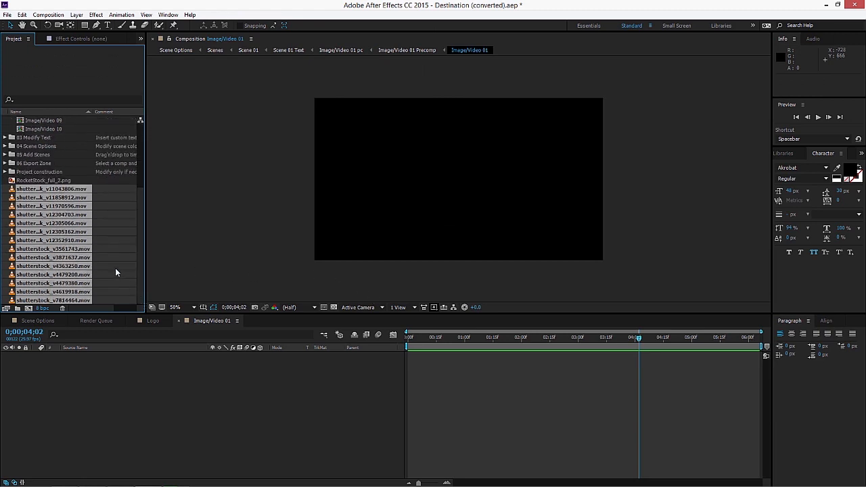
pyautogui.click(12, 251)
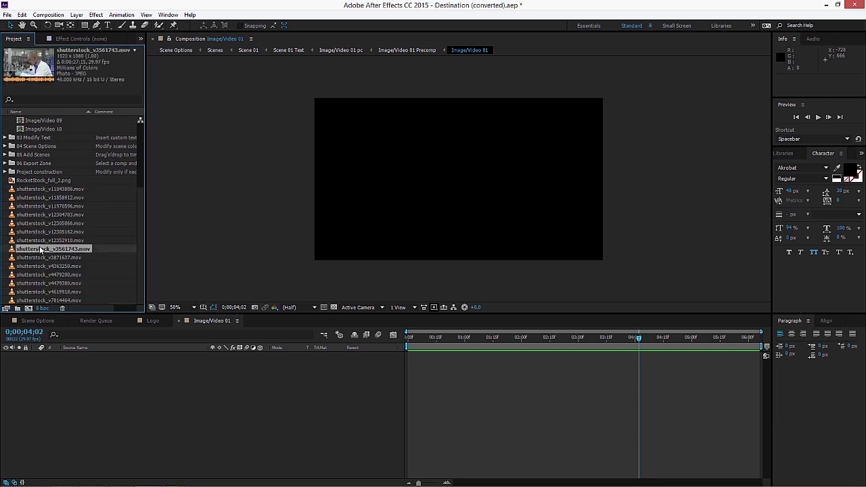
pyautogui.moveTo(41, 251); pyautogui.dragTo(456, 183)
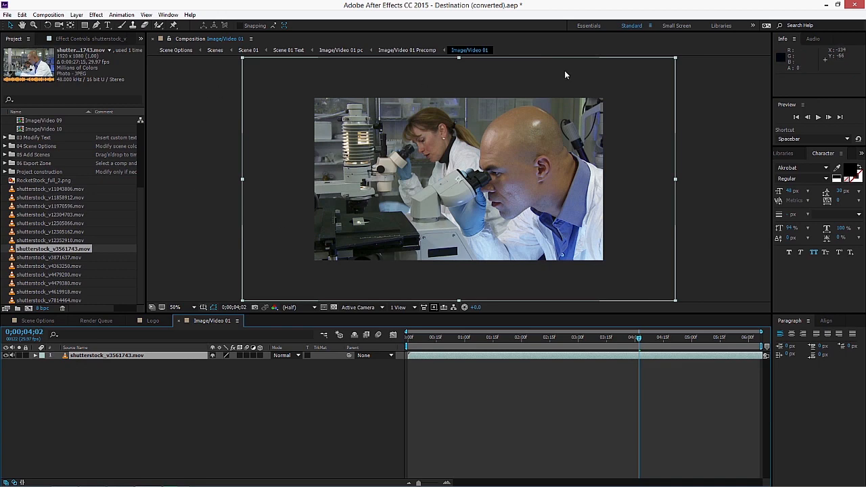
pyautogui.press('s')
pyautogui.moveTo(226, 366); pyautogui.dragTo(212, 364)
pyautogui.press('Return')
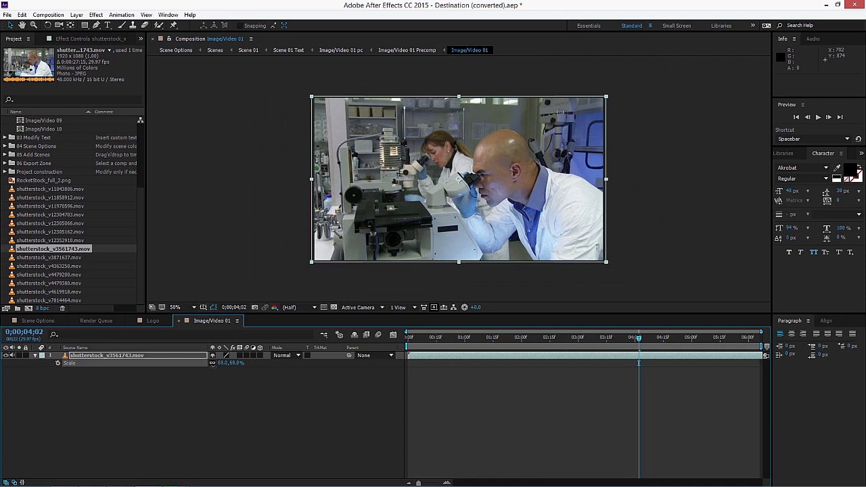
pyautogui.click(348, 445)
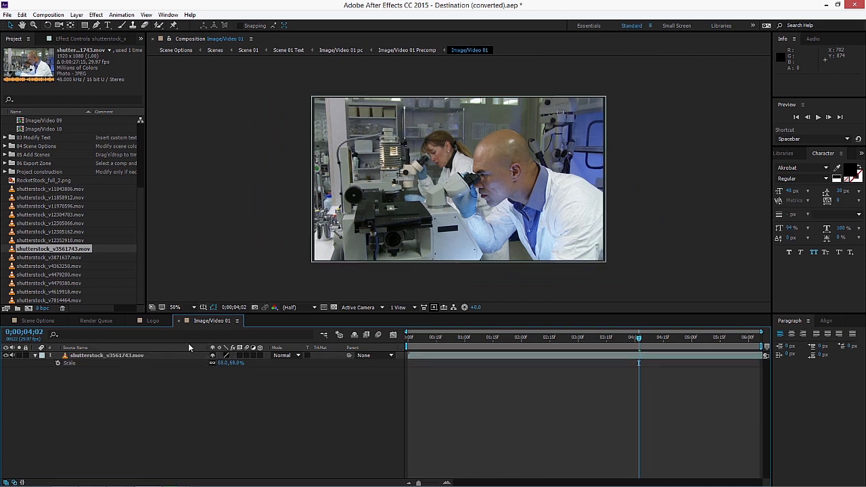
# Compare the numbered placeholders along the Scene Options timeline with the Image/Video 02 and 03 compositions in the project.
pyautogui.click(39, 321)
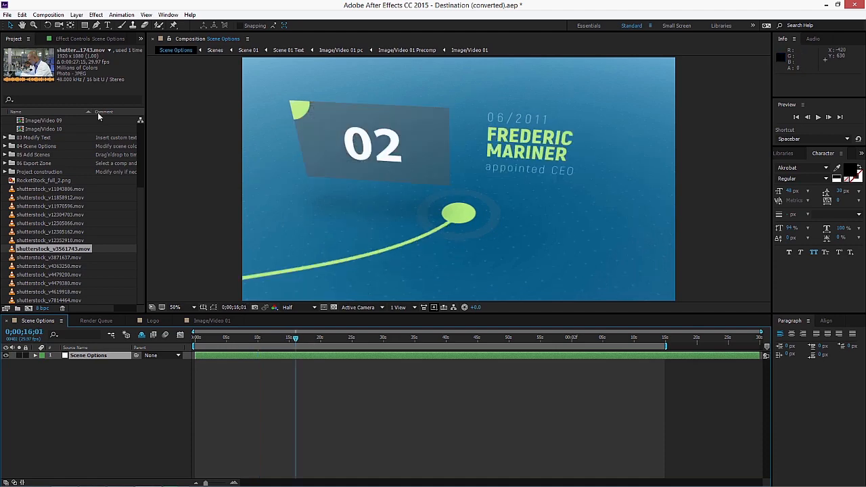
pyautogui.moveTo(140, 197); pyautogui.dragTo(139, 123)
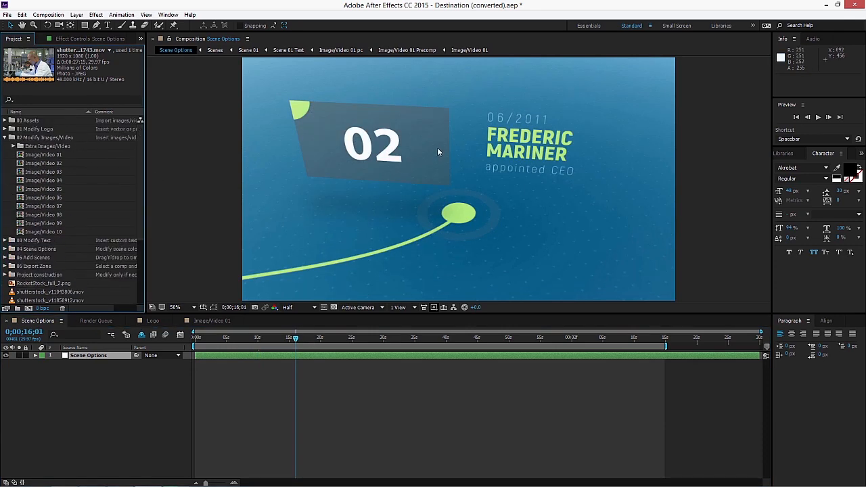
pyautogui.click(81, 163)
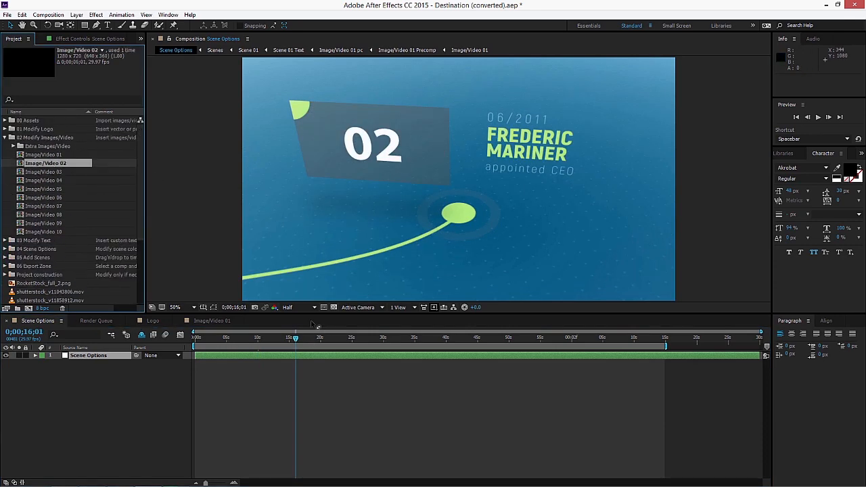
pyautogui.click(343, 337)
pyautogui.click(57, 173)
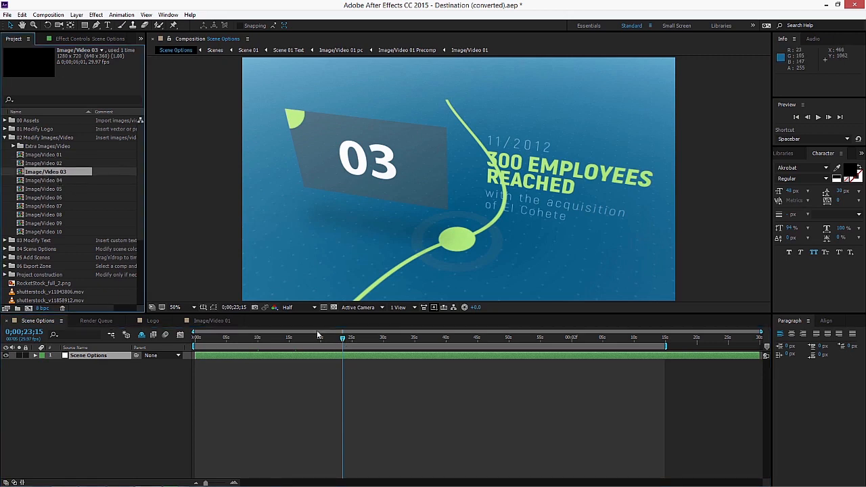
pyautogui.click(354, 337)
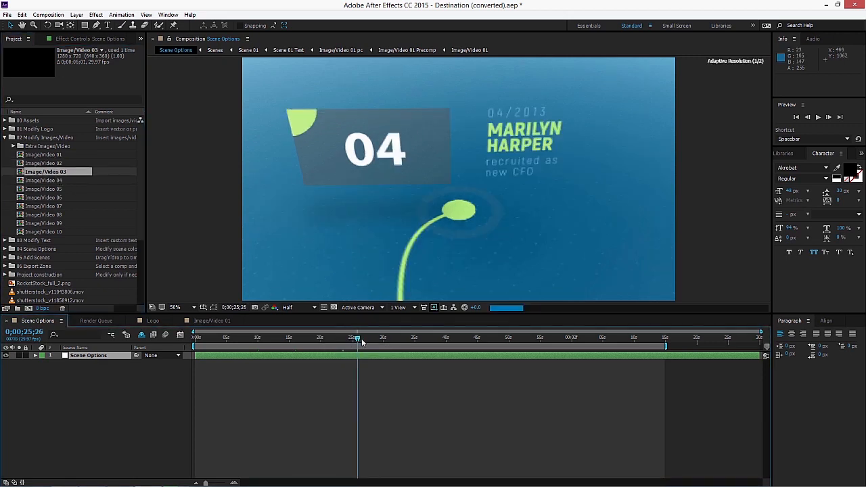
pyautogui.moveTo(357, 343); pyautogui.dragTo(334, 345)
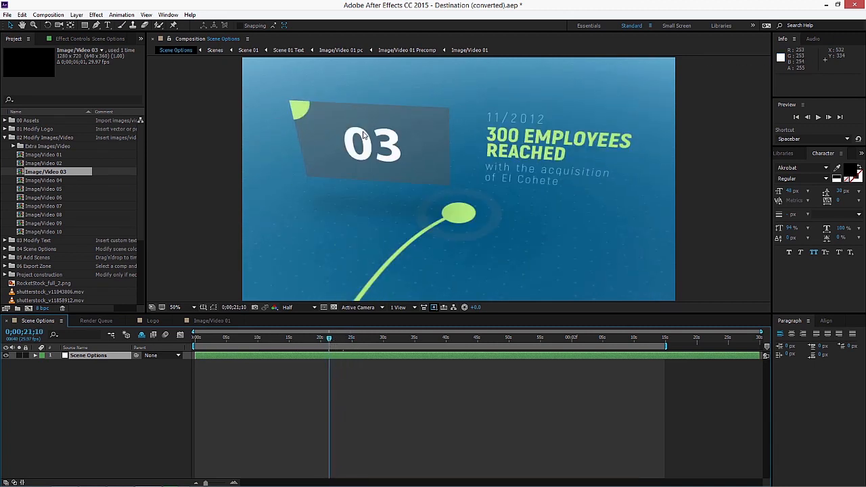
# Try switching the Image/Video Guides of the Scene Options layer off and back on, moving the current time to 0;00;09;12 to compare.
pyautogui.click(91, 370)
pyautogui.click(92, 356)
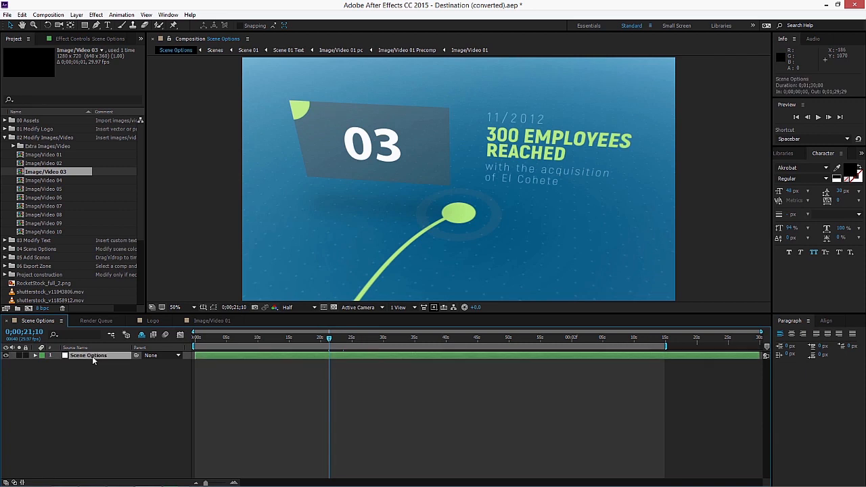
pyautogui.click(79, 38)
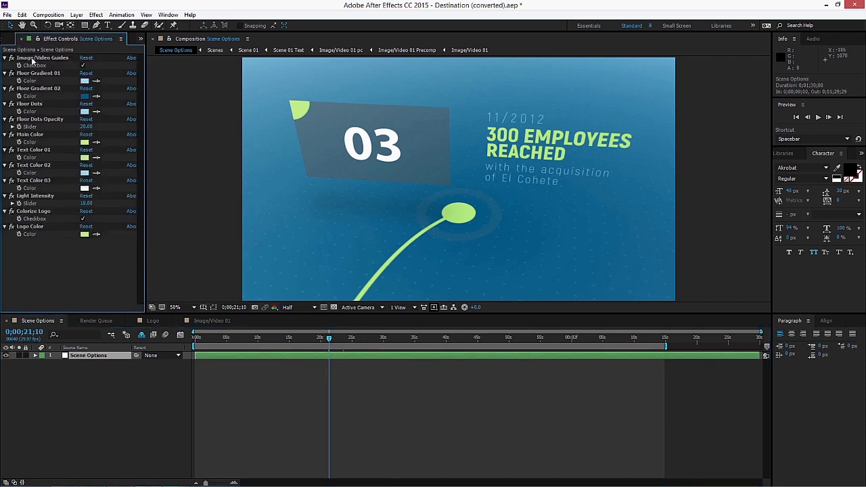
pyautogui.click(83, 65)
pyautogui.click(82, 66)
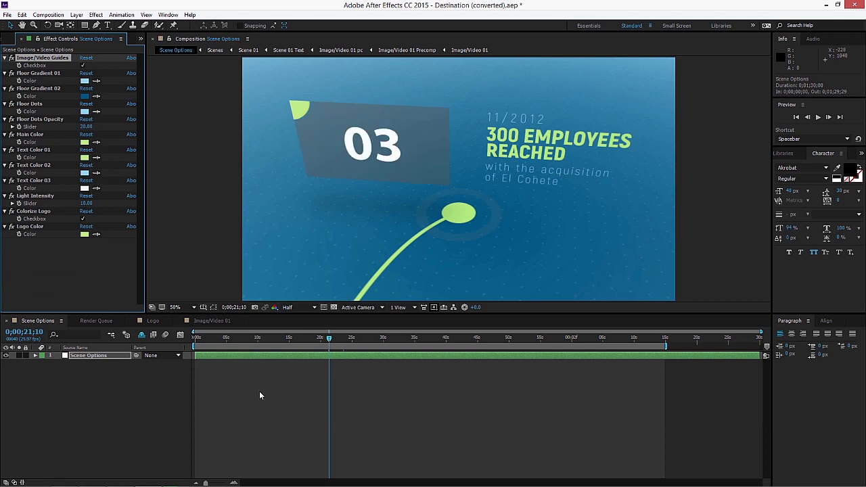
pyautogui.moveTo(227, 341); pyautogui.dragTo(255, 347)
pyautogui.click(83, 66)
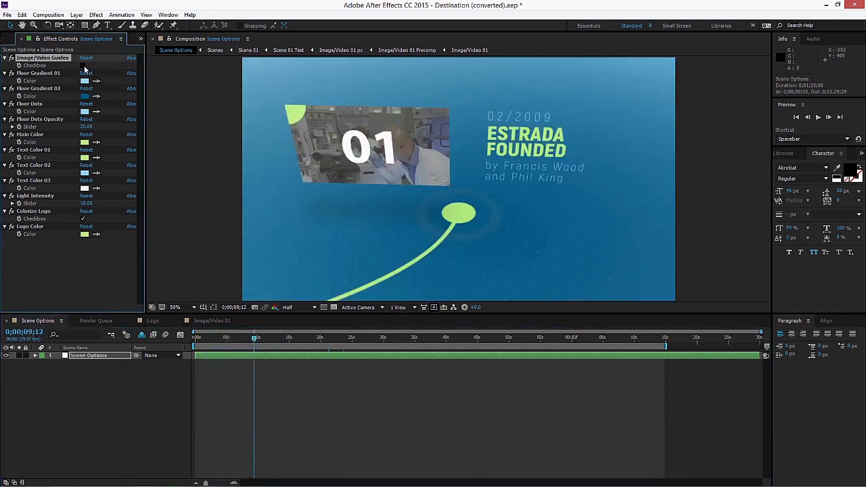
pyautogui.click(82, 66)
pyautogui.click(168, 15)
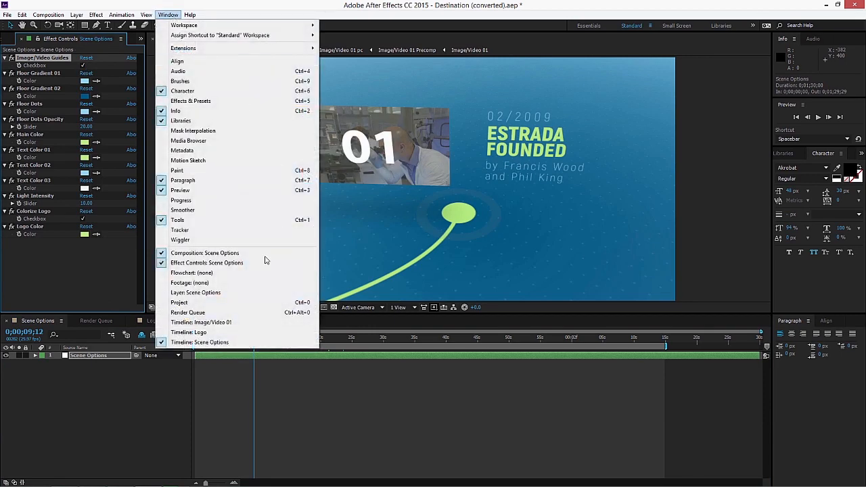
pyautogui.click(82, 273)
# Open the Image/Video 02 composition from the 02 Modify Images/Video folder.
pyautogui.click(9, 39)
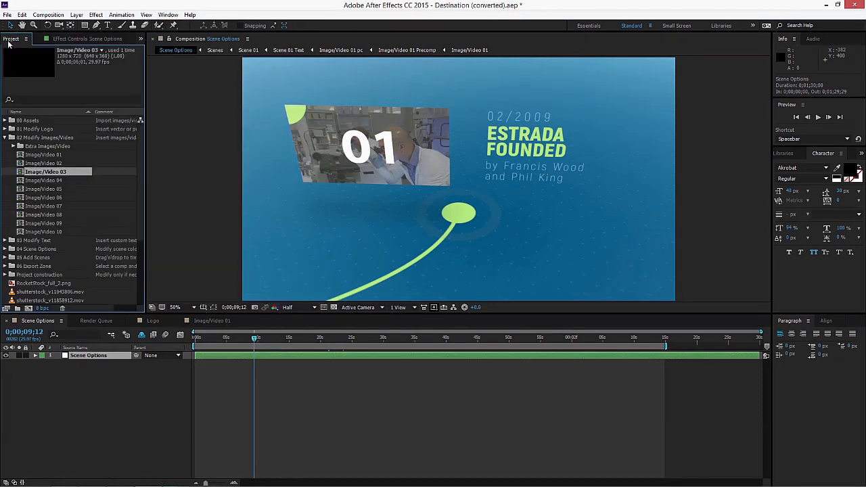
pyautogui.click(49, 163)
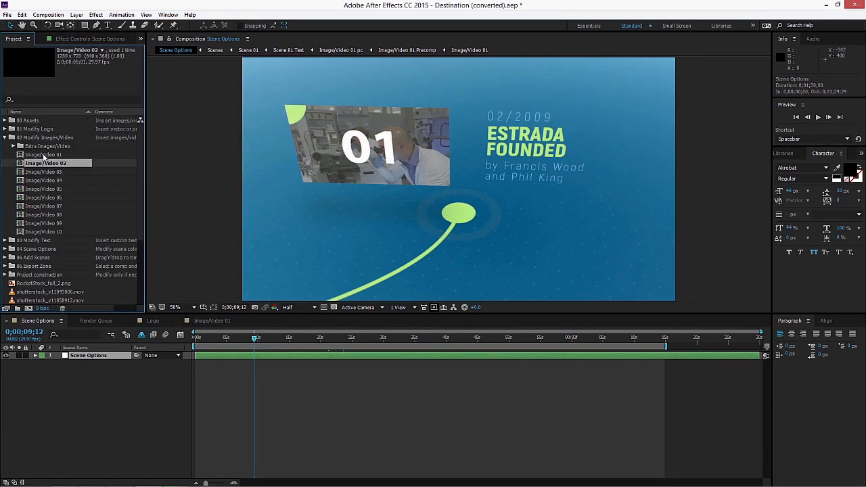
pyautogui.doubleClick(54, 165)
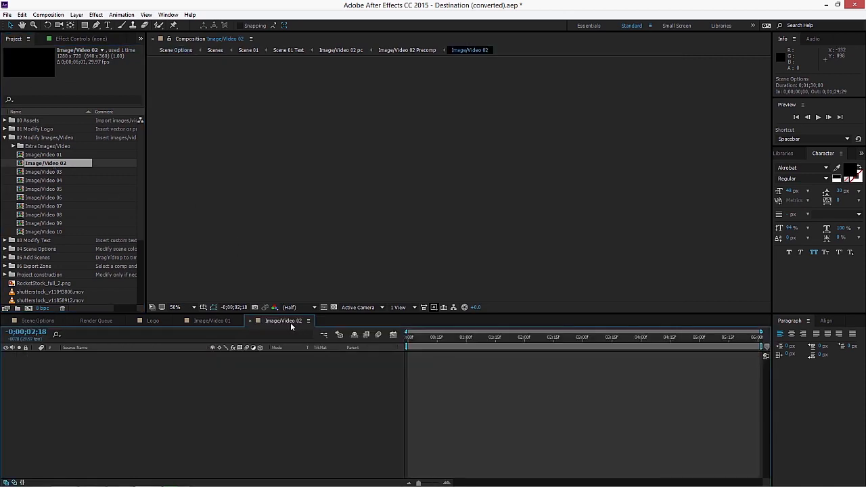
# Place shutterstock_v3871637.mov near the centre of the Image/Video 02 composition and scale it to 71% to fill the frame.
pyautogui.scroll(-3, 140, 195)
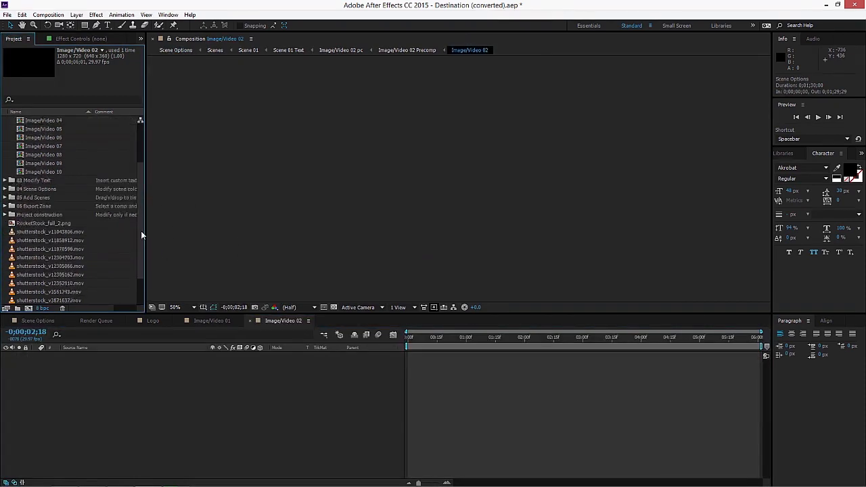
pyautogui.moveTo(82, 250); pyautogui.dragTo(540, 343)
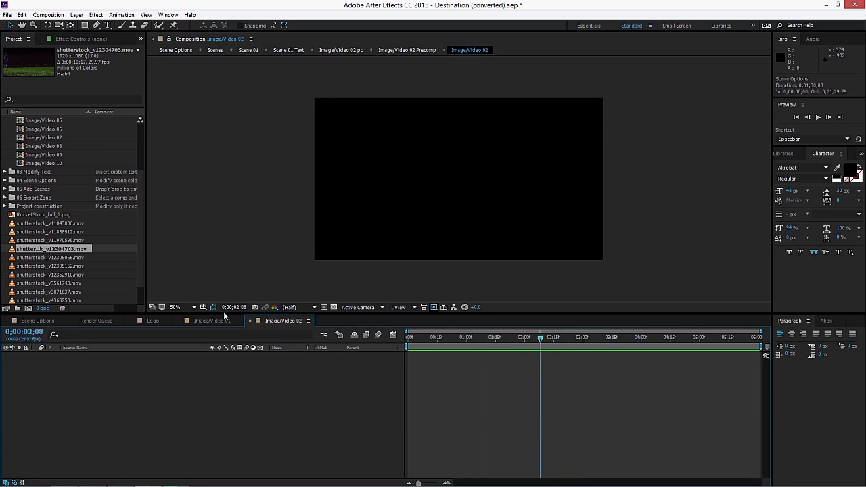
pyautogui.click(35, 258)
pyautogui.click(37, 268)
pyautogui.click(39, 284)
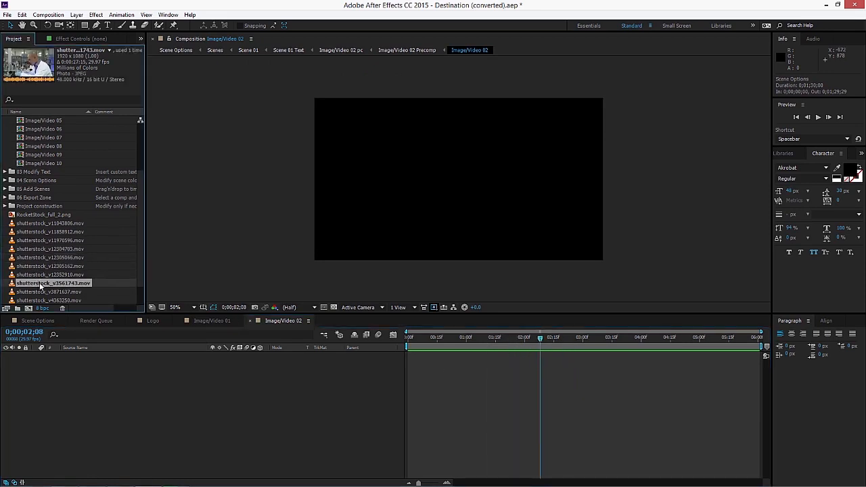
pyautogui.click(40, 292)
pyautogui.scroll(-1, 40, 293)
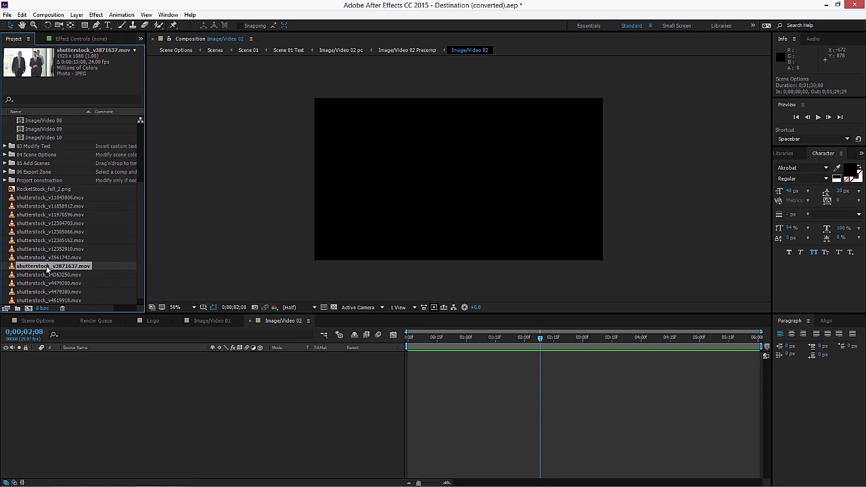
pyautogui.moveTo(48, 269); pyautogui.dragTo(451, 184)
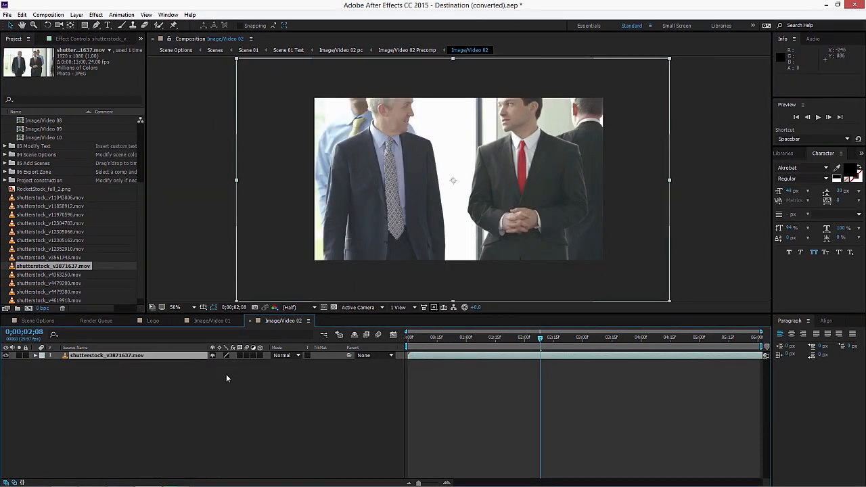
pyautogui.moveTo(228, 367); pyautogui.dragTo(201, 348)
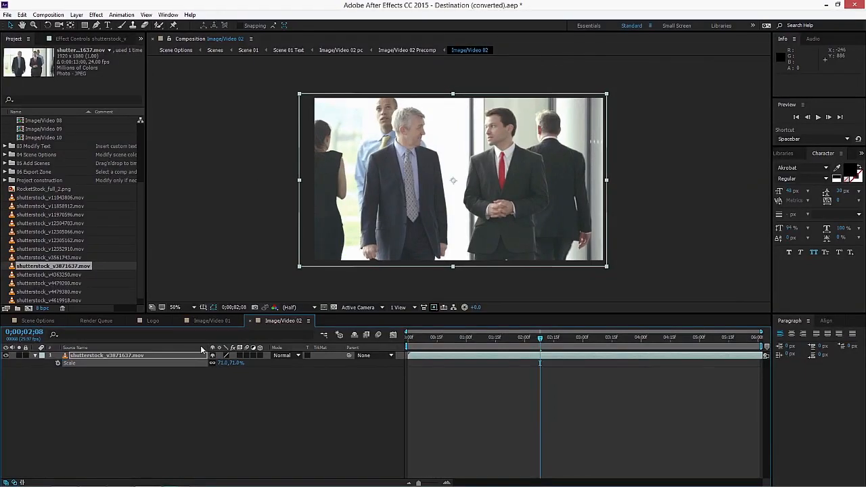
# Open the Image/Video 03 composition, place shutterstock_v4619918.mov centred in it and scale the clip to 71%.
pyautogui.moveTo(142, 195); pyautogui.dragTo(147, 126)
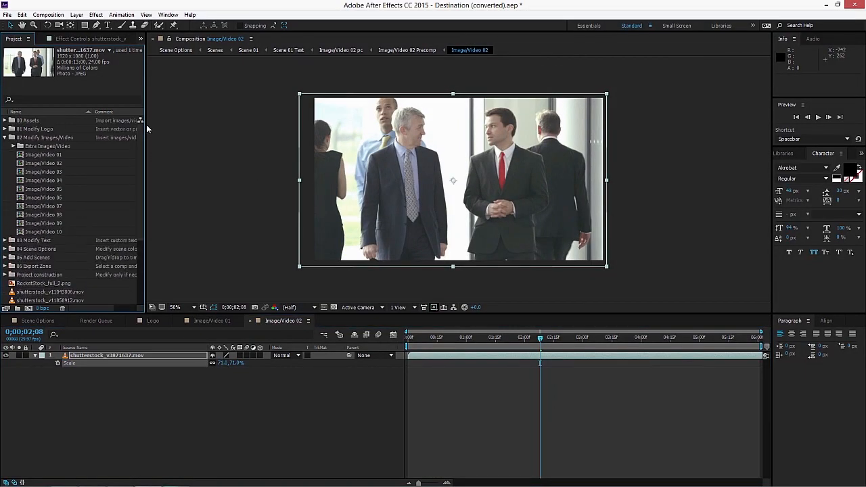
pyautogui.doubleClick(51, 171)
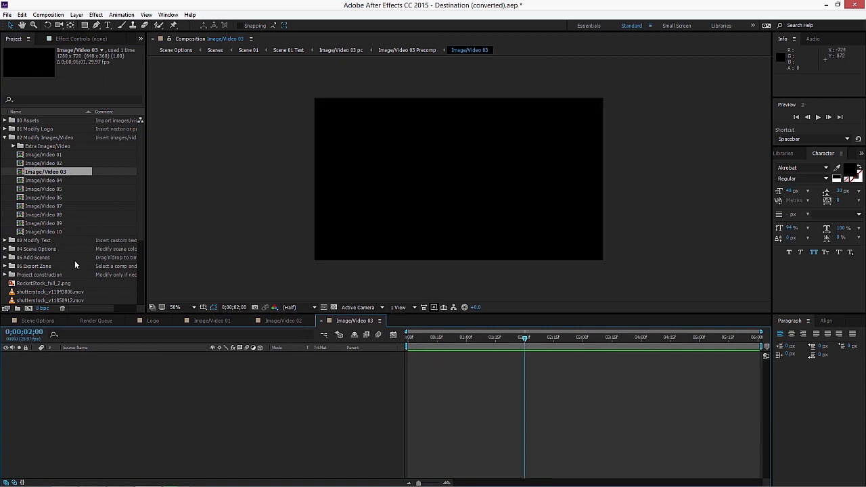
pyautogui.scroll(-4, 75, 263)
pyautogui.click(57, 292)
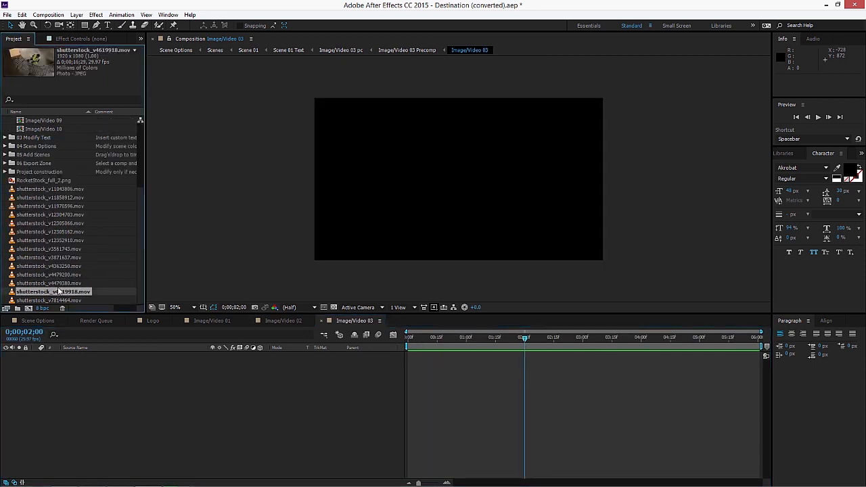
pyautogui.moveTo(59, 291); pyautogui.dragTo(460, 183)
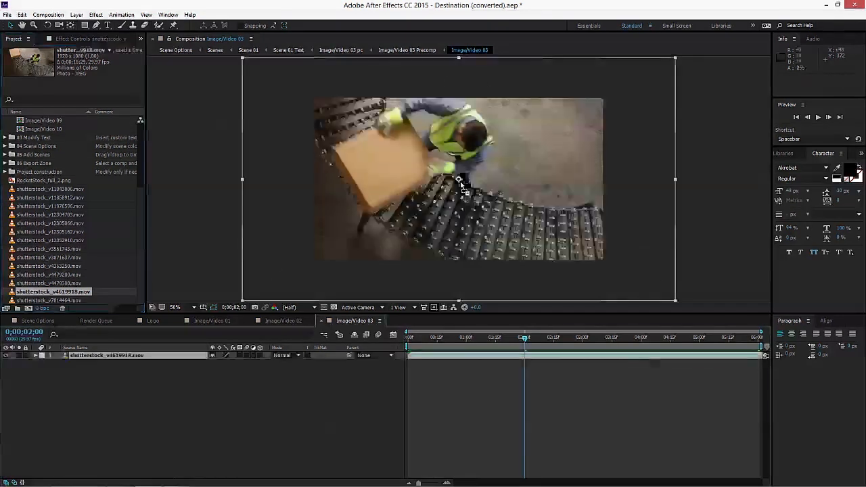
pyautogui.press('s')
pyautogui.moveTo(226, 363); pyautogui.dragTo(200, 363)
# Open the Image/Video 04 composition, place shutterstock_v4363250.mov centred in it and scale the clip to 69%.
pyautogui.scroll(4, 80, 170)
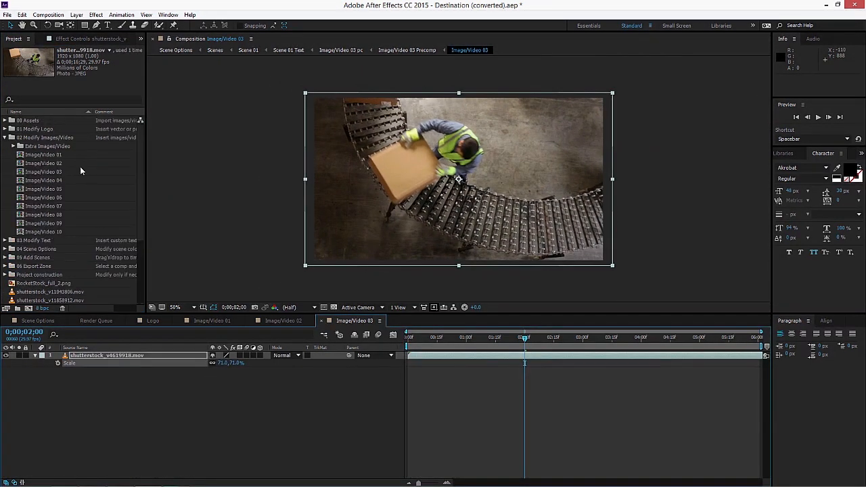
pyautogui.doubleClick(58, 181)
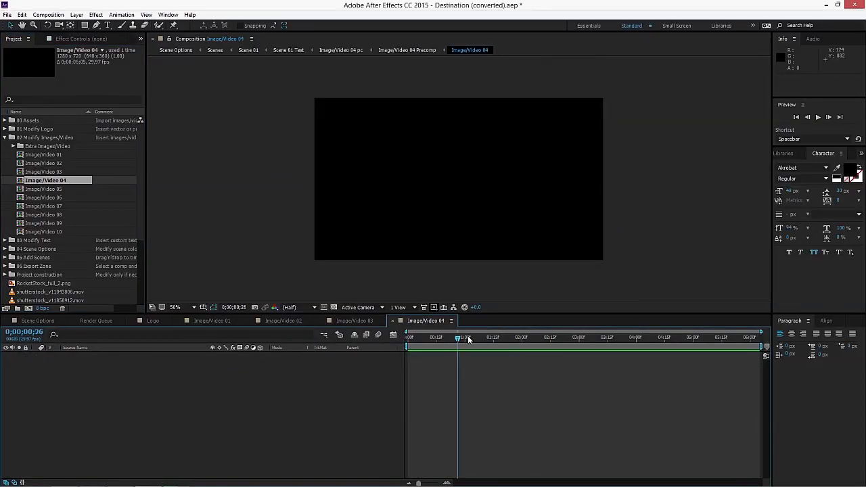
pyautogui.scroll(-4, 27, 250)
pyautogui.click(46, 266)
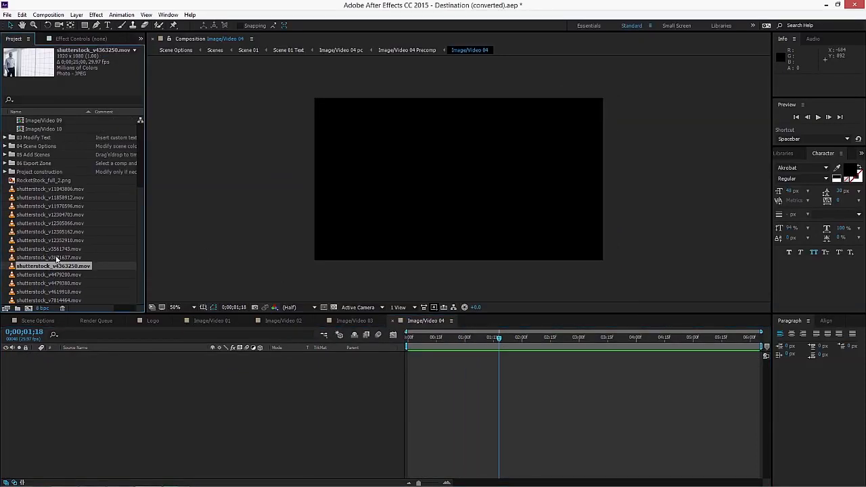
pyautogui.moveTo(58, 268); pyautogui.dragTo(458, 180)
pyautogui.moveTo(220, 364); pyautogui.dragTo(206, 363)
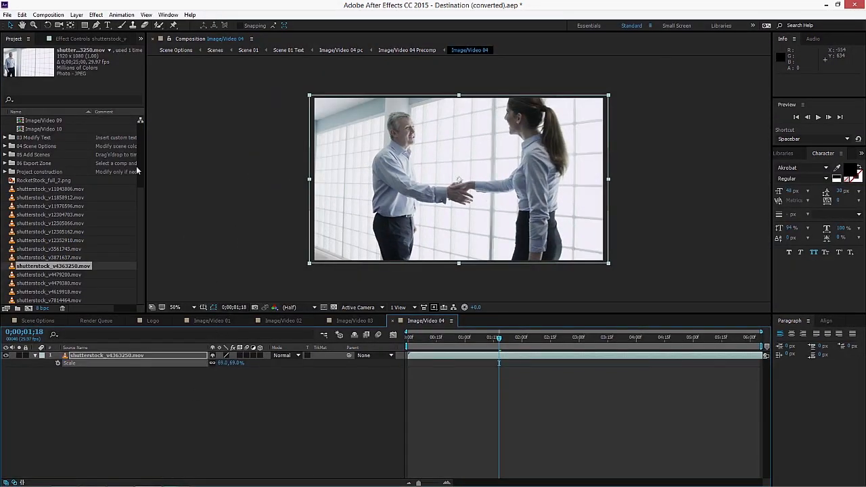
# Close the Image/Video 01 to 04, Logo and Render Queue timelines, keeping only Scene Options open.
pyautogui.click(140, 200)
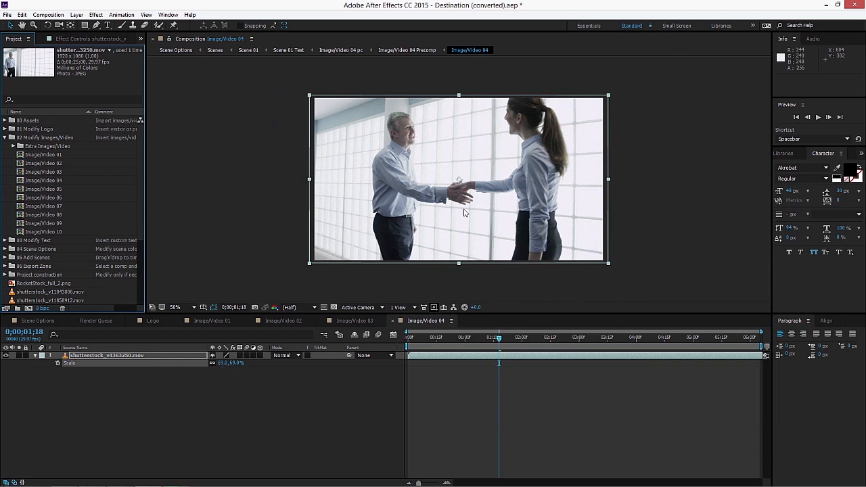
pyautogui.click(179, 322)
pyautogui.click(179, 322)
pyautogui.click(179, 321)
pyautogui.click(179, 321)
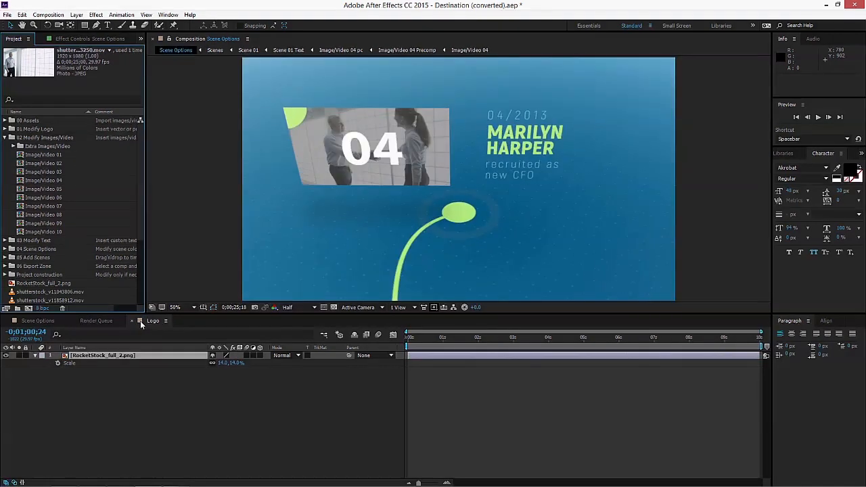
pyautogui.click(134, 320)
pyautogui.click(76, 320)
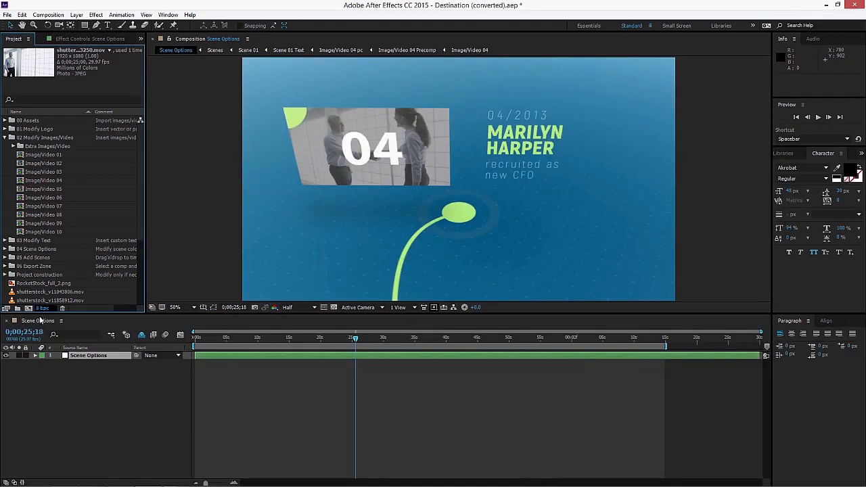
# Turn off the Image/Video Guides on the Scene Options layer and move the current time back to 0;00;08;12.
pyautogui.click(89, 357)
pyautogui.click(105, 40)
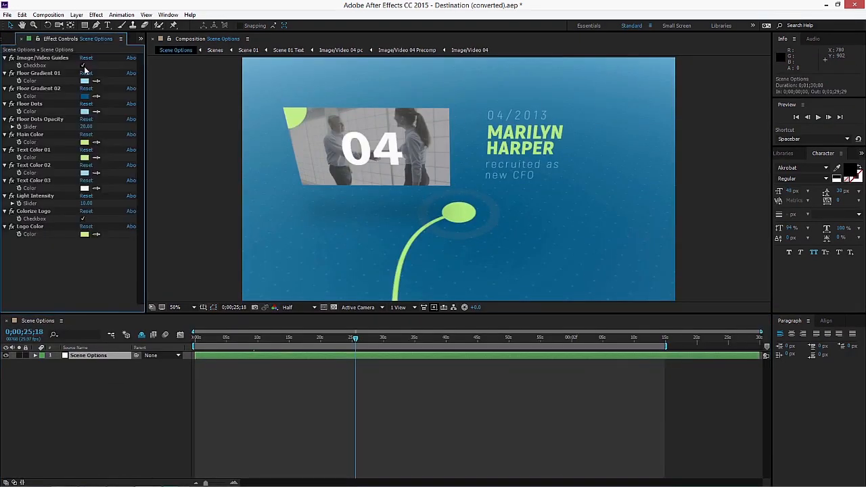
pyautogui.click(83, 66)
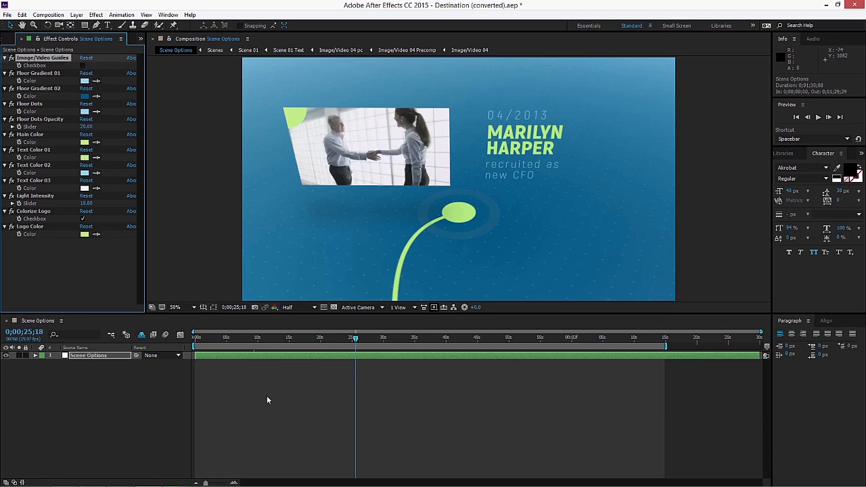
pyautogui.moveTo(349, 339); pyautogui.dragTo(248, 341)
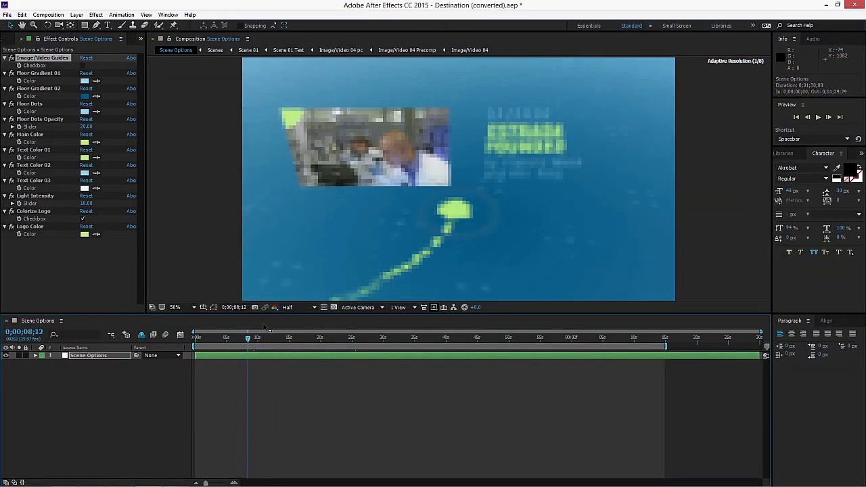
# Collapse the 02 Modify Images/Video folder and open the Scene 01 Text composition from the 03 Modify Text folder.
pyautogui.click(10, 39)
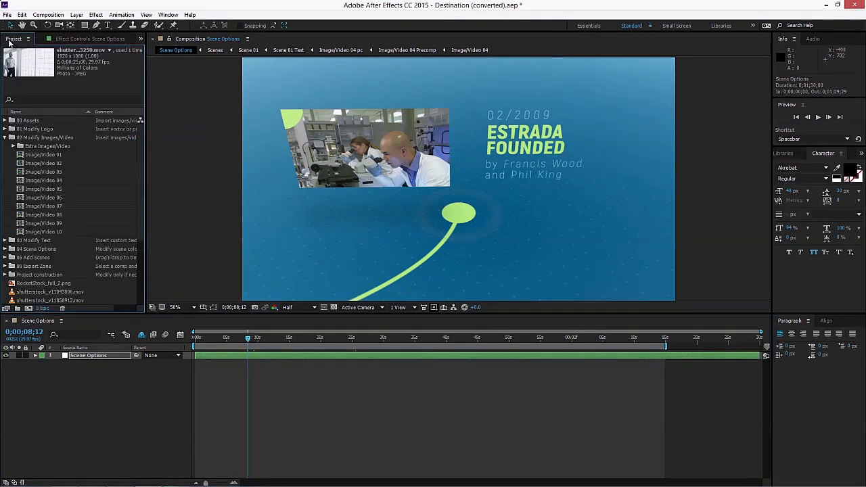
pyautogui.click(6, 138)
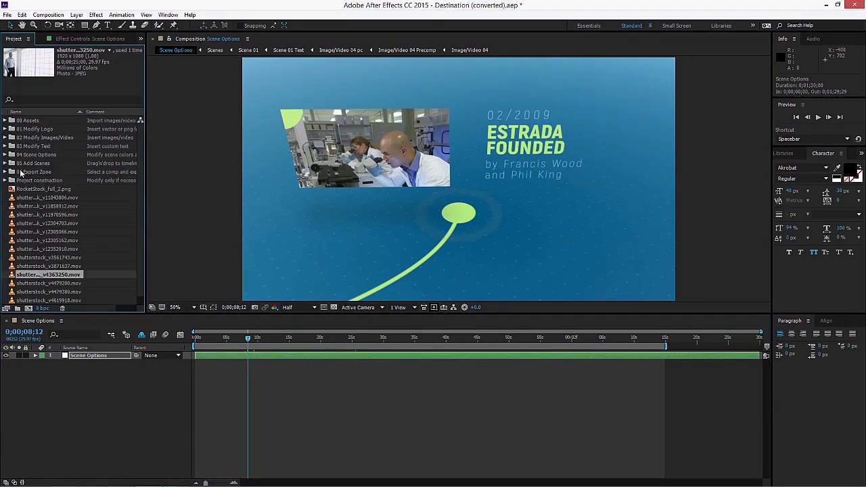
pyautogui.doubleClick(47, 145)
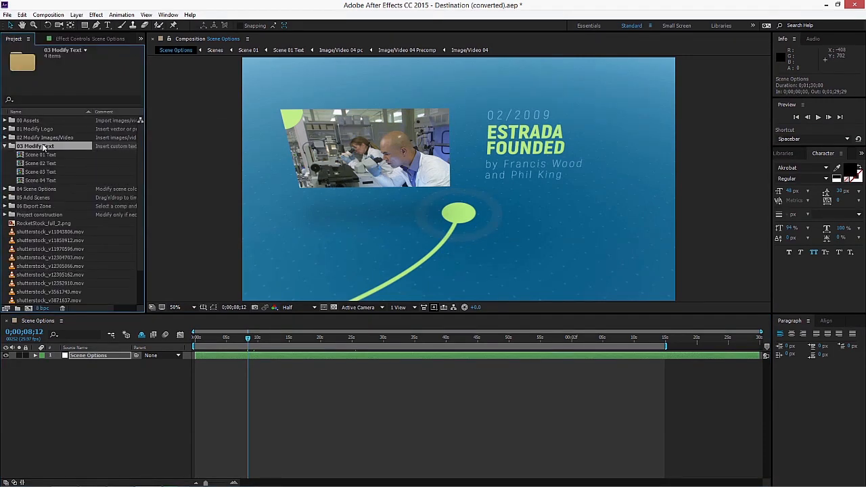
pyautogui.click(50, 157)
pyautogui.doubleClick(50, 157)
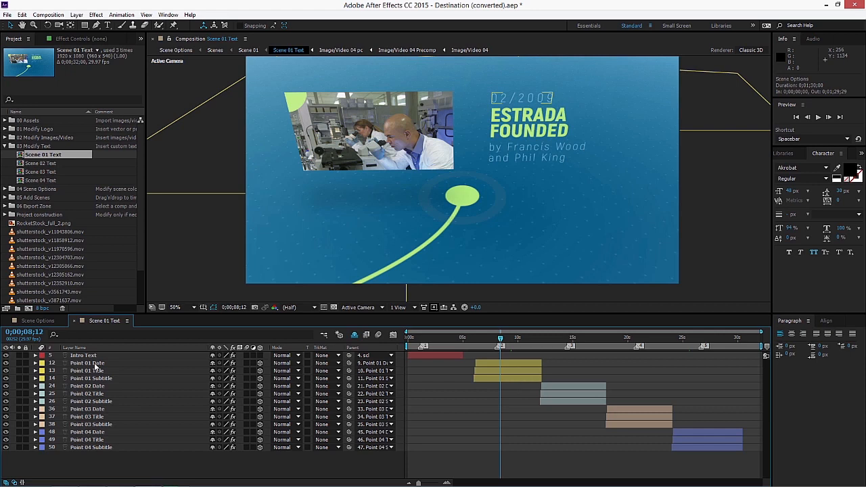
# Go through the Point 01 to Point 04 Date, Title and Subtitle layers to see which texts can be edited.
pyautogui.click(97, 364)
pyautogui.hotkey('ctrl', 'Down')
pyautogui.hotkey('ctrl', 'Down')
pyautogui.click(101, 365)
pyautogui.click(102, 372)
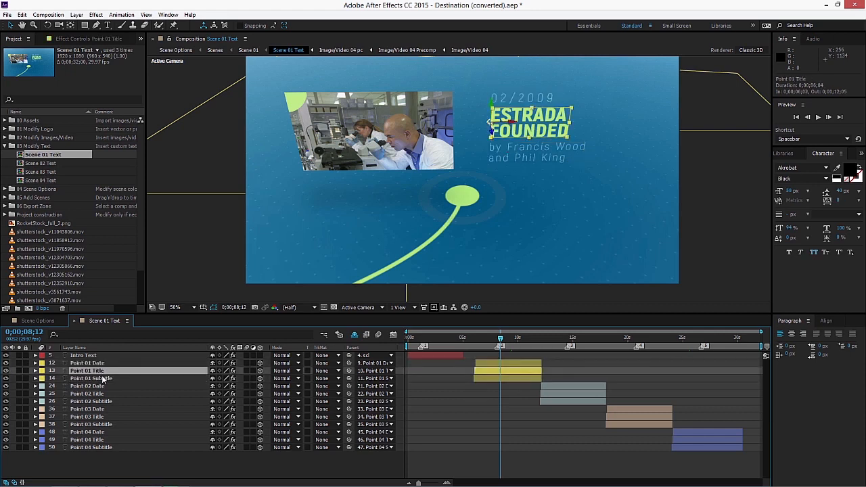
pyautogui.click(102, 378)
pyautogui.click(101, 387)
pyautogui.click(99, 394)
pyautogui.click(104, 402)
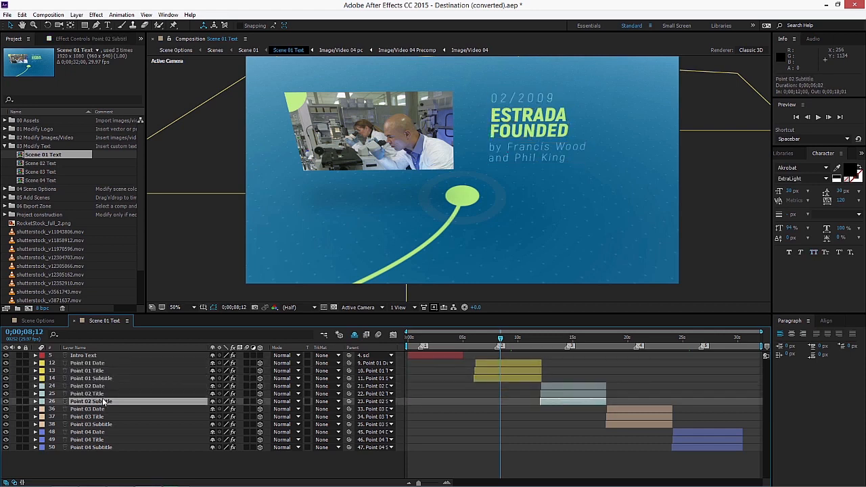
pyautogui.click(104, 410)
pyautogui.click(105, 425)
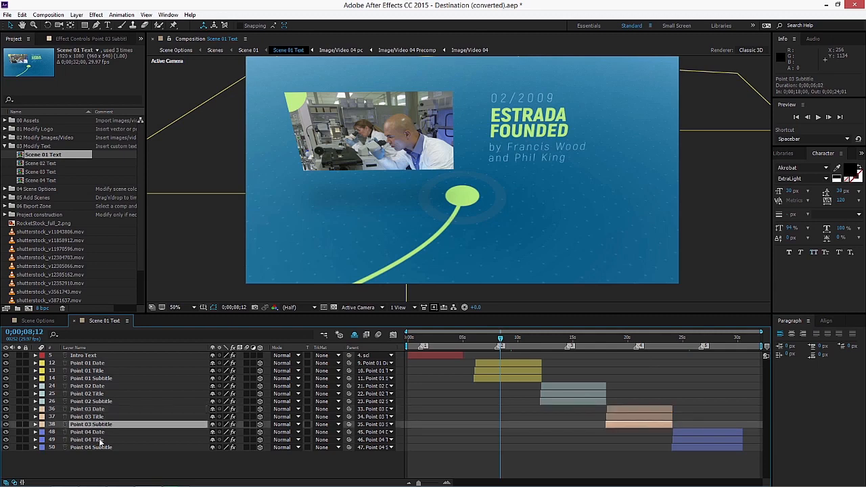
pyautogui.click(100, 433)
pyautogui.click(103, 440)
pyautogui.click(105, 448)
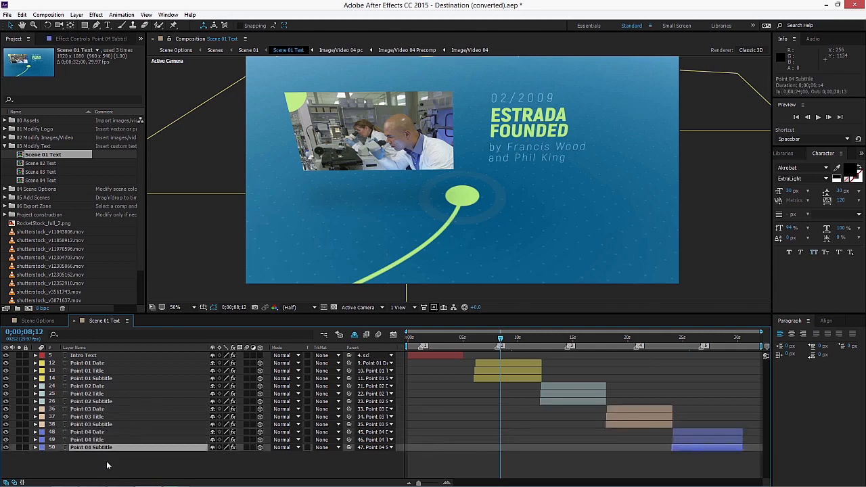
pyautogui.click(107, 465)
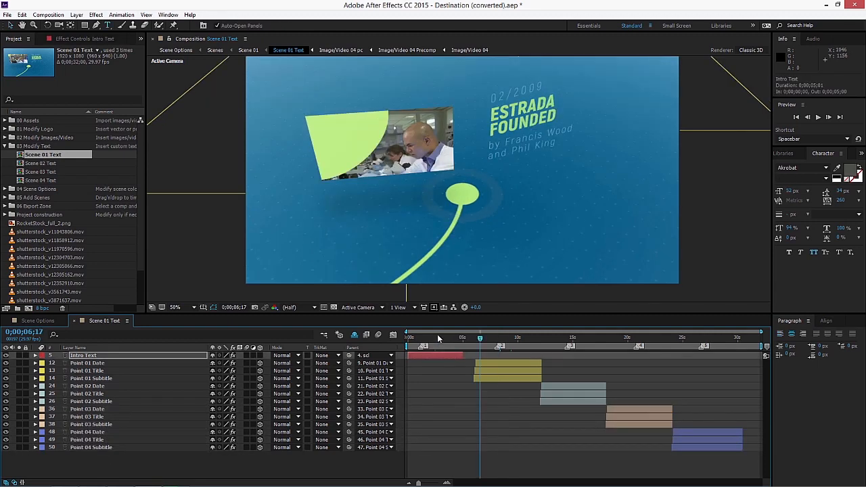
# Move the current time to 0;00;01;25 and replace the Intro Text with "COMPANY UPDATE SUMMER 2017".
pyautogui.moveTo(439, 339); pyautogui.dragTo(428, 338)
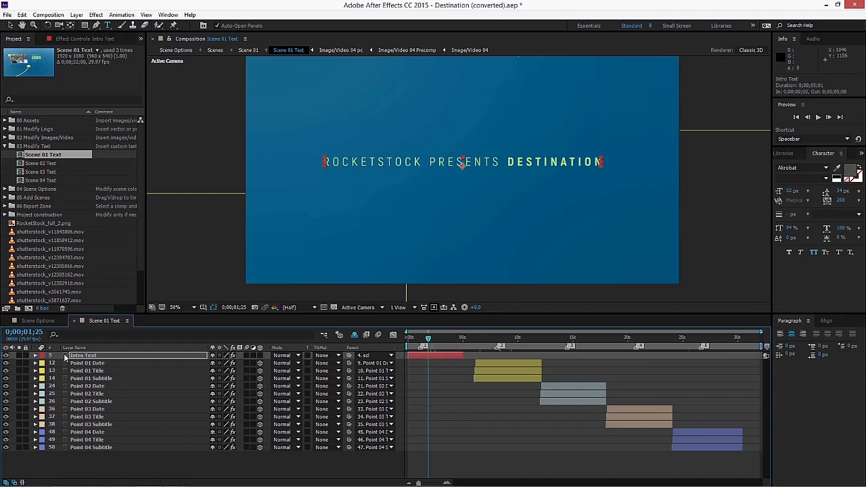
pyautogui.click(93, 356)
pyautogui.doubleClick(93, 356)
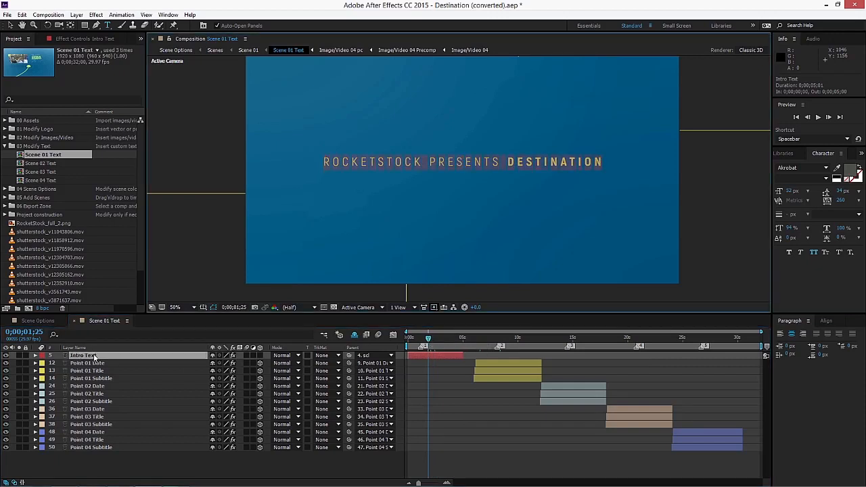
pyautogui.write('COMPAN')
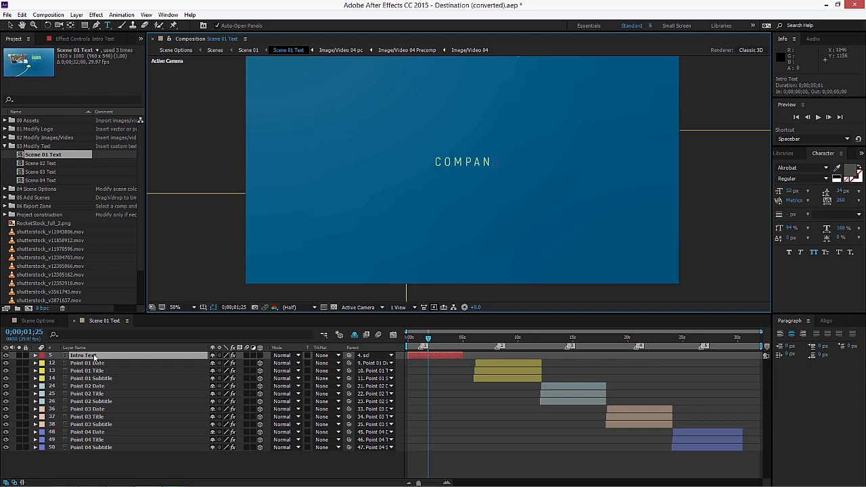
pyautogui.write('Y UPDATE SU')
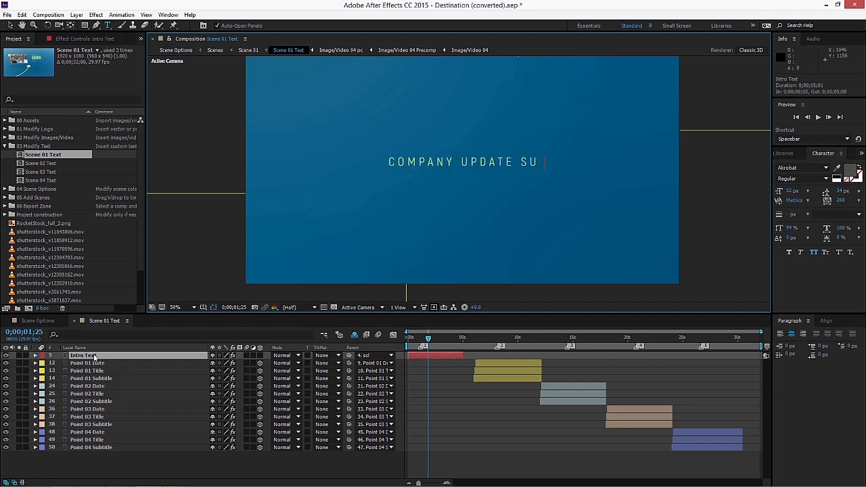
pyautogui.write('MMER 2017')
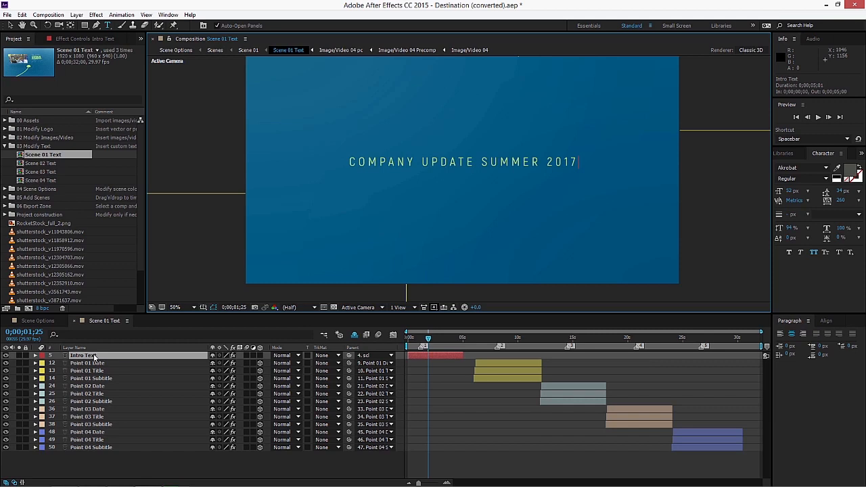
pyautogui.click(95, 357)
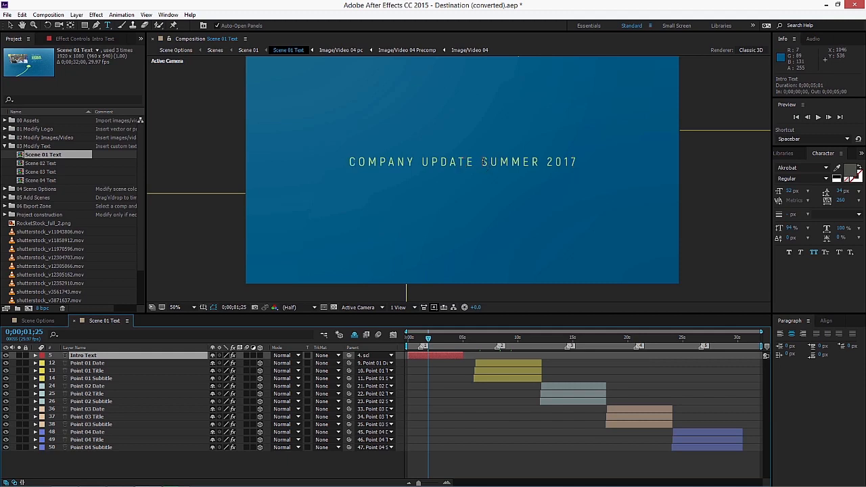
# Set the words "SUMMER 2017" in the intro text to the Bold font style.
pyautogui.moveTo(483, 162); pyautogui.dragTo(577, 162)
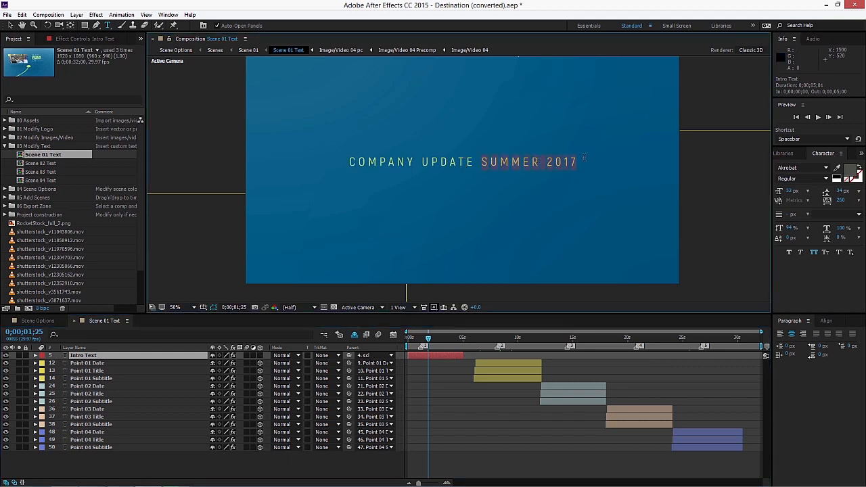
pyautogui.click(826, 178)
pyautogui.click(796, 237)
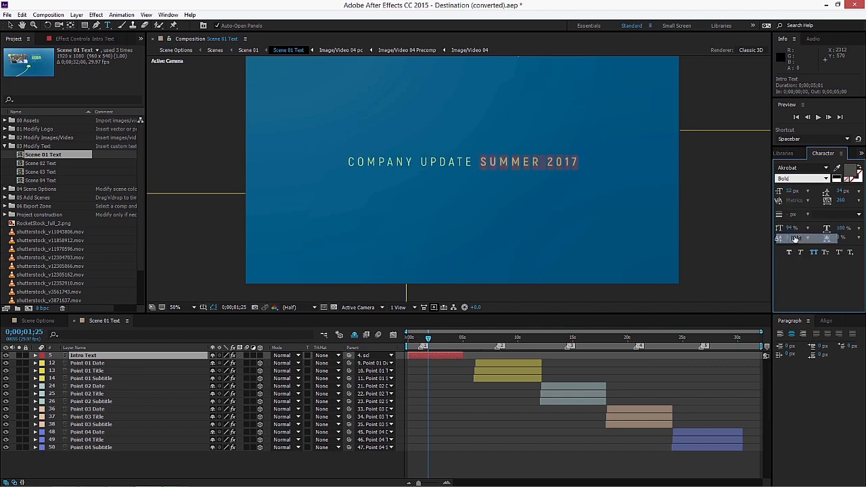
# Move the current time to 0;00;08;16 and replace the Point 01 Date text with "THE BEGINNING".
pyautogui.moveTo(428, 338); pyautogui.dragTo(502, 344)
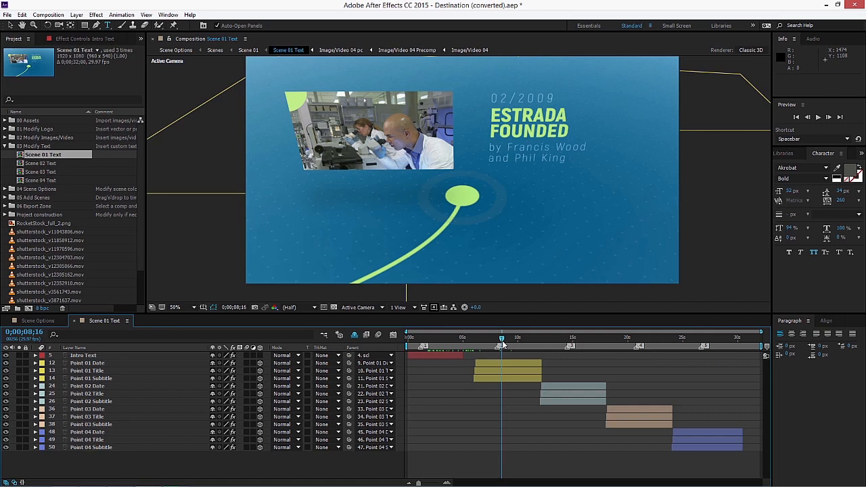
pyautogui.click(100, 363)
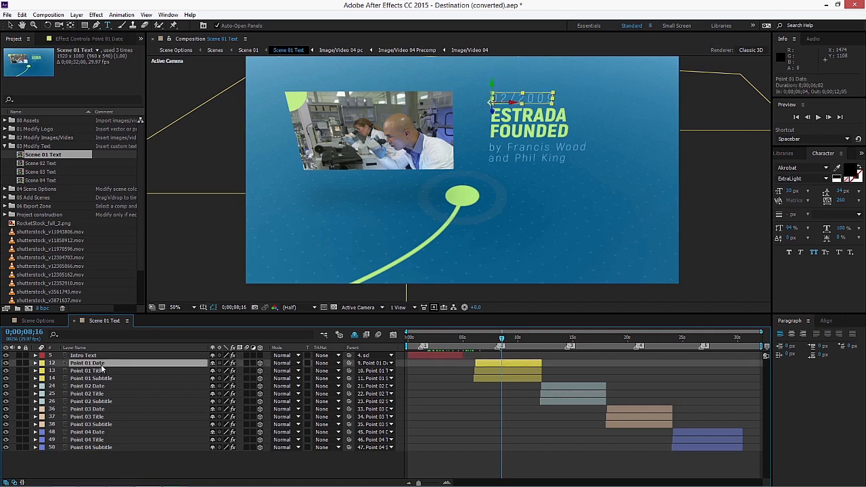
pyautogui.click(99, 371)
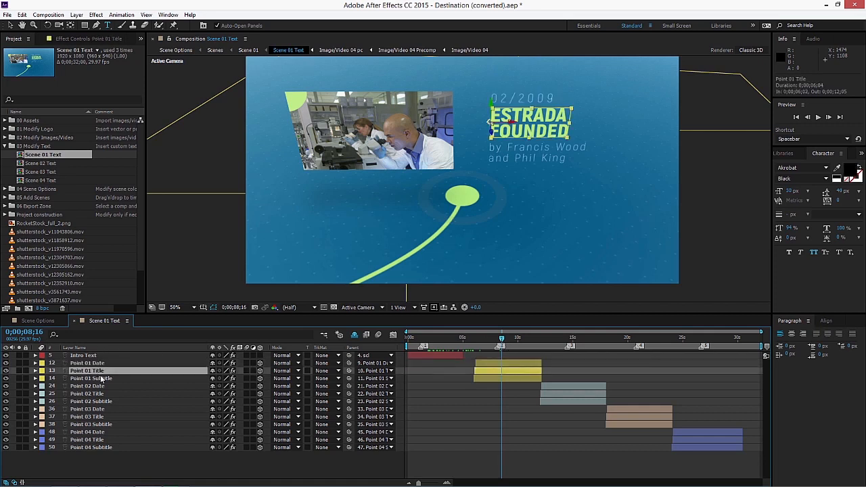
pyautogui.click(101, 379)
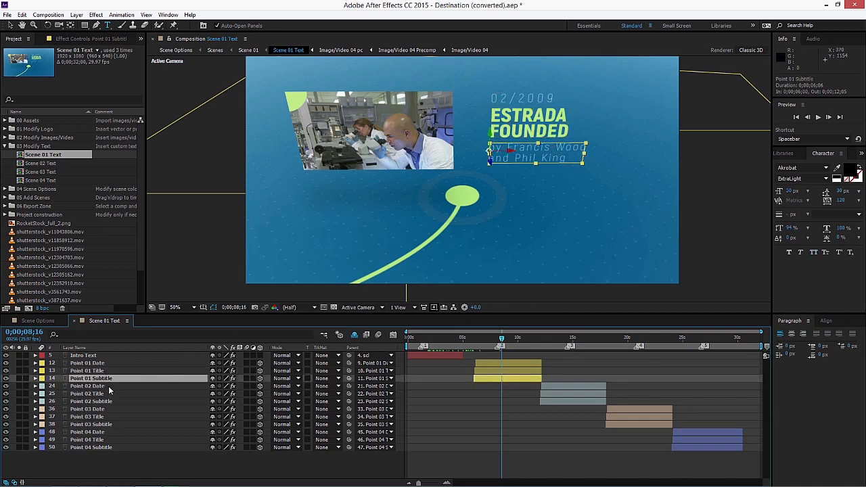
pyautogui.click(84, 364)
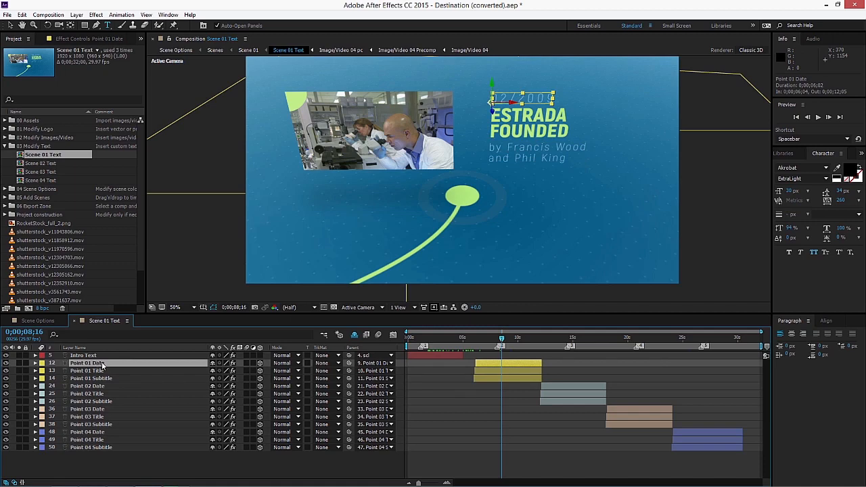
pyautogui.doubleClick(102, 365)
pyautogui.write('THE BEG')
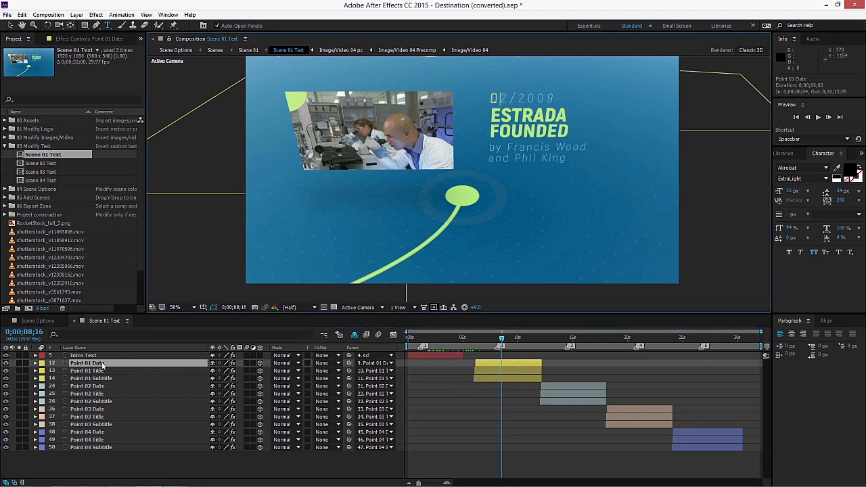
pyautogui.write('INN')
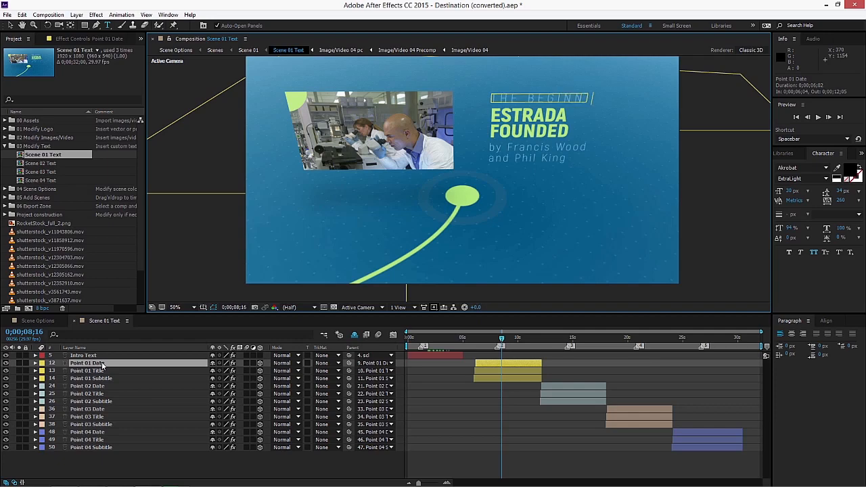
pyautogui.write('ING')
pyautogui.click(101, 371)
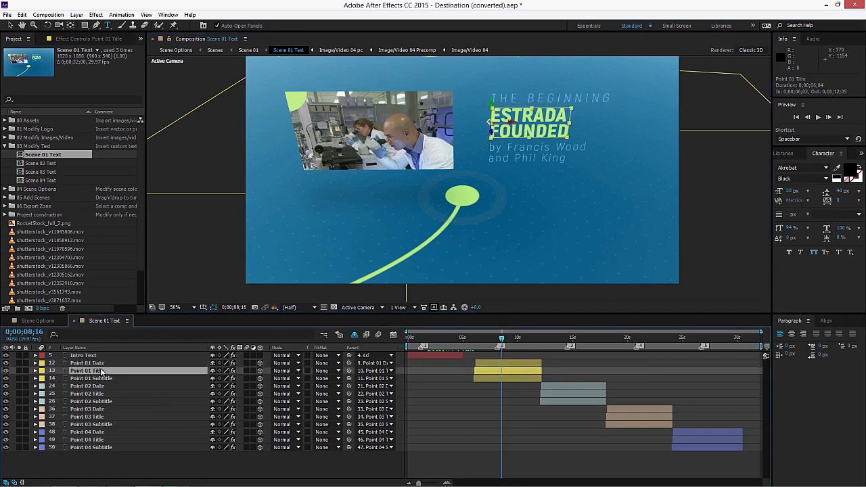
# Try a different font size on the Point 01 Date text and undo the change.
pyautogui.click(88, 364)
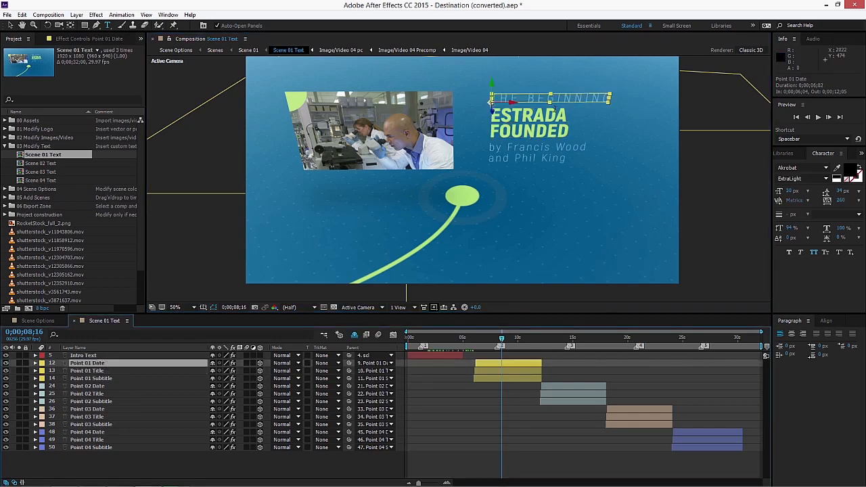
pyautogui.moveTo(790, 192); pyautogui.dragTo(788, 191)
pyautogui.hotkey('ctrl', 'z')
# Replace the Point 01 Title text with "MEDICAL BREAKTHROUGH", one word per line.
pyautogui.click(92, 372)
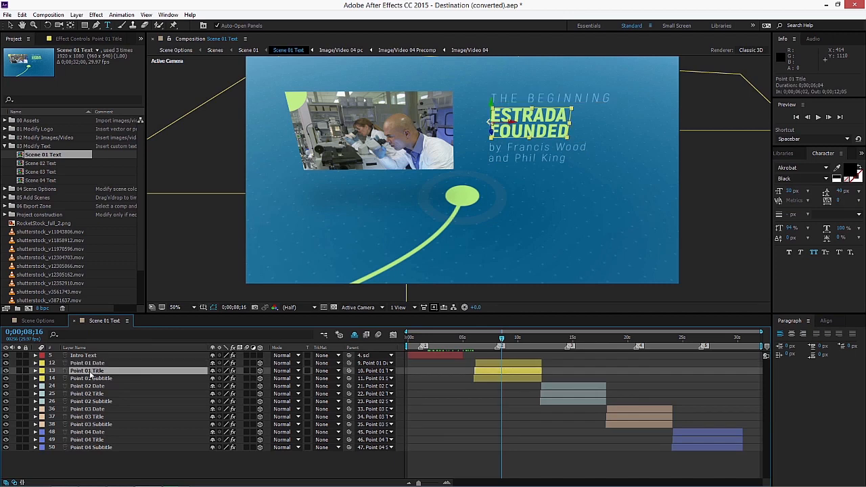
pyautogui.doubleClick(107, 372)
pyautogui.write('MEDXI')
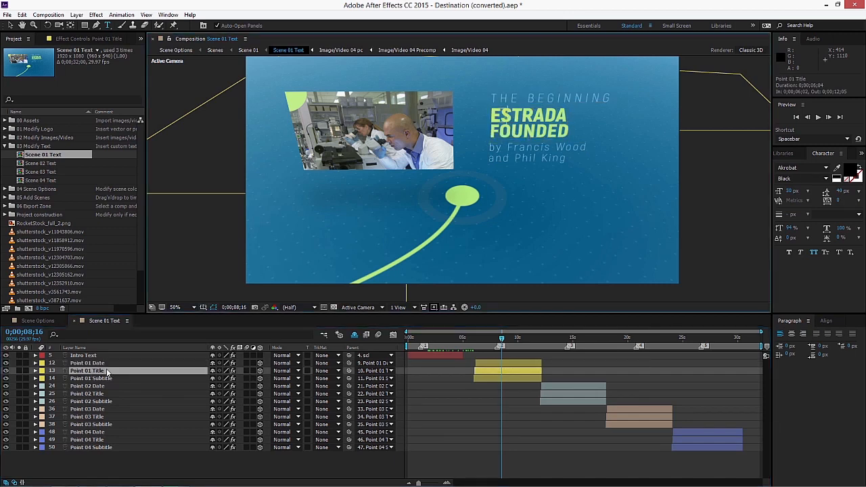
pyautogui.press('BackSpace')
pyautogui.press('BackSpace')
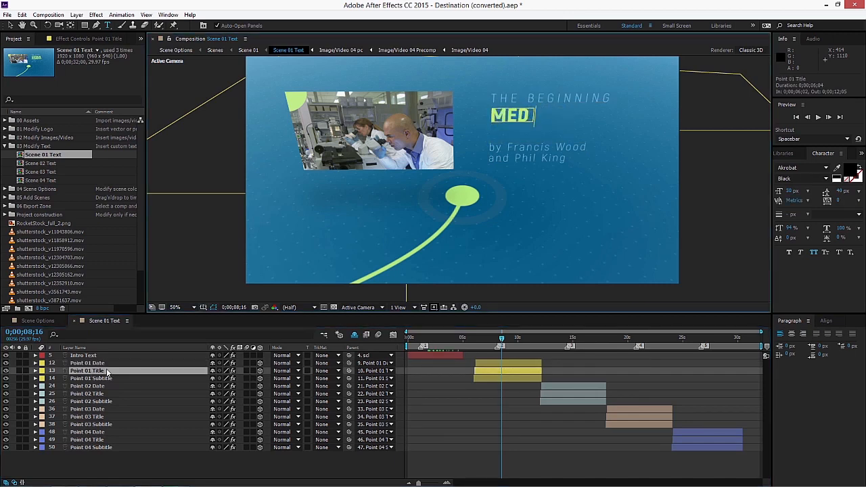
pyautogui.write('ICAL ')
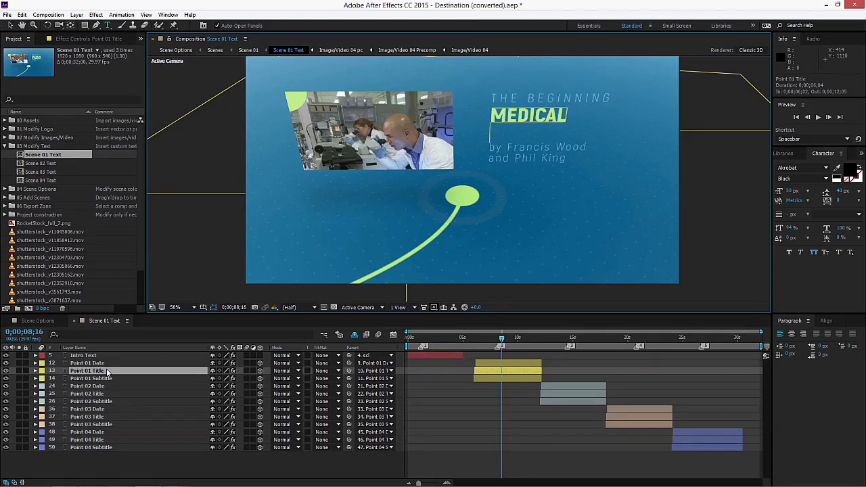
pyautogui.write('BREAK')
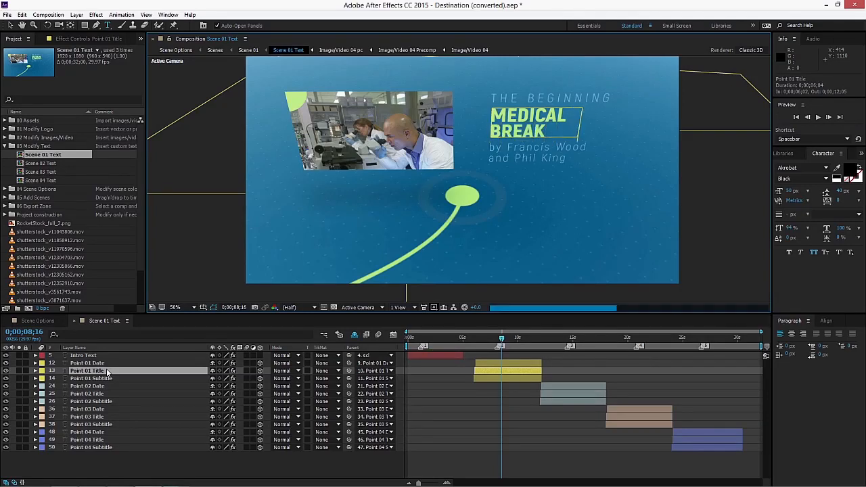
pyautogui.write('THROUGH')
pyautogui.press('Escape')
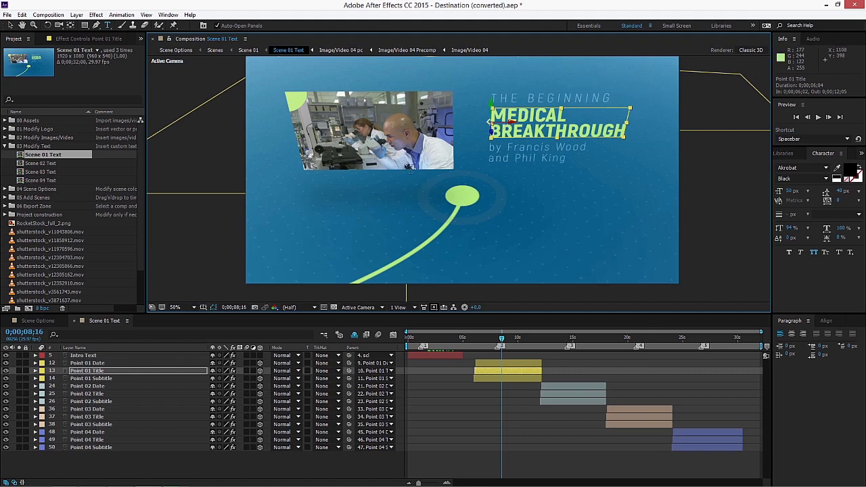
# Replace the Point 01 Subtitle with "by doctors" and the two doctors' names, breaking the line before "and".
pyautogui.click(102, 379)
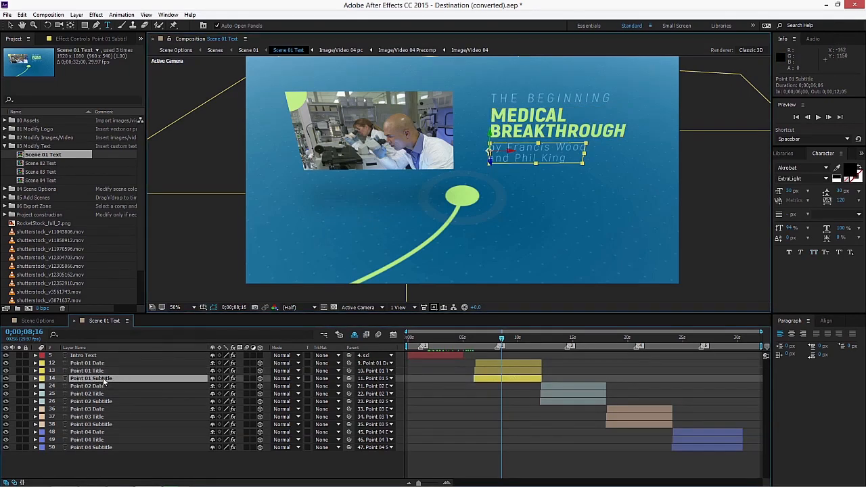
pyautogui.doubleClick(104, 382)
pyautogui.write('by ')
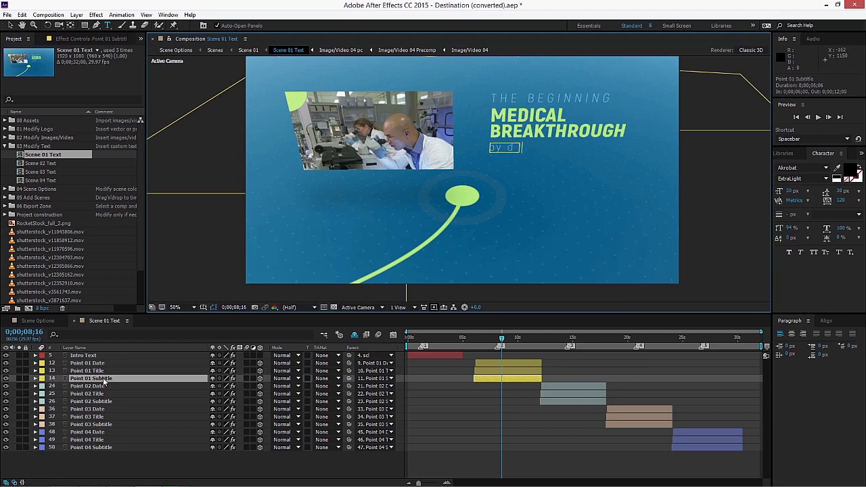
pyautogui.write('doctors Frank an')
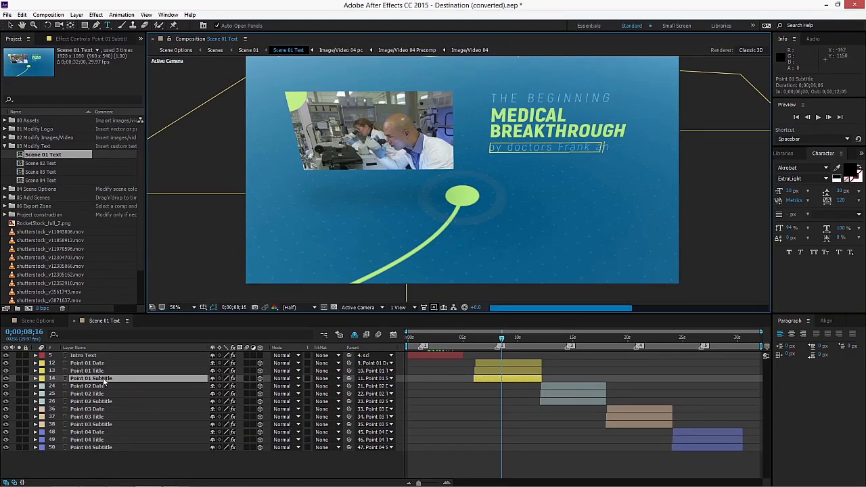
pyautogui.press('Return')
pyautogui.write('a')
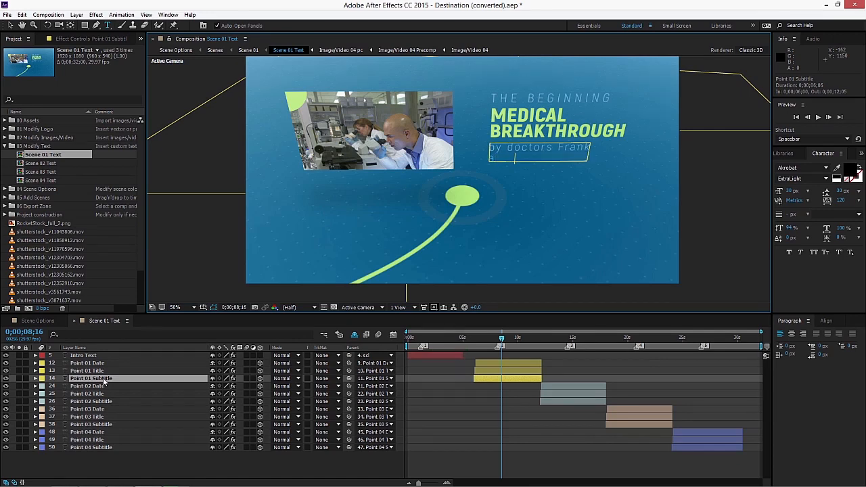
pyautogui.write('nd Spencer')
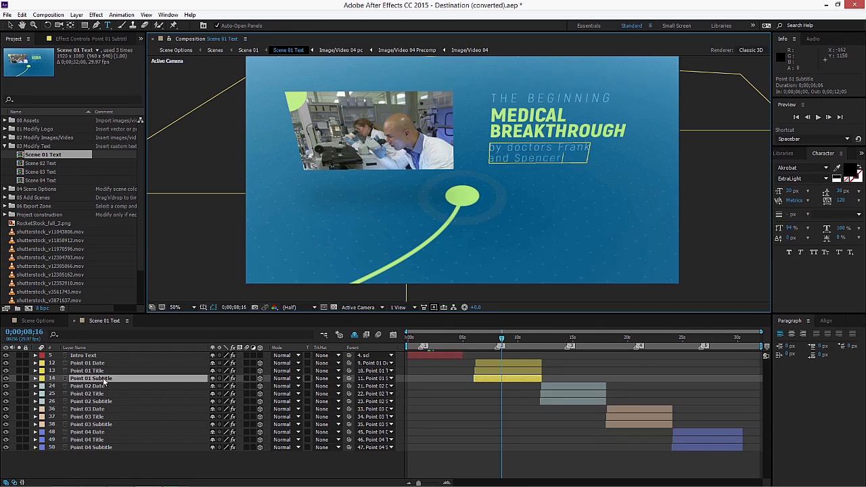
pyautogui.press('KP_Enter')
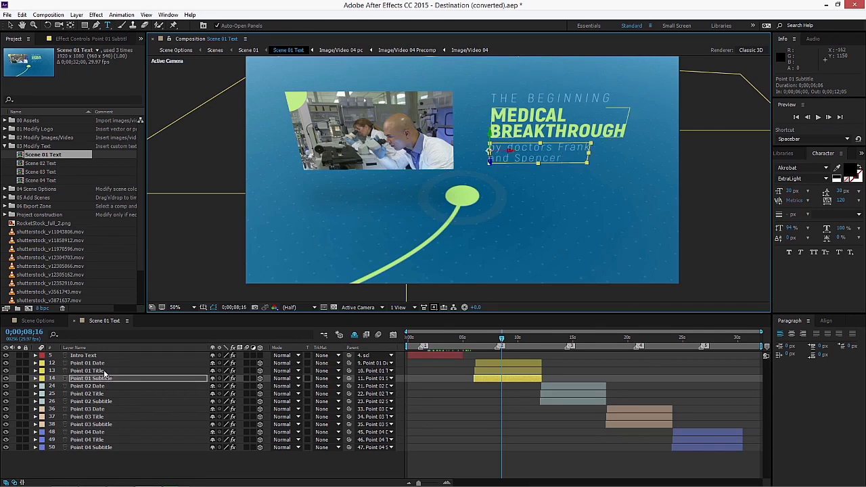
# Deselect the subtitle layer and move the current time to 0;00;14;17, within the Point 02 text layers.
pyautogui.click(217, 469)
pyautogui.moveTo(486, 335); pyautogui.dragTo(569, 326)
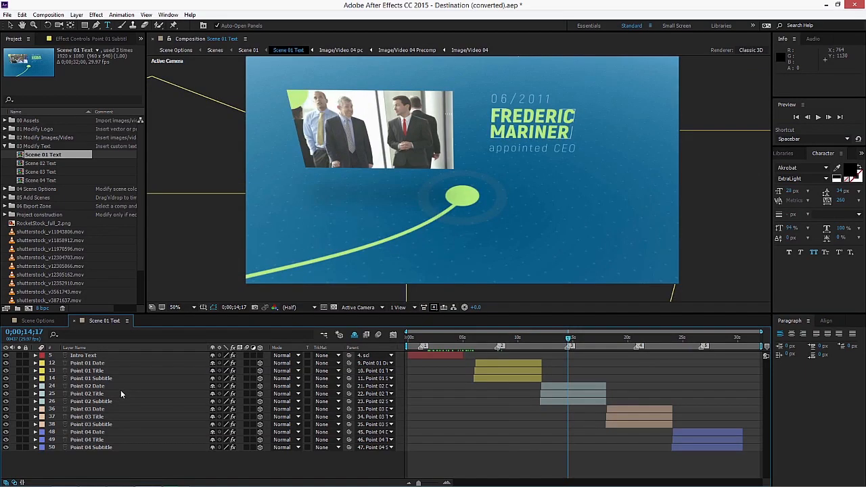
# Replace the Point 02 Date text with "THE BEGINNING" and the Point 02 Title with "FIRST INVESTMENT", one word per line.
pyautogui.click(102, 387)
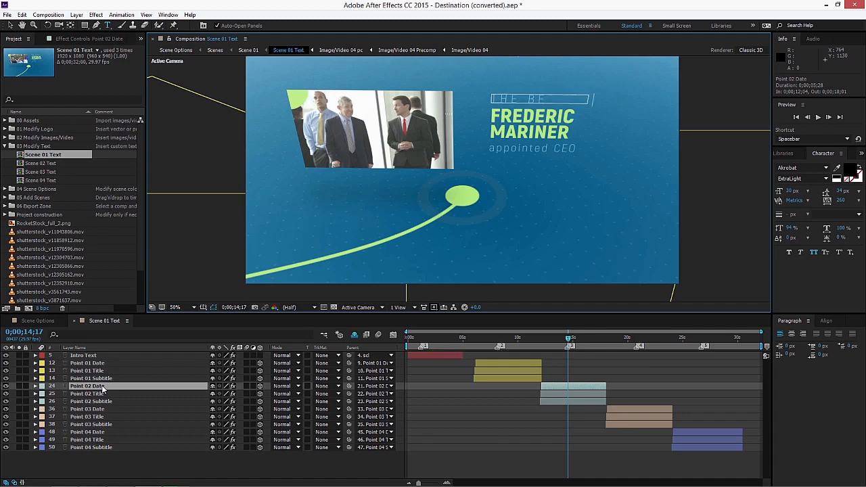
pyautogui.click(99, 393)
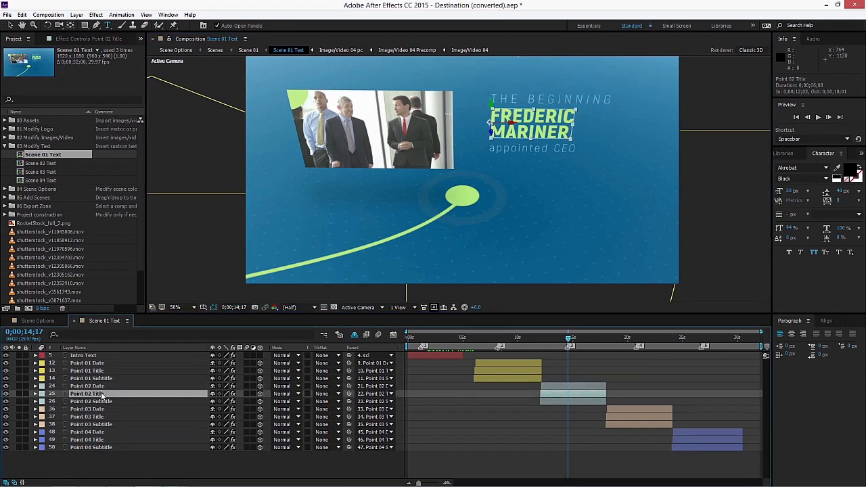
pyautogui.doubleClick(101, 394)
pyautogui.write('the')
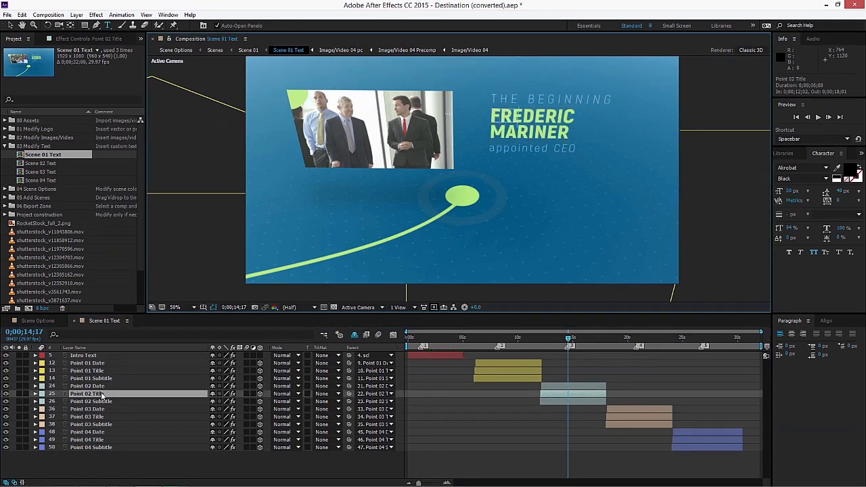
pyautogui.write('st')
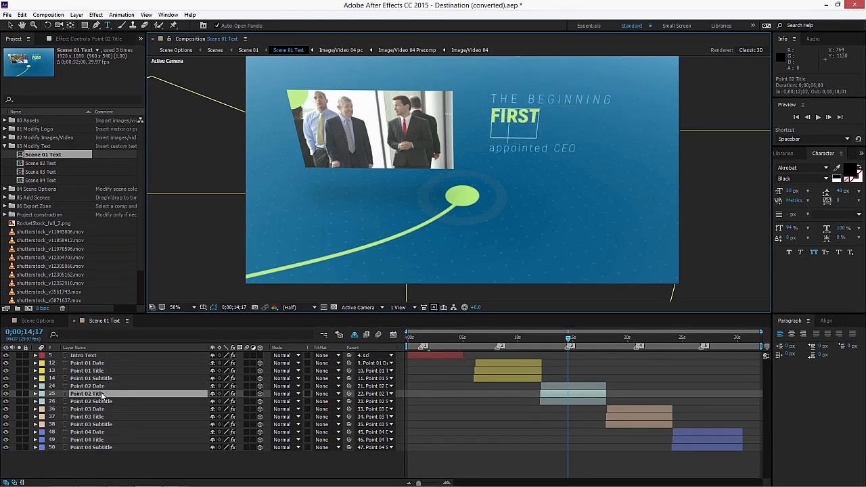
pyautogui.press('Return')
pyautogui.write('investment')
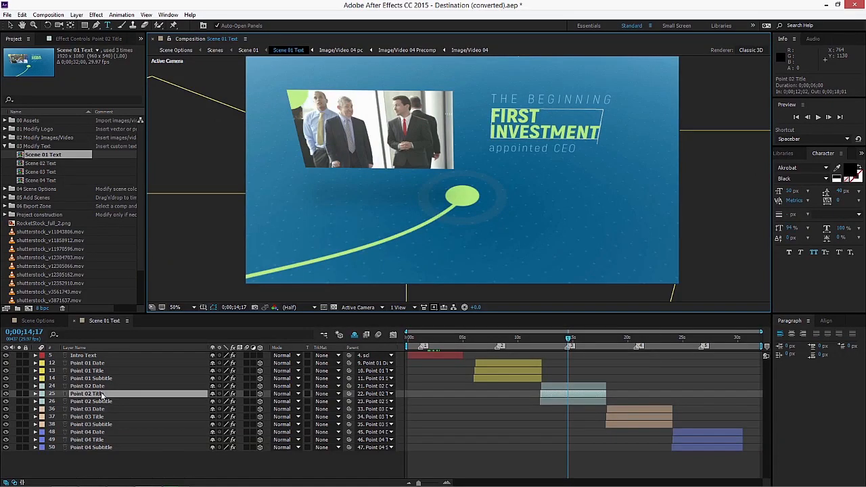
pyautogui.press('KP_Enter')
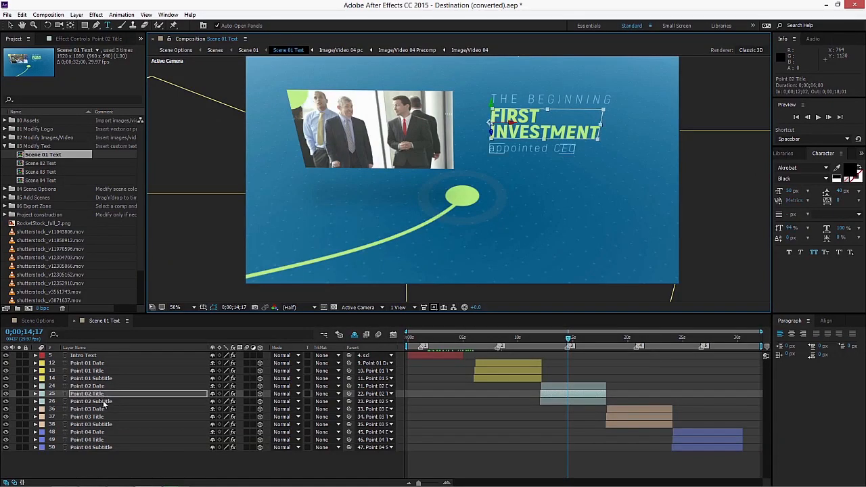
# Replace the Point 02 Subtitle text with "from capital finance" and deselect the layer.
pyautogui.click(103, 401)
pyautogui.doubleClick(102, 401)
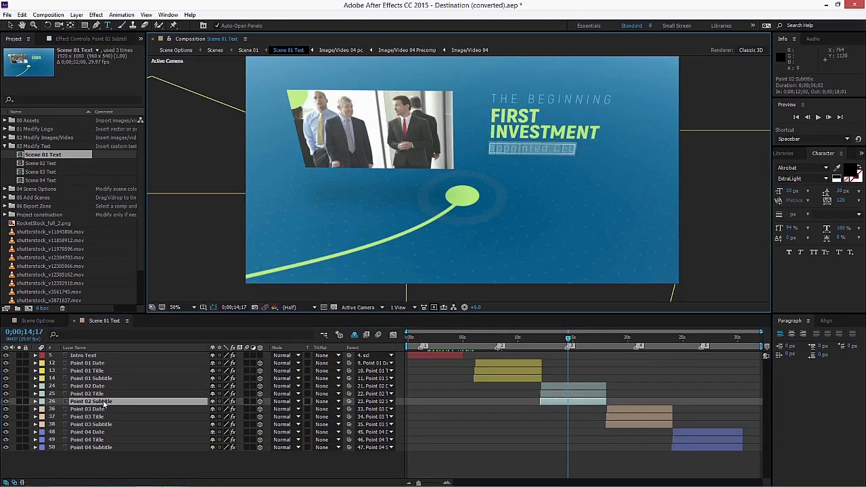
pyautogui.press('BackSpace')
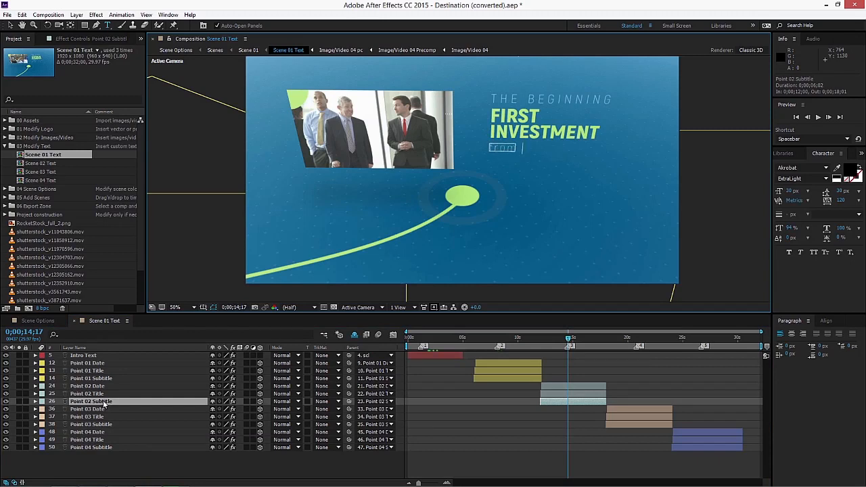
pyautogui.write('from capital finance')
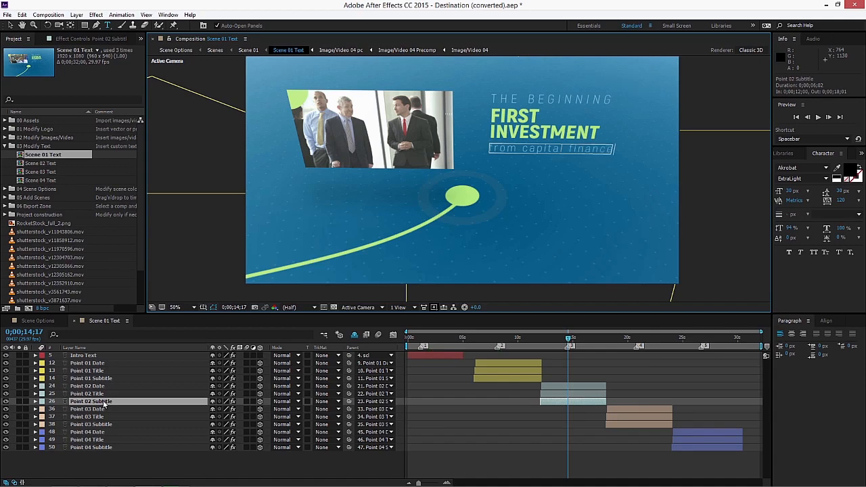
pyautogui.click(104, 403)
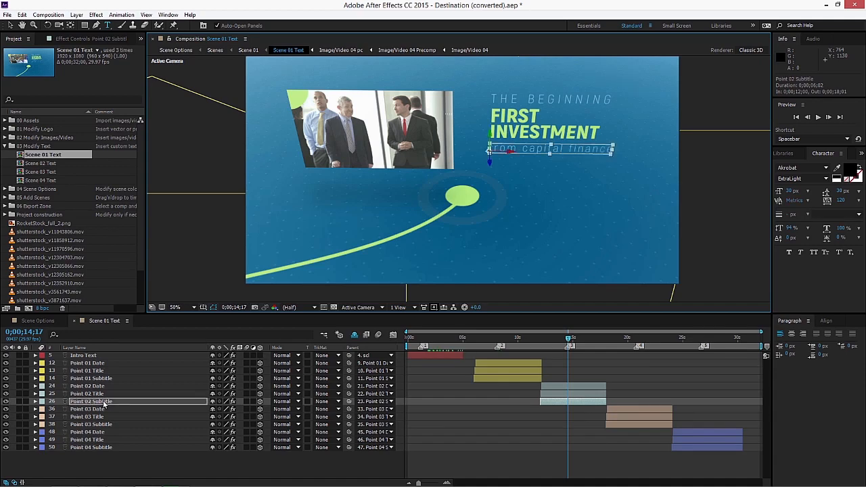
pyautogui.click(119, 464)
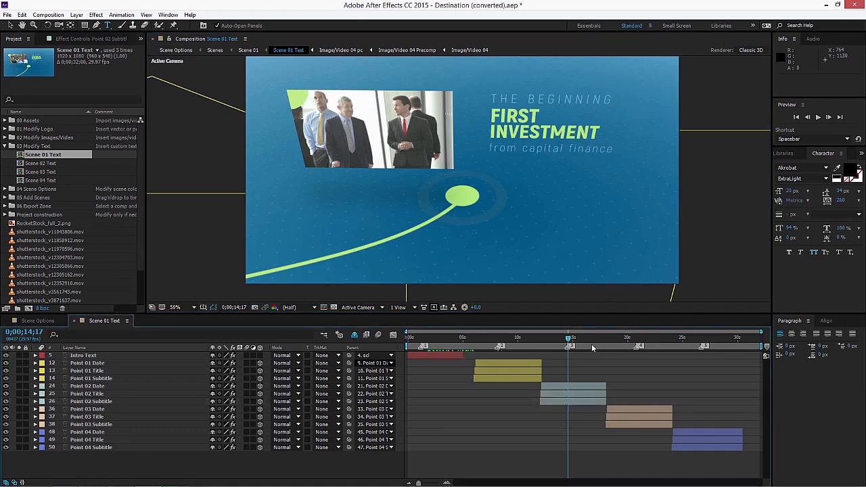
# Check the Point 03 texts at 0;00;20;02, close the Scene 01 Text composition and review Scene Options at 0;00;16;03.
pyautogui.moveTo(588, 339); pyautogui.dragTo(628, 337)
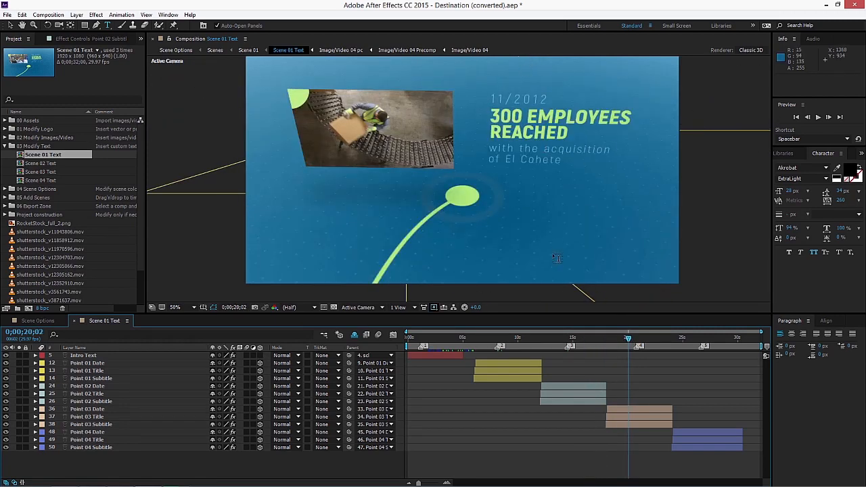
pyautogui.click(74, 320)
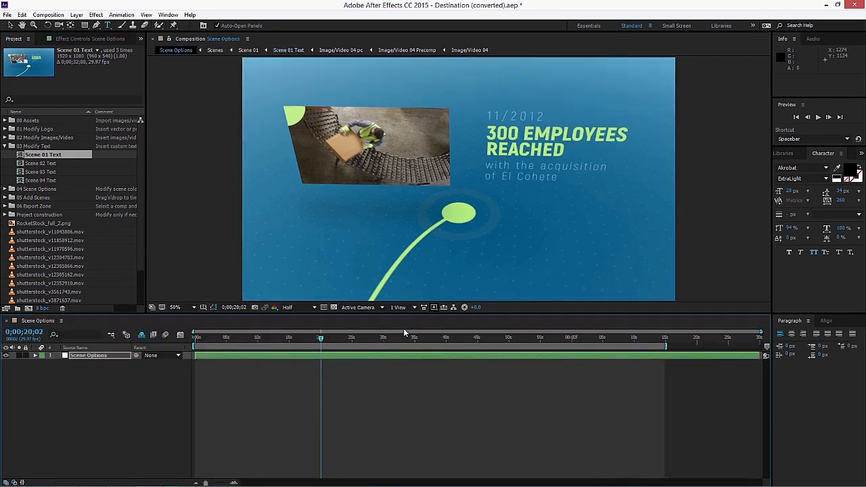
pyautogui.moveTo(291, 337)
pyautogui.mouseDown()
pyautogui.moveTo(252, 338)
pyautogui.moveTo(296, 346)
pyautogui.mouseUp()
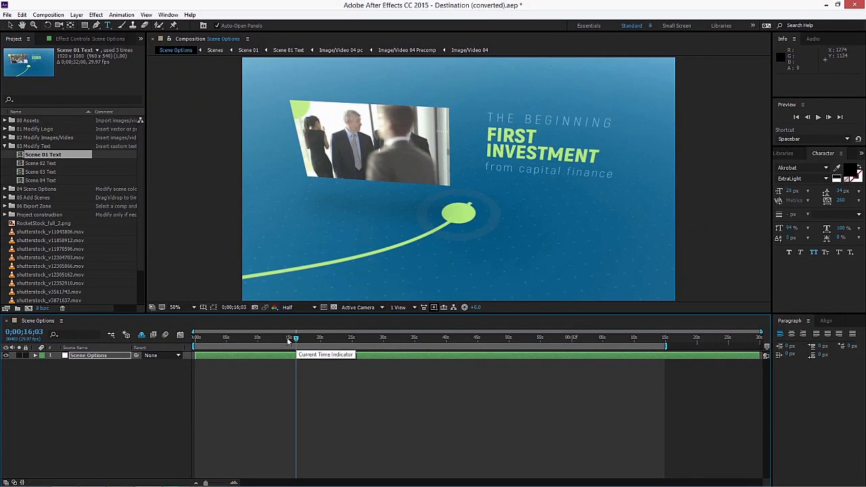
# Open Scene 02 Text at 0;00;02;24 and turn on the Image/Video Guides in Scene Options.
pyautogui.doubleClick(44, 163)
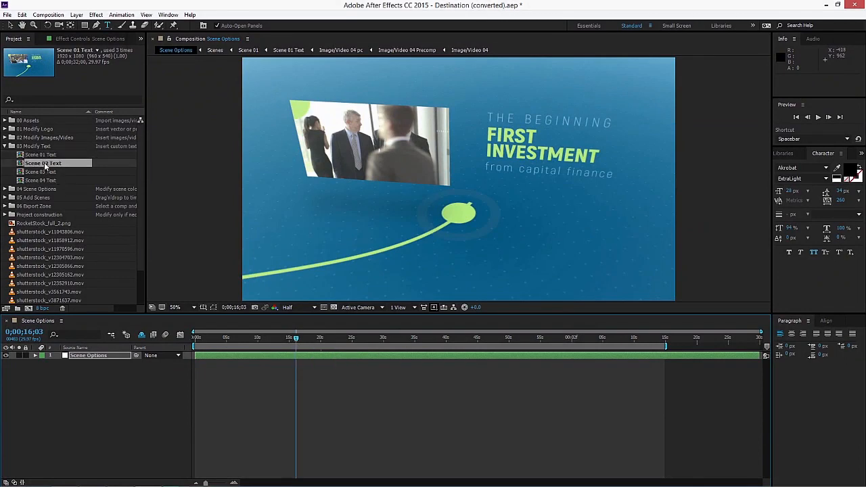
pyautogui.moveTo(424, 337); pyautogui.dragTo(506, 338)
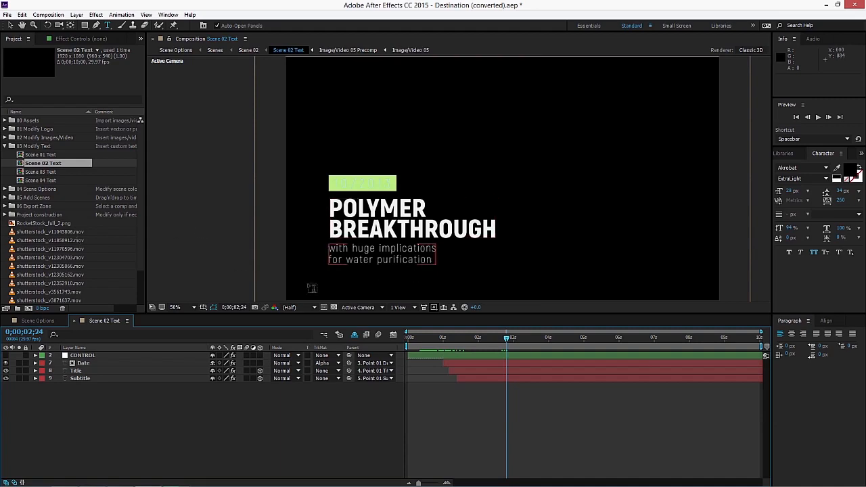
pyautogui.click(51, 322)
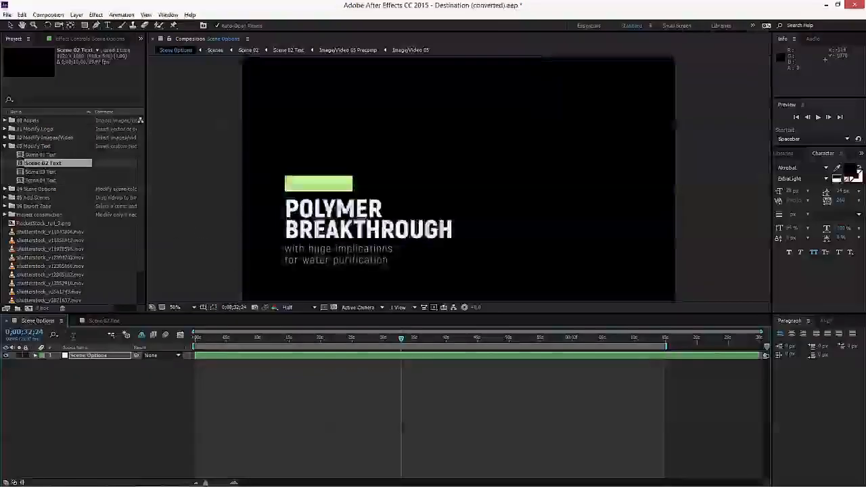
pyautogui.click(83, 39)
pyautogui.click(82, 65)
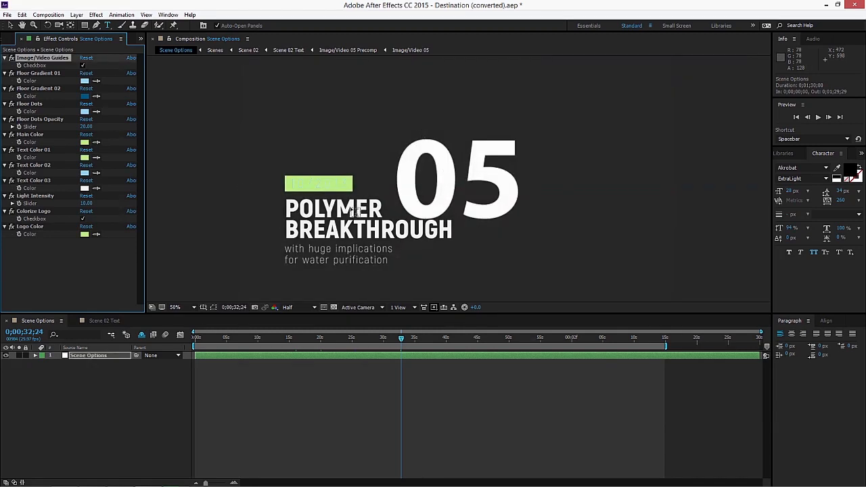
# Open the Image/Video 05 placeholder composition and place shutterstock_v4479380.mov in it.
pyautogui.click(13, 38)
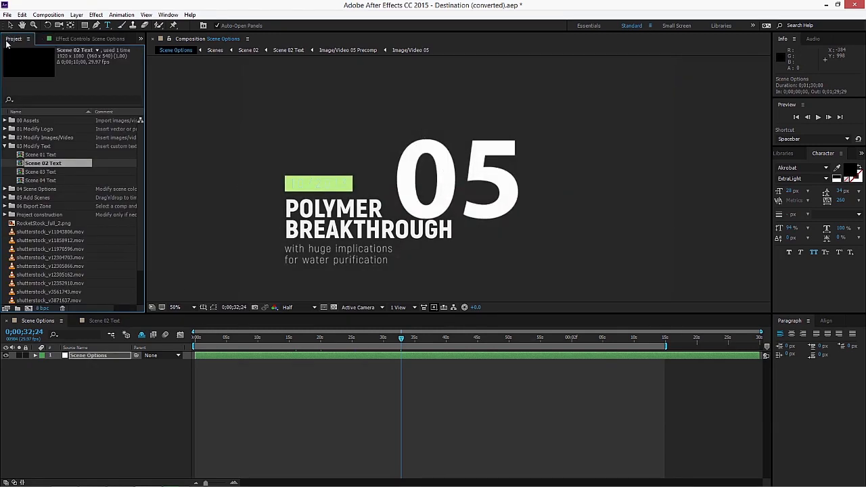
pyautogui.doubleClick(58, 137)
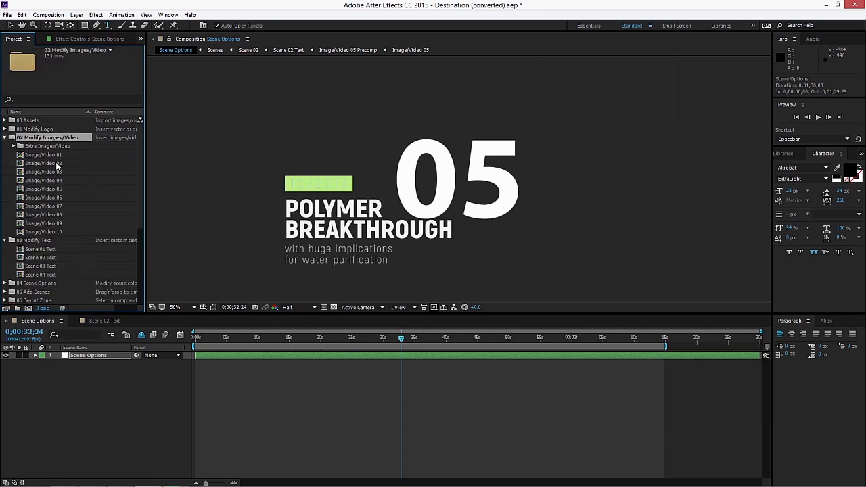
pyautogui.doubleClick(55, 189)
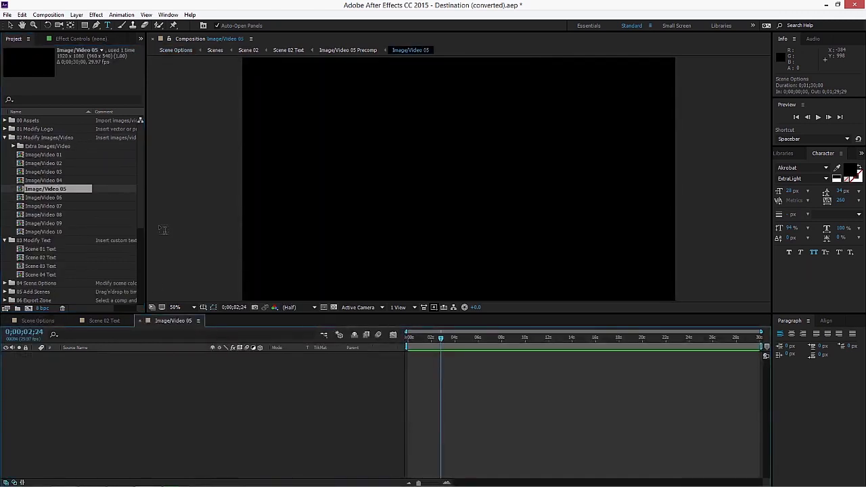
pyautogui.scroll(-5, 138, 217)
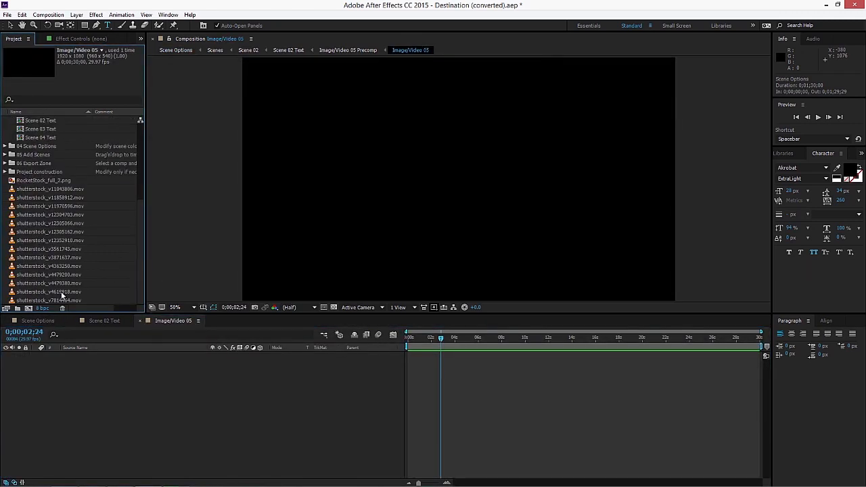
pyautogui.click(65, 292)
pyautogui.click(65, 284)
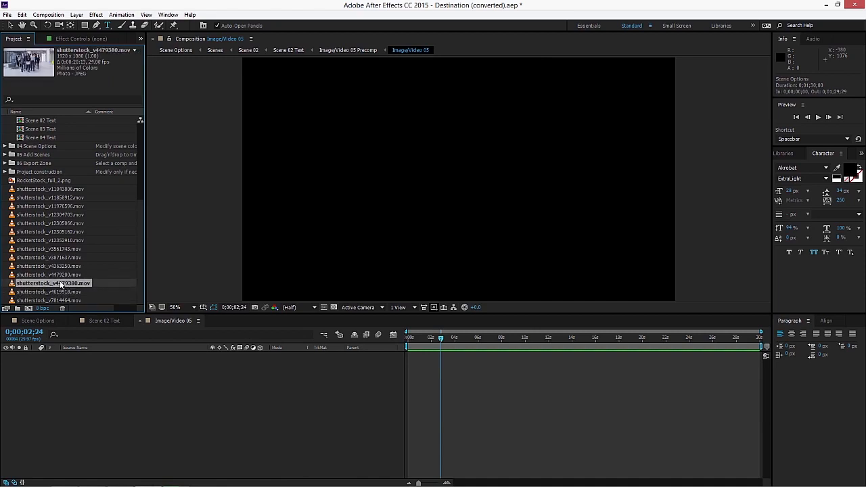
pyautogui.moveTo(82, 281)
pyautogui.mouseDown()
pyautogui.moveTo(414, 201)
pyautogui.moveTo(458, 181)
pyautogui.mouseUp()
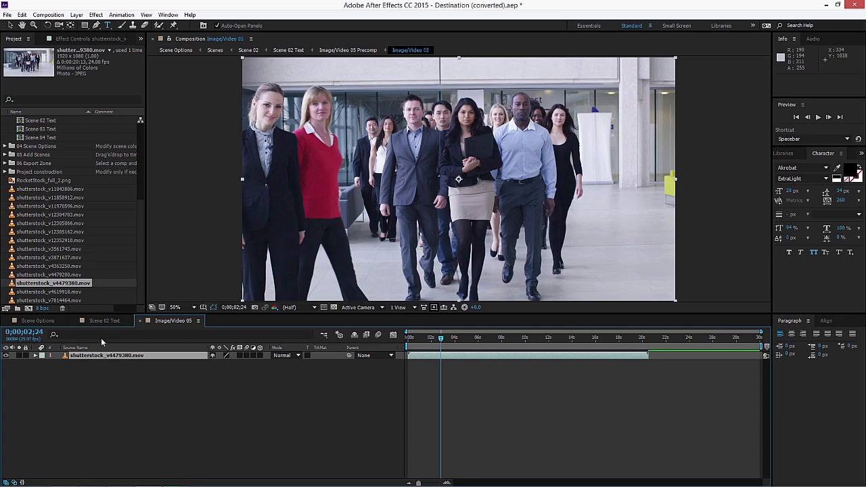
# In Scene 02 Text, set the CONTROL layer's slider to 309 to widen the date box, and select the Date layer.
pyautogui.click(97, 319)
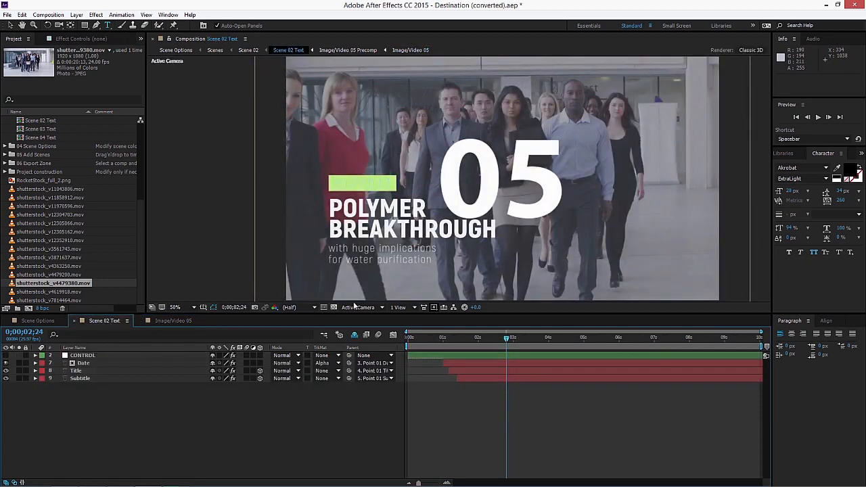
pyautogui.click(94, 355)
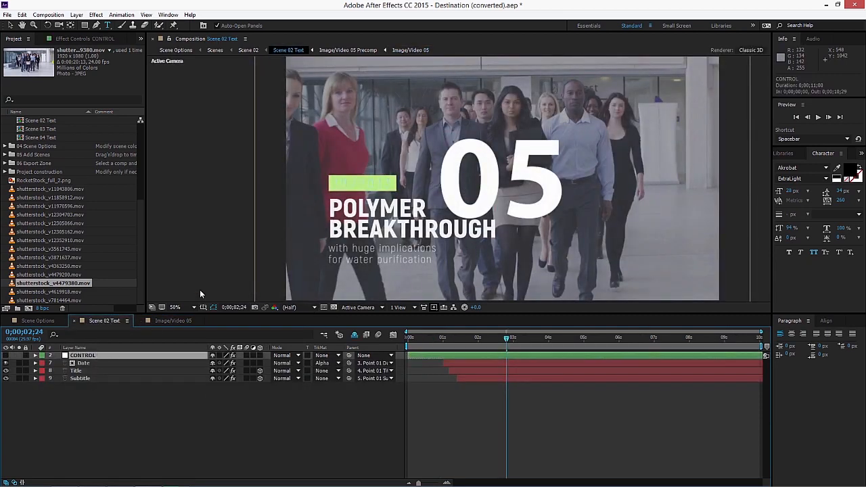
pyautogui.click(79, 40)
pyautogui.moveTo(86, 66); pyautogui.dragTo(141, 108)
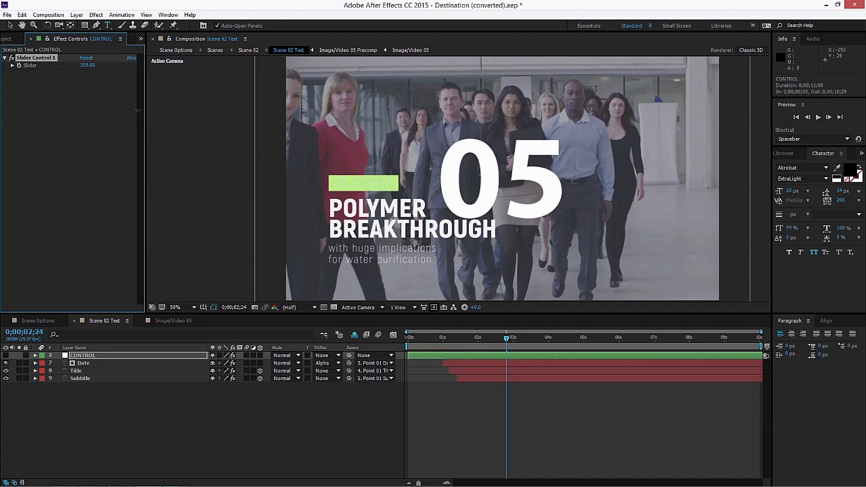
pyautogui.click(382, 184)
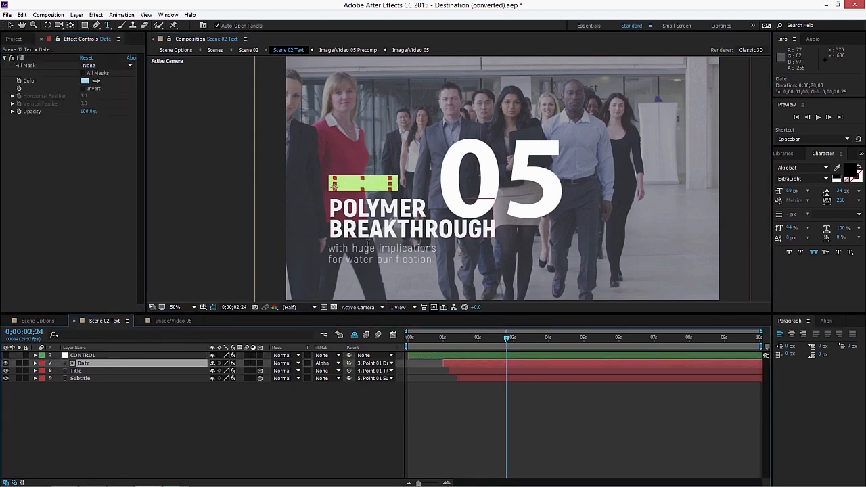
# Turn off the Image/Video Guides on the Scene Options layer.
pyautogui.click(33, 319)
pyautogui.click(90, 356)
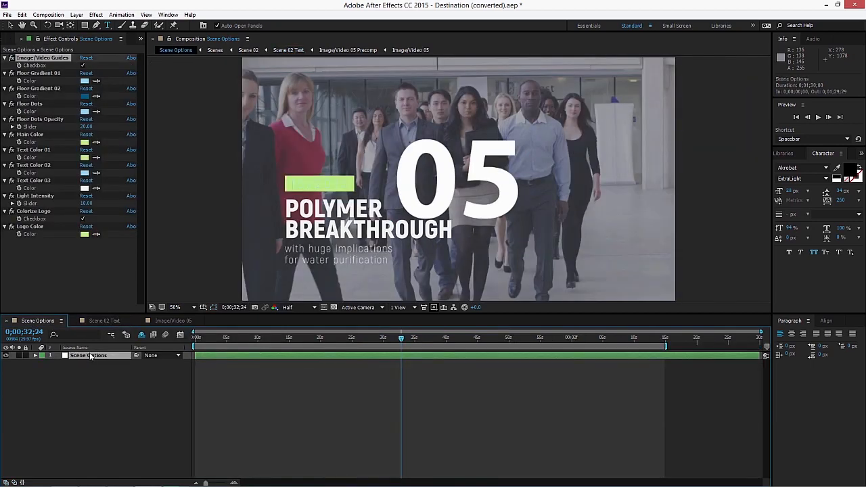
pyautogui.click(82, 65)
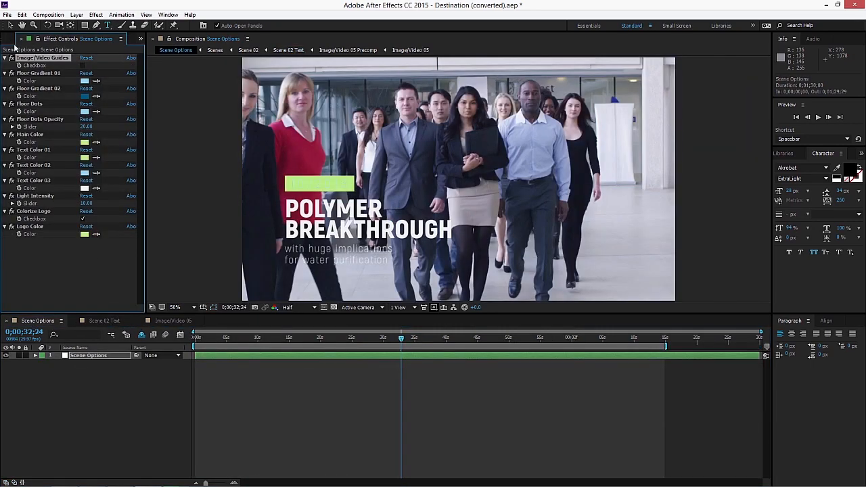
# Move the Scene Options time to 0;00;42;03 and open the Scene 03 Text composition.
pyautogui.click(11, 40)
pyautogui.moveTo(402, 339); pyautogui.dragTo(460, 339)
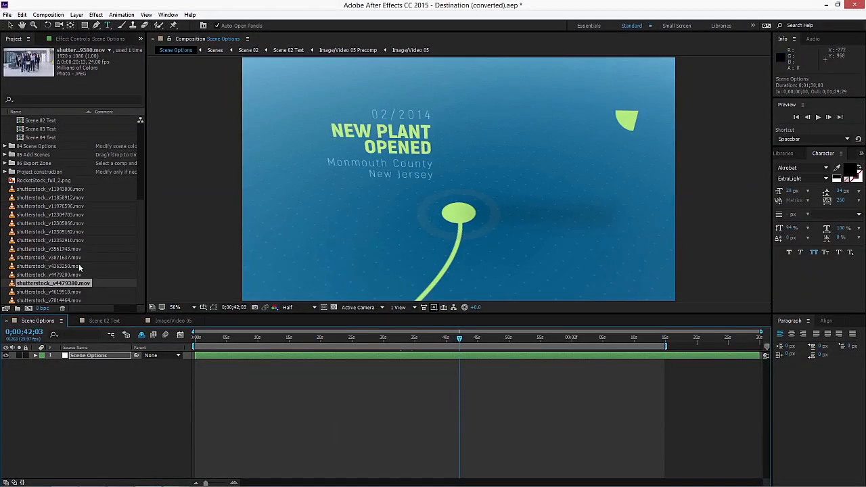
pyautogui.moveTo(138, 257); pyautogui.dragTo(143, 153)
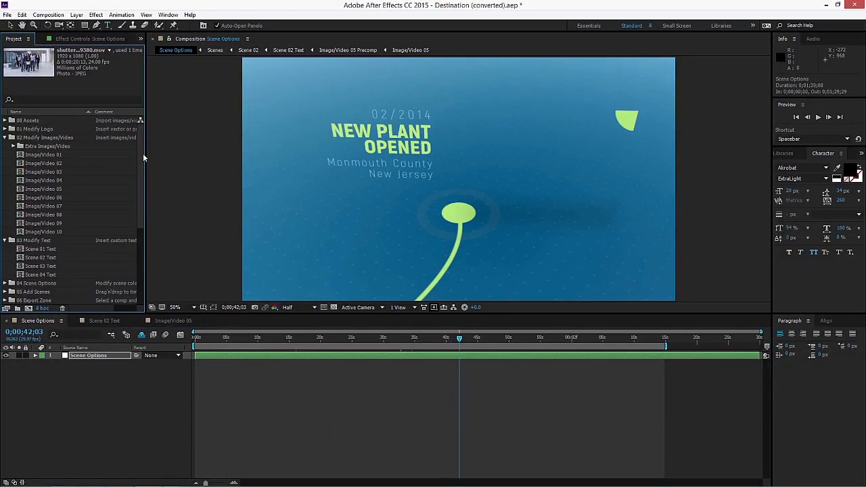
pyautogui.doubleClick(51, 267)
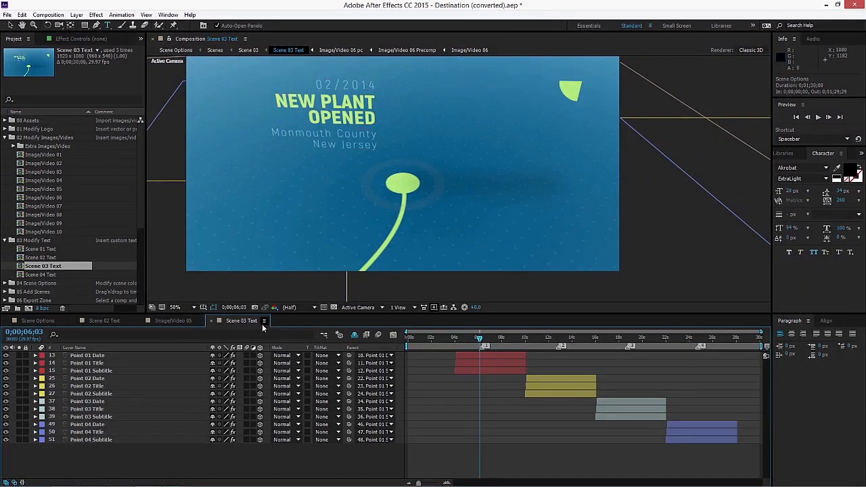
# Open the Scene 04 Text composition, deselect its CONTROLS layer and move the current time to 0;00;02;25.
pyautogui.doubleClick(47, 274)
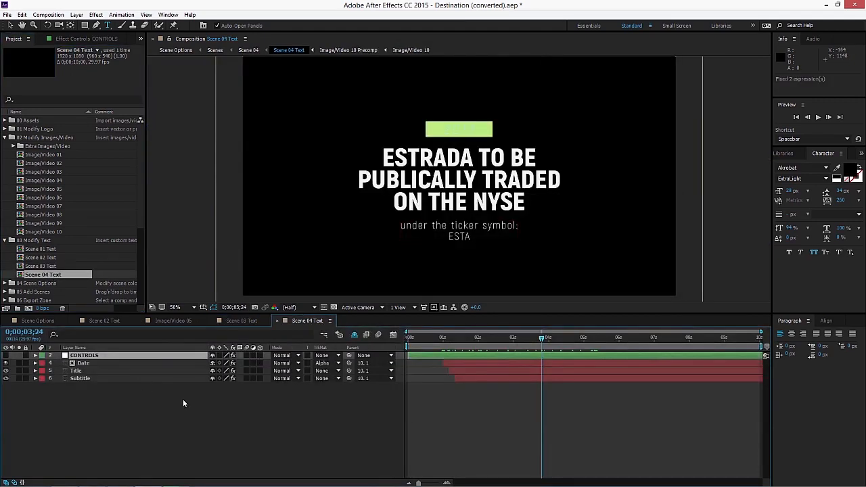
pyautogui.click(184, 404)
pyautogui.moveTo(509, 337)
pyautogui.mouseDown()
pyautogui.moveTo(481, 340)
pyautogui.moveTo(509, 340)
pyautogui.mouseUp()
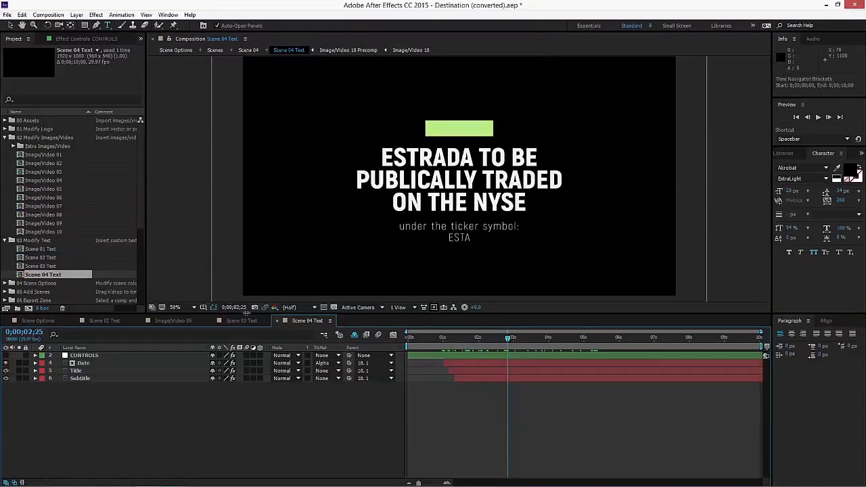
# Close the Scene 04 Text, Scene 03 Text, Image/Video 05 and Scene 02 Text compositions, keeping only Scene Options open.
pyautogui.click(280, 321)
pyautogui.click(214, 322)
pyautogui.click(140, 322)
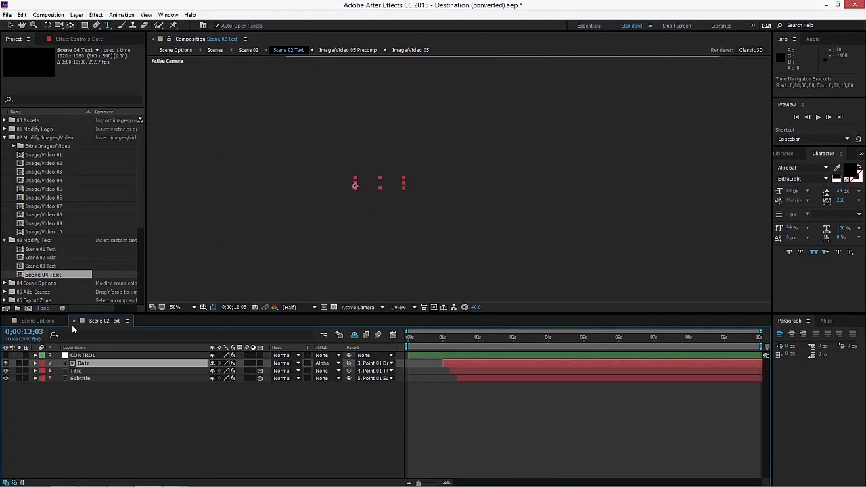
pyautogui.click(74, 321)
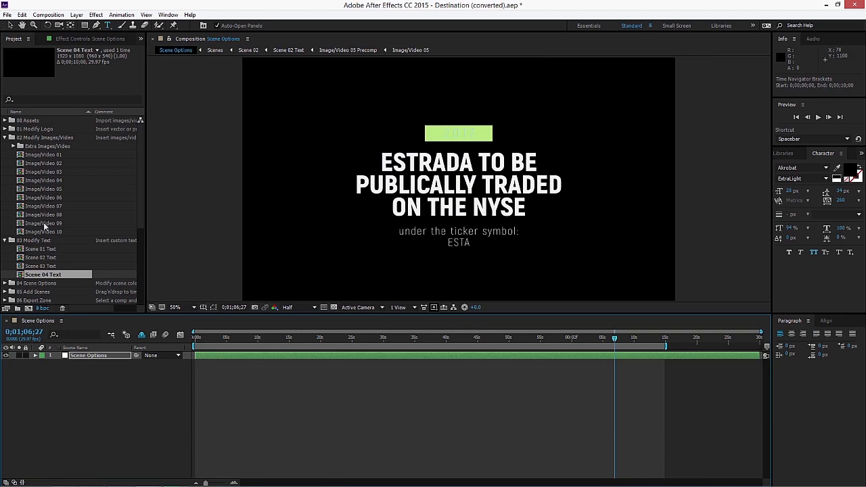
# Collapse the 02 Modify Images/Video and 03 Modify Text folders and move RocketStock_full_2.png and all loose shutterstock clips into 00 Assets.
pyautogui.click(5, 138)
pyautogui.click(5, 146)
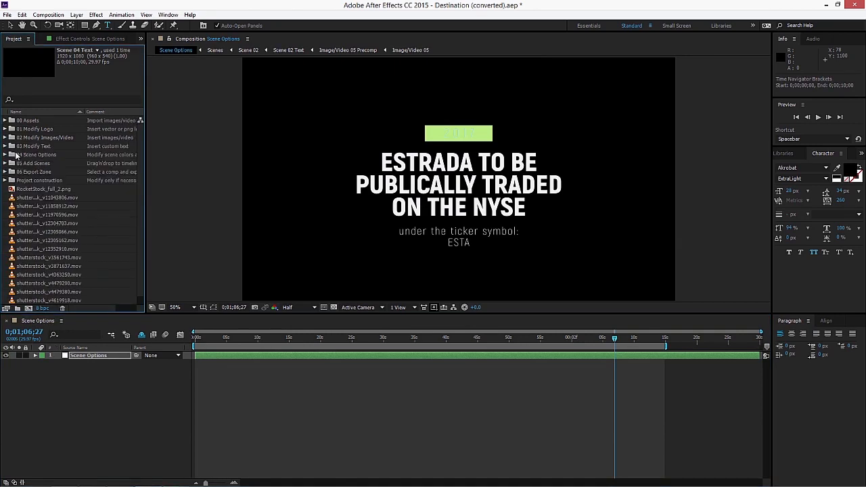
pyautogui.click(41, 189)
pyautogui.scroll(-1, 37, 224)
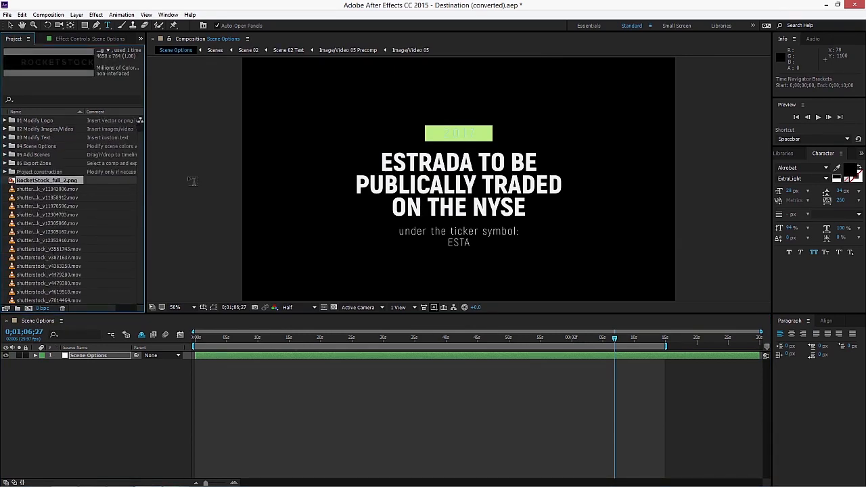
pyautogui.scroll(-6, 193, 181)
pyautogui.keyDown('shift'); pyautogui.click(65, 304); pyautogui.keyUp('shift')
pyautogui.moveTo(66, 189); pyautogui.dragTo(58, 123)
pyautogui.moveTo(58, 123); pyautogui.dragTo(57, 123)
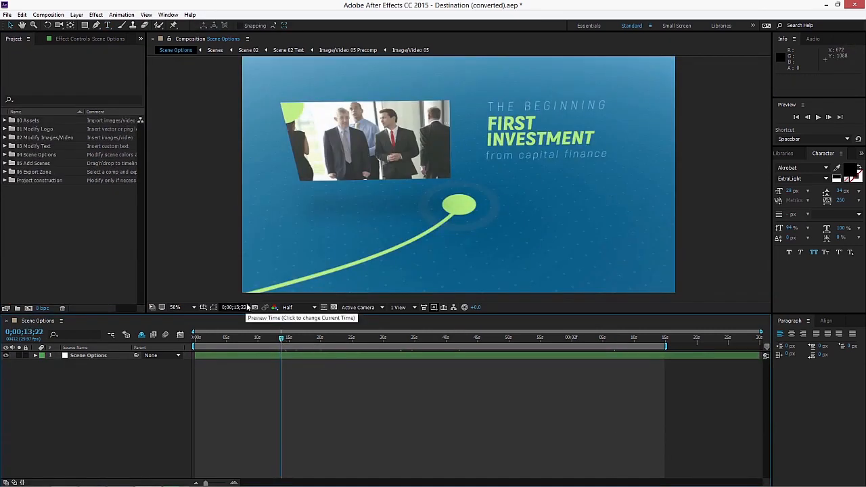
# Expand the 04 Scene Options folder, show the Scene Options layer's effect controls, and switch the Image/Video Guides on and off again.
pyautogui.click(48, 156)
pyautogui.doubleClick(47, 157)
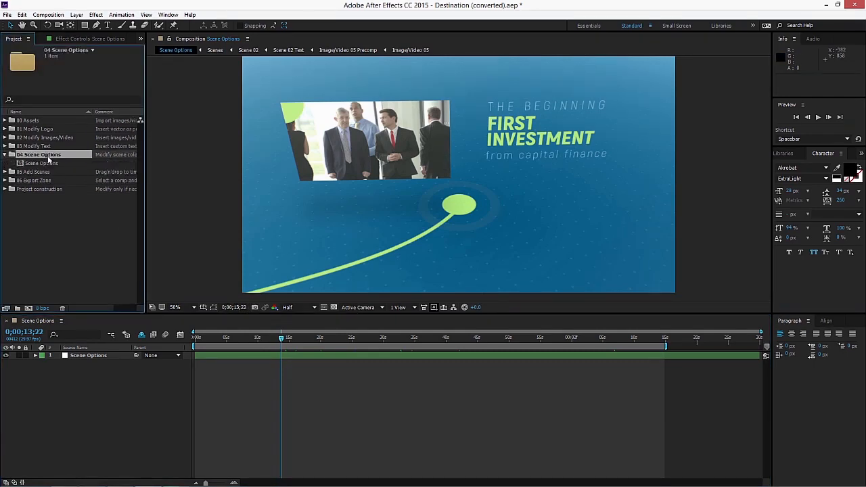
pyautogui.click(66, 384)
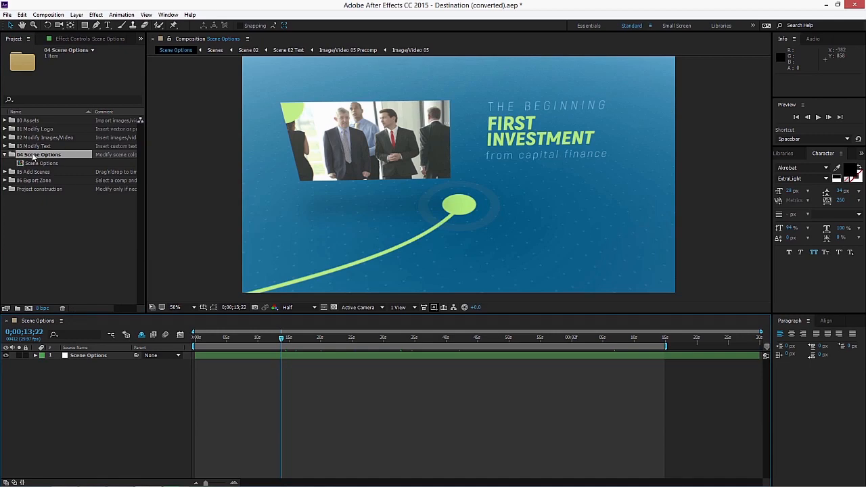
pyautogui.click(40, 164)
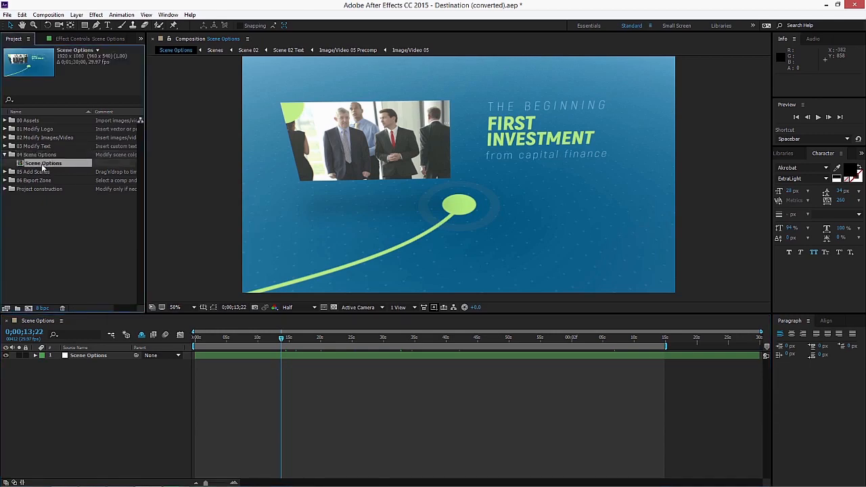
pyautogui.click(92, 356)
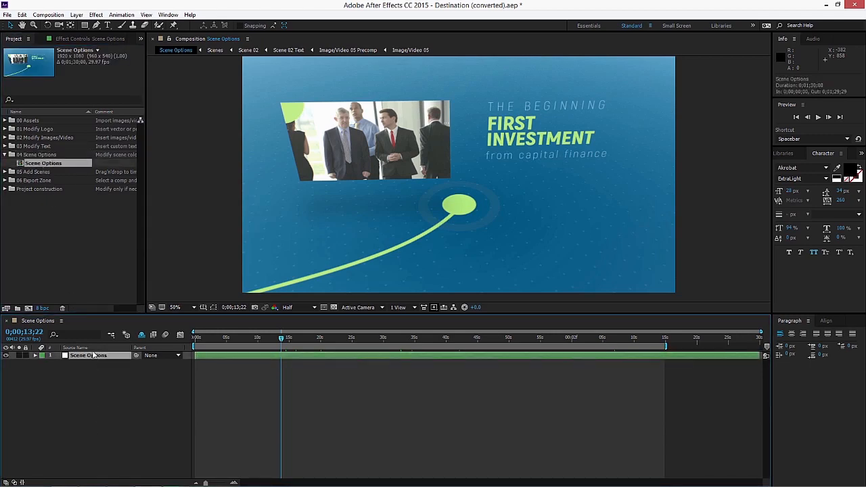
pyautogui.click(82, 36)
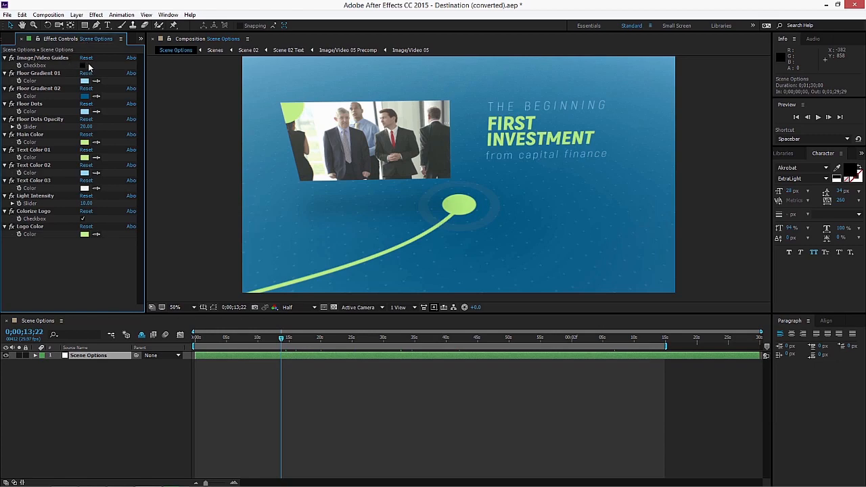
pyautogui.click(83, 65)
pyautogui.click(83, 65)
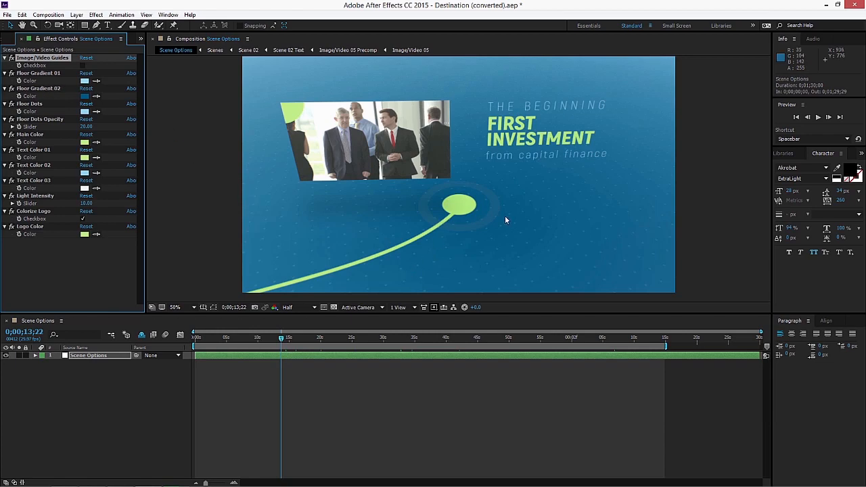
# Set the Floor Gradient 01 color of the Scene Options layer to golden yellow FAB000.
pyautogui.click(84, 81)
pyautogui.moveTo(151, 329); pyautogui.dragTo(145, 368)
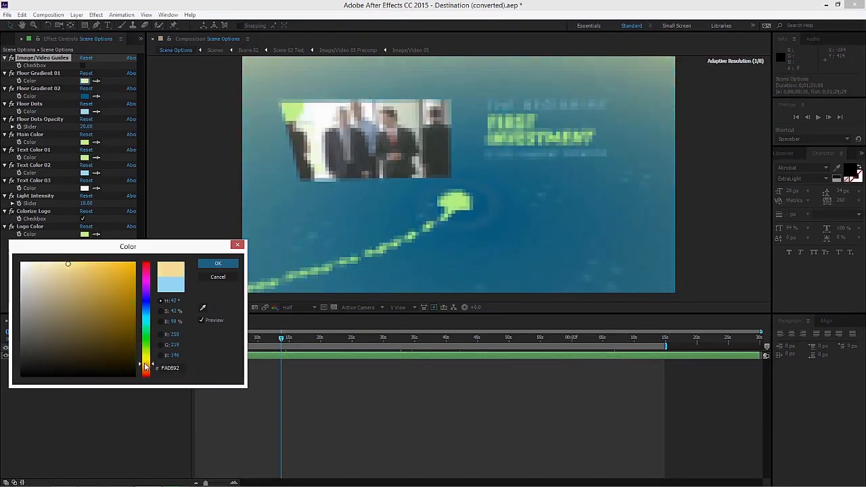
pyautogui.moveTo(131, 290); pyautogui.dragTo(136, 263)
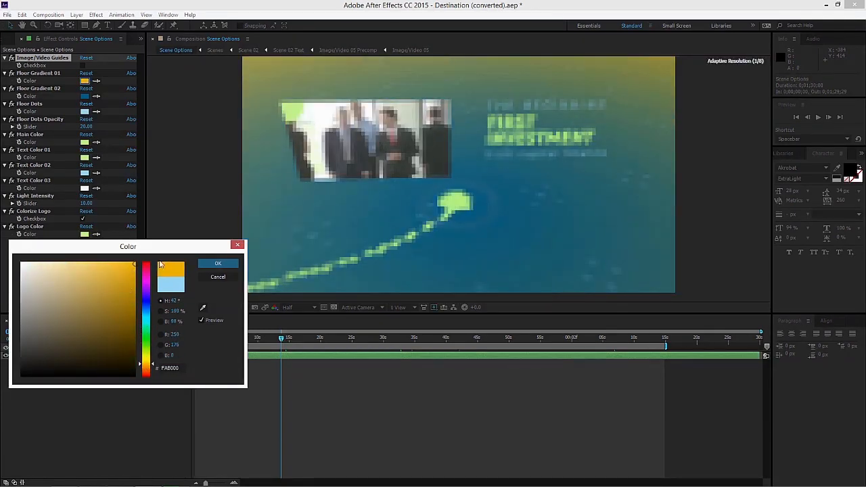
pyautogui.click(213, 265)
# Set the Floor Gradient 02 color to bright orange FF5400.
pyautogui.click(84, 96)
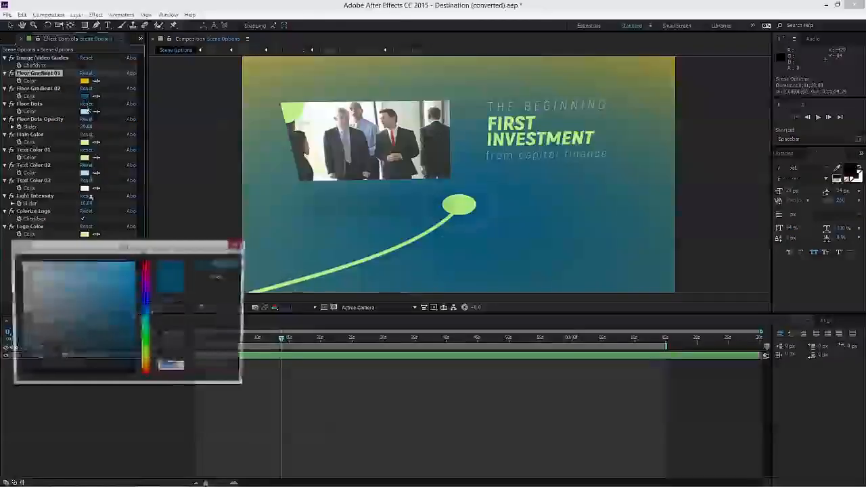
pyautogui.moveTo(143, 337); pyautogui.dragTo(149, 371)
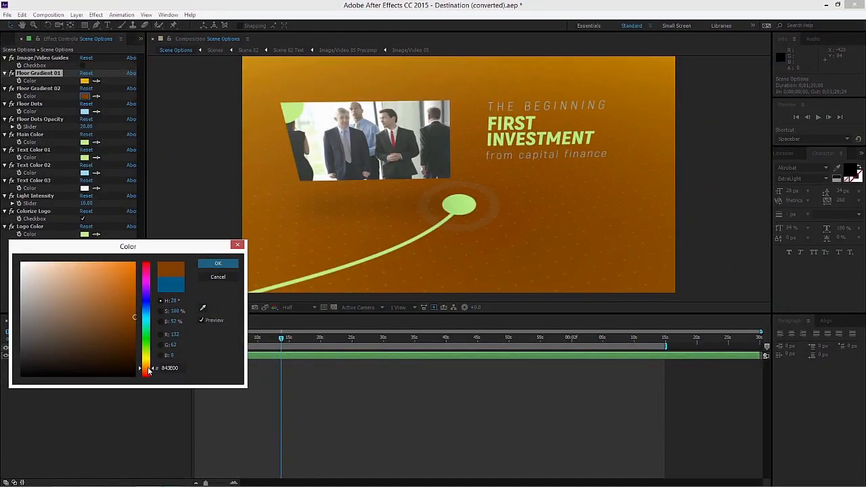
pyautogui.moveTo(128, 330); pyautogui.dragTo(168, 230)
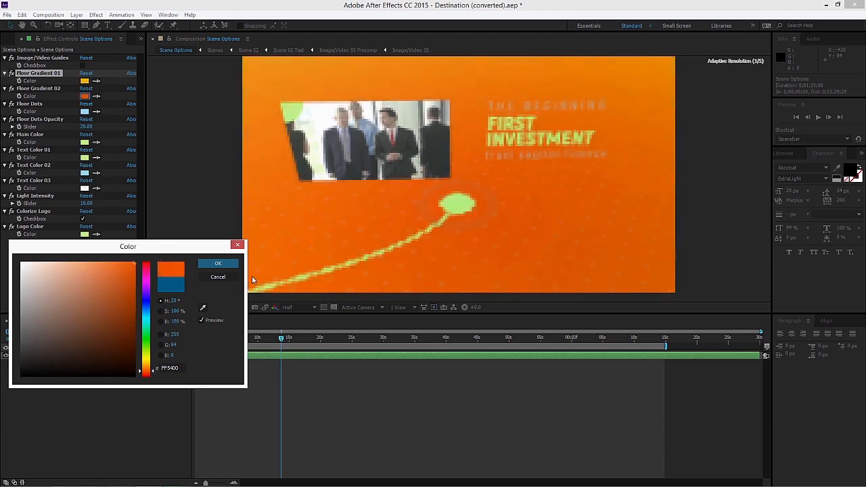
pyautogui.click(218, 263)
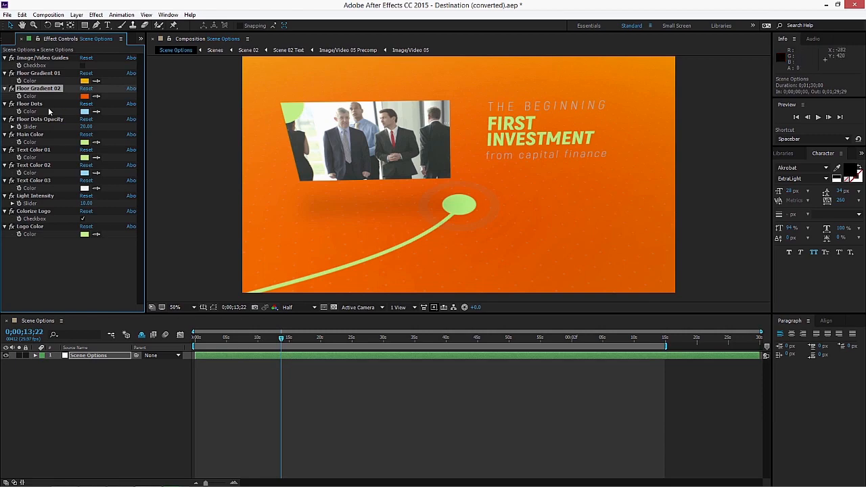
# Set the Floor Dots color to white FFFFFF.
pyautogui.click(85, 112)
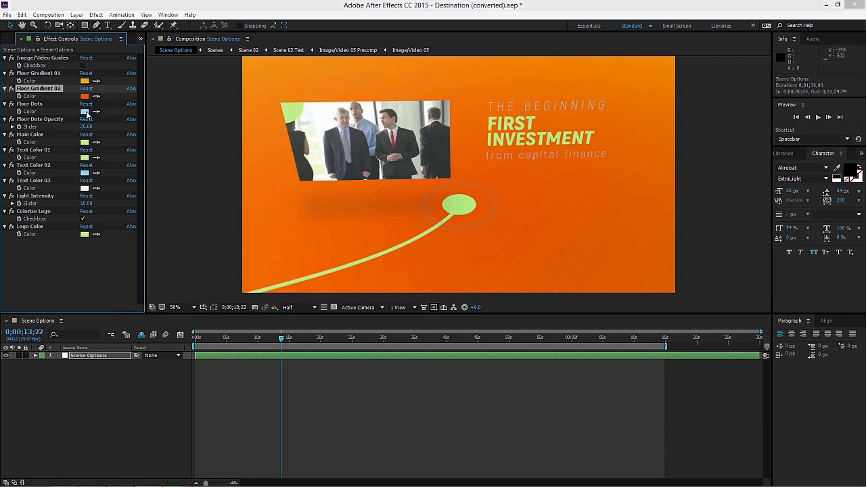
pyautogui.click(21, 262)
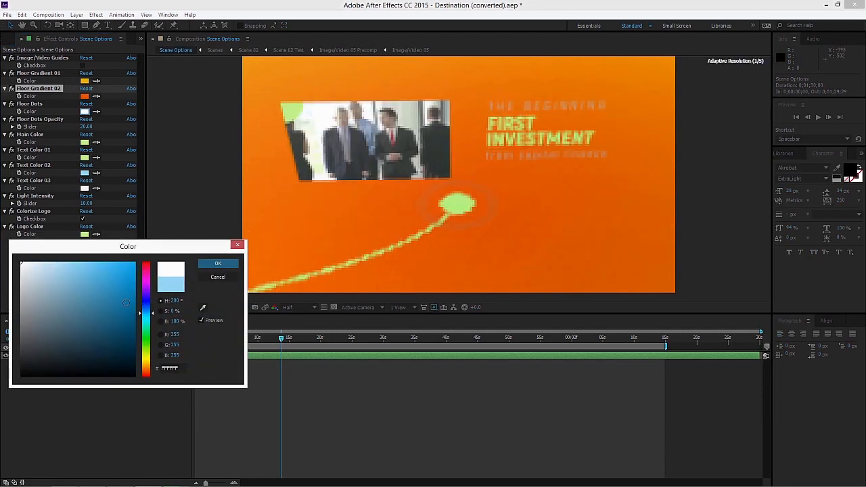
pyautogui.click(161, 322)
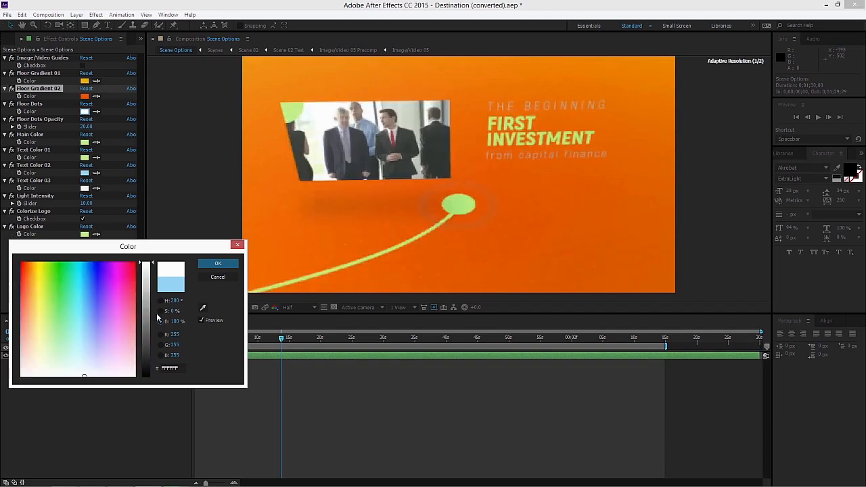
pyautogui.click(232, 246)
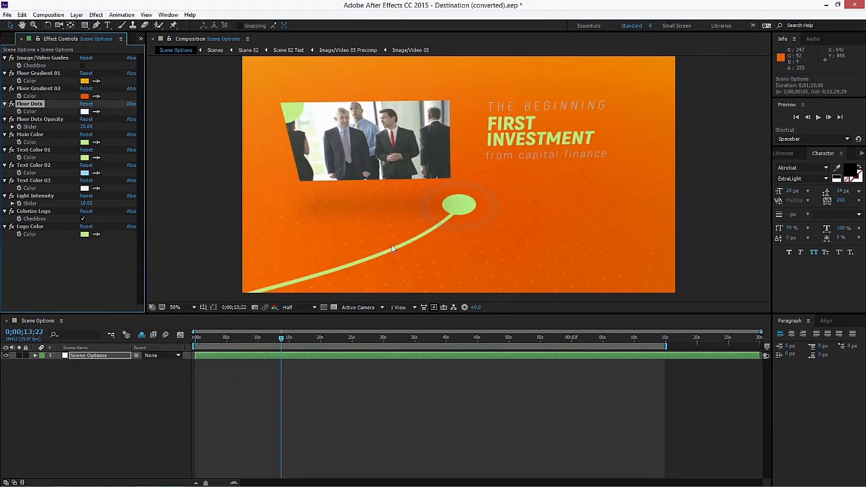
# Try dark gray 323232 as the Floor Dots color, undo it, and try out other Floor Dots Opacity values.
pyautogui.click(85, 112)
pyautogui.moveTo(141, 330); pyautogui.dragTo(142, 355)
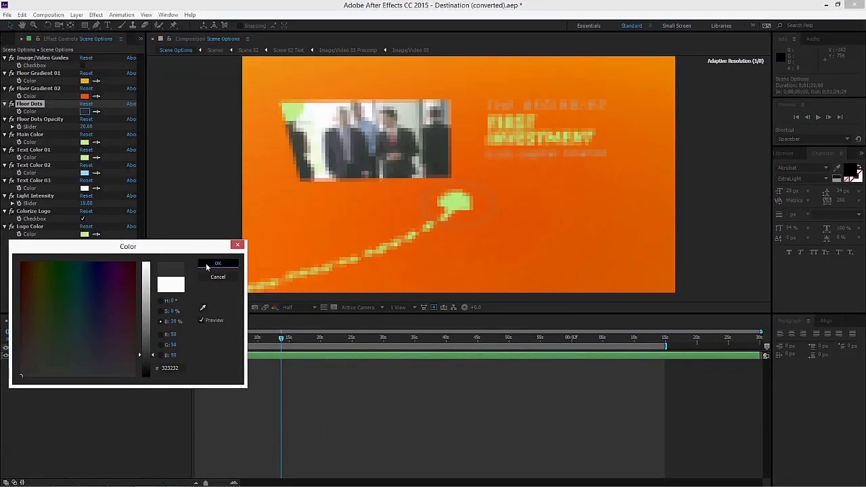
pyautogui.click(218, 264)
pyautogui.hotkey('ctrl', 'z')
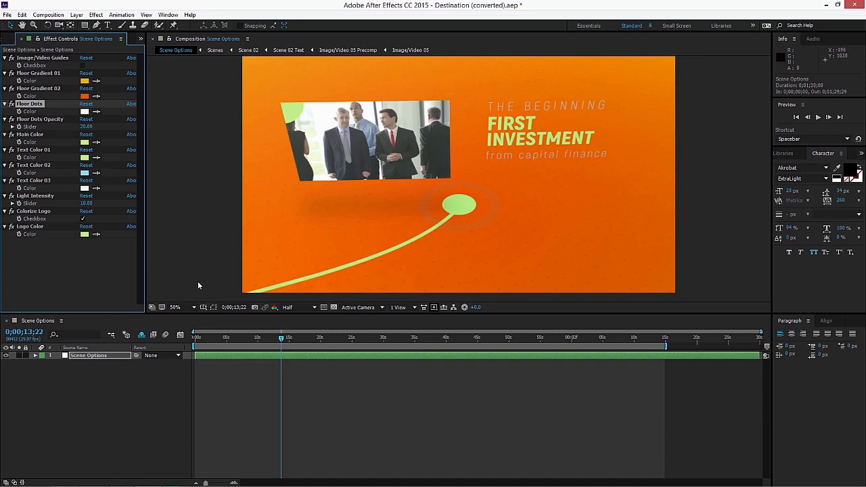
pyautogui.click(42, 119)
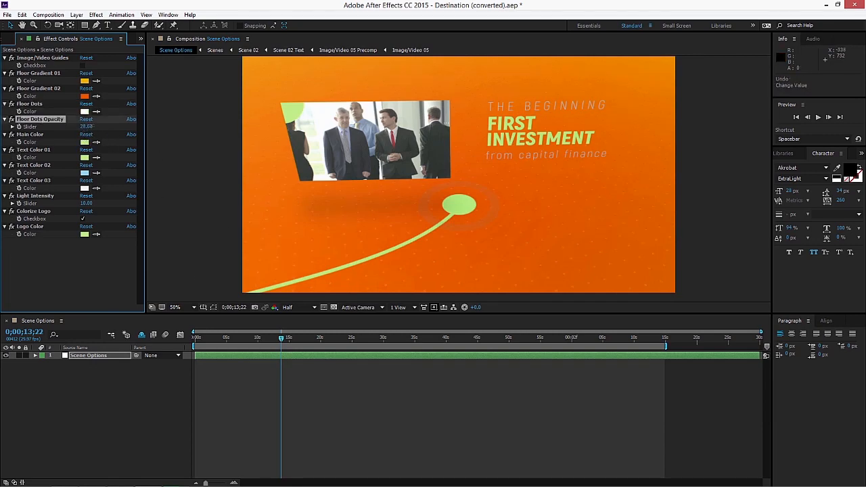
pyautogui.moveTo(86, 126); pyautogui.dragTo(119, 120)
# Set the Main Color to white FFFFFF and move the current time to 0;00;13;15.
pyautogui.click(85, 143)
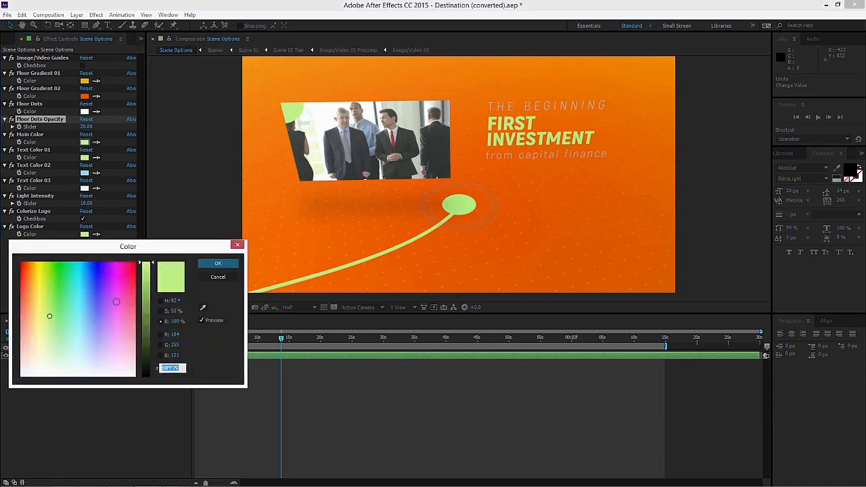
pyautogui.moveTo(113, 321); pyautogui.dragTo(100, 410)
pyautogui.click(231, 268)
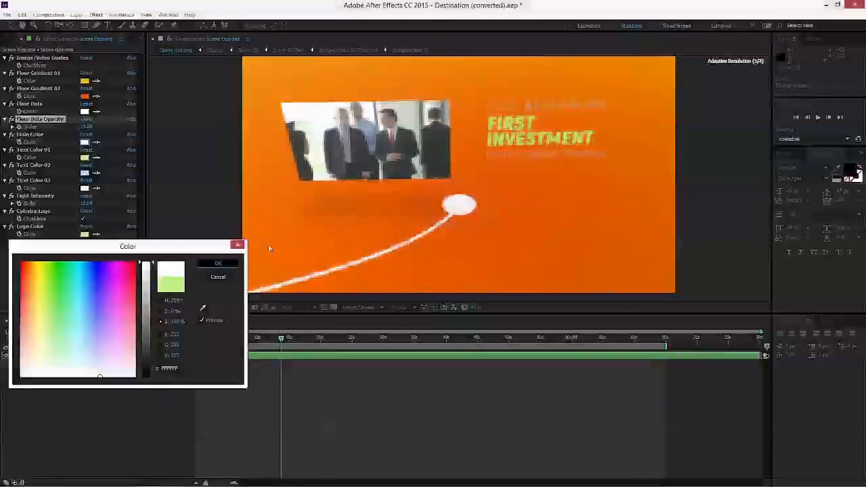
pyautogui.moveTo(279, 341)
pyautogui.mouseDown()
pyautogui.moveTo(260, 340)
pyautogui.moveTo(278, 338)
pyautogui.mouseUp()
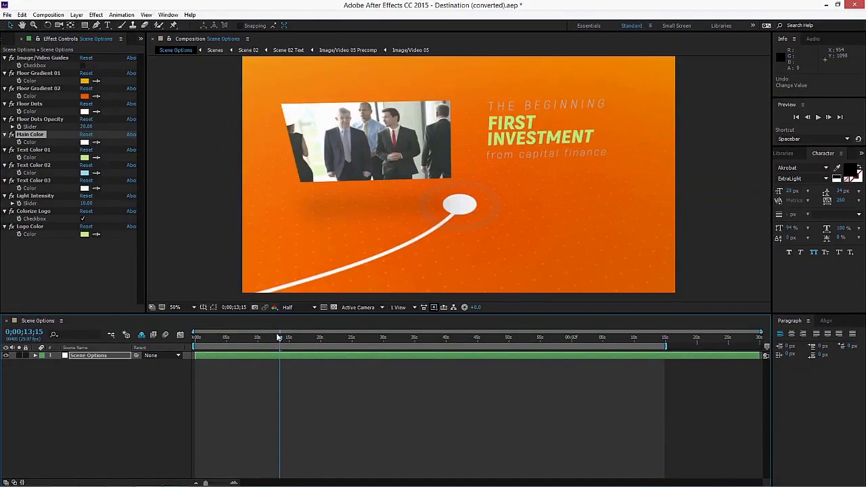
# Set Text Color 01 to white FFFFFF.
pyautogui.click(35, 149)
pyautogui.click(85, 157)
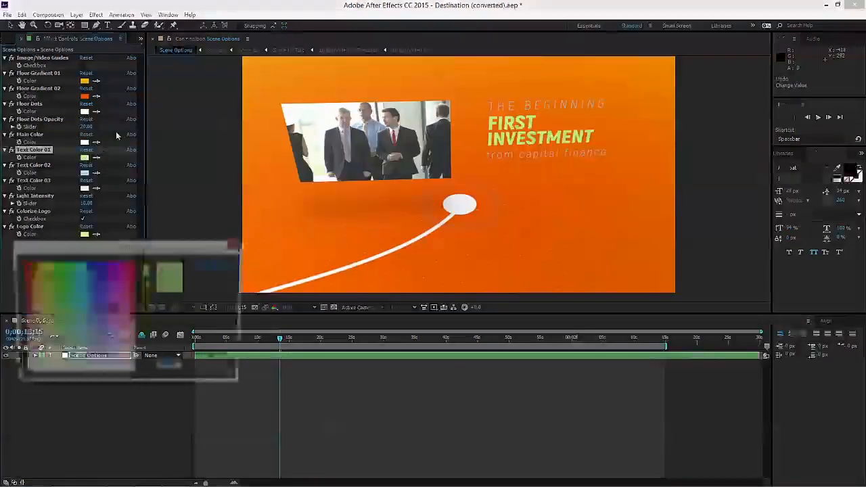
pyautogui.moveTo(108, 322); pyautogui.dragTo(103, 410)
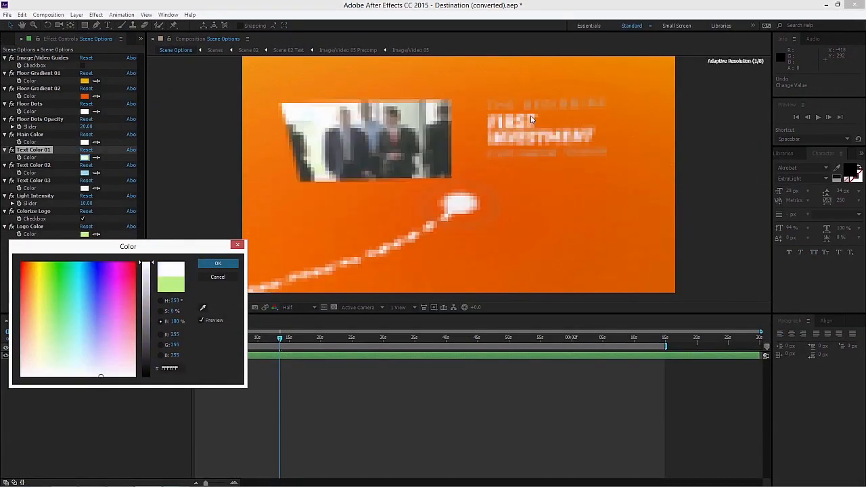
pyautogui.click(212, 262)
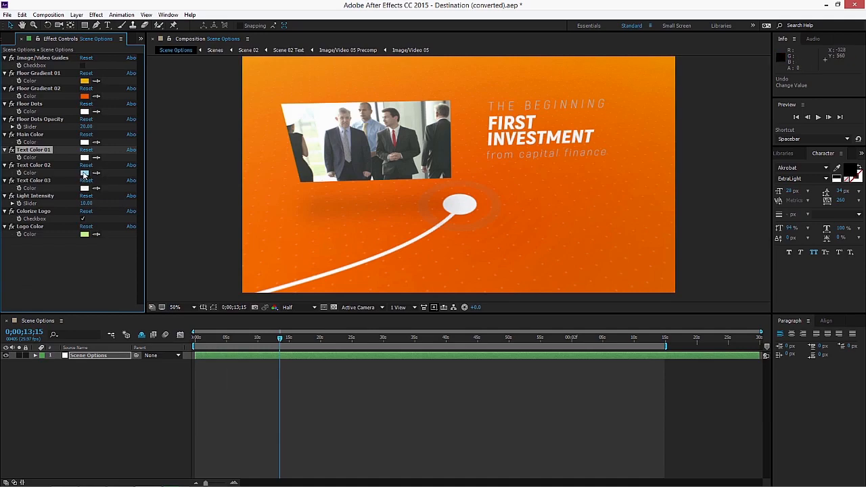
# Set Text Color 02 to black 000000.
pyautogui.click(84, 173)
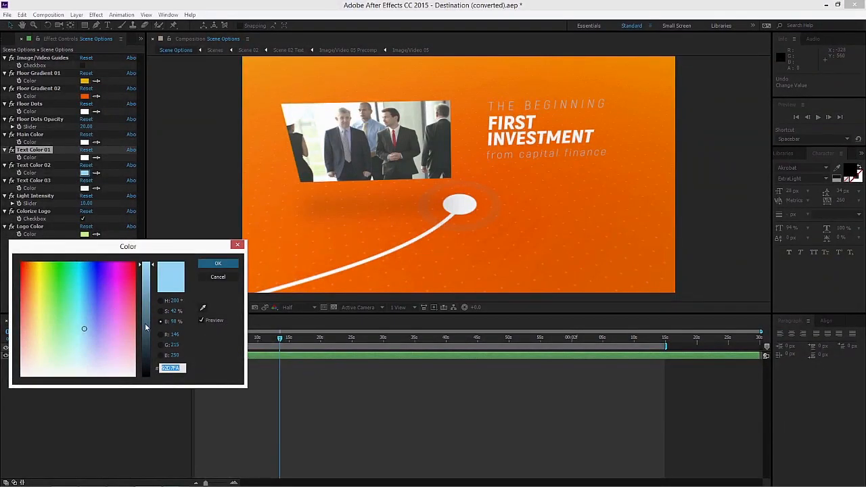
pyautogui.moveTo(145, 327); pyautogui.dragTo(146, 408)
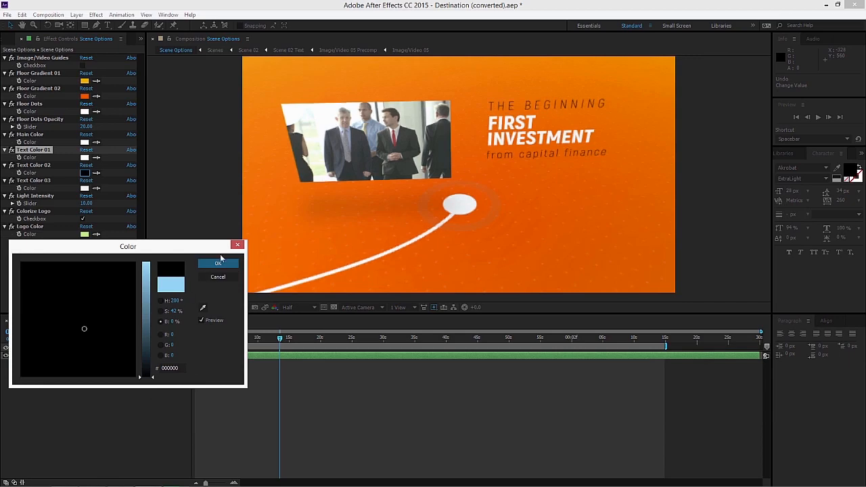
pyautogui.click(219, 262)
# At 0;00;33;25, try dark gray 1E1E1E as Text Color 03, cancel it, and move the current time to 0;00;19;12.
pyautogui.moveTo(280, 337); pyautogui.dragTo(407, 344)
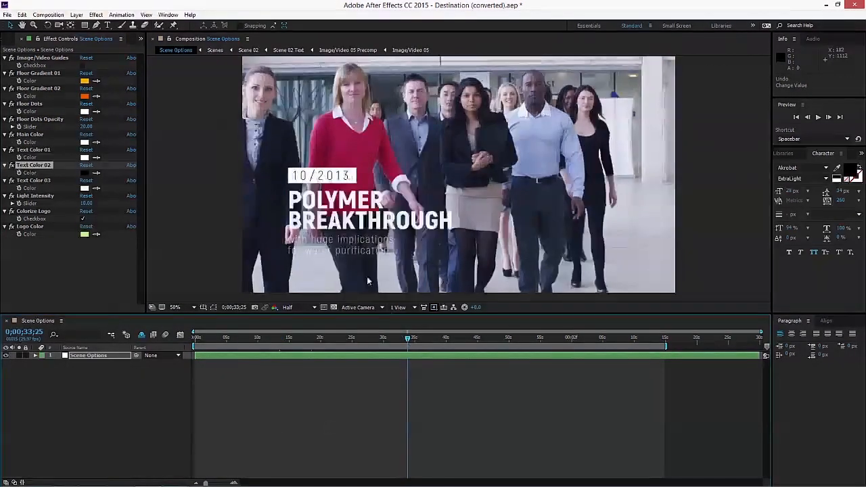
pyautogui.click(85, 189)
pyautogui.moveTo(138, 404); pyautogui.dragTo(141, 376)
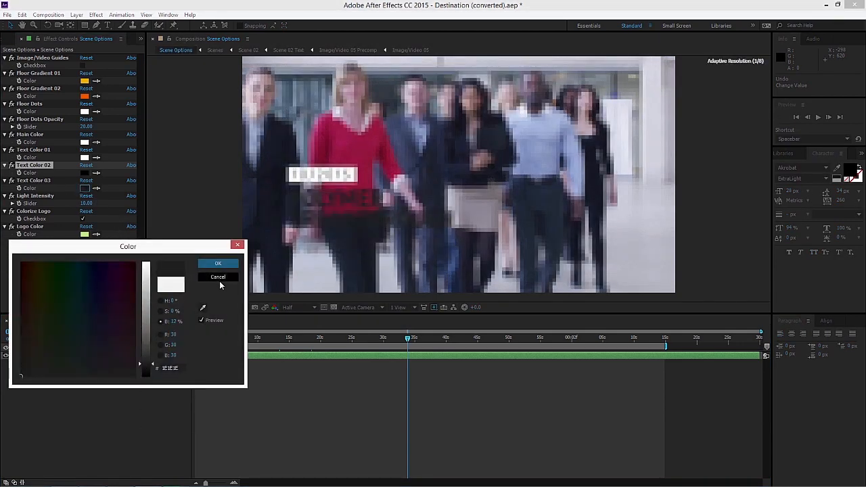
pyautogui.click(221, 278)
pyautogui.click(318, 337)
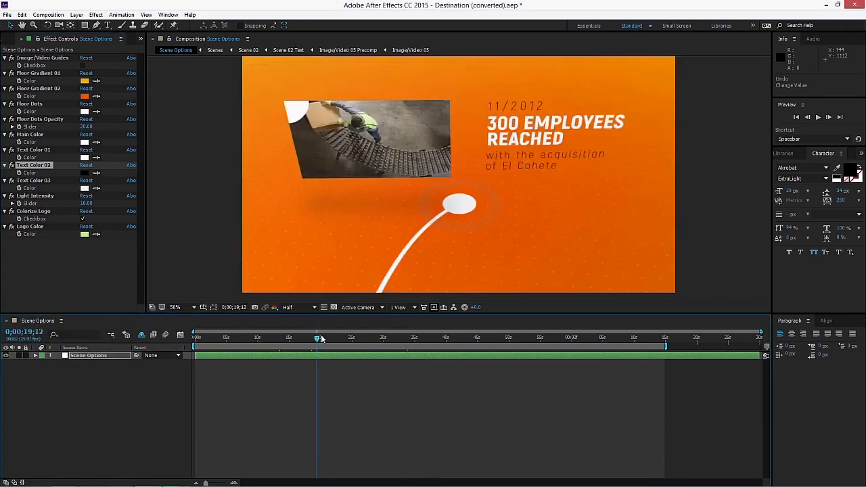
# Move the current time to 0;00;15;15 and set Floor Gradient 02 to a dark blue, about 040F60.
pyautogui.moveTo(300, 336)
pyautogui.mouseDown()
pyautogui.moveTo(273, 338)
pyautogui.moveTo(291, 347)
pyautogui.mouseUp()
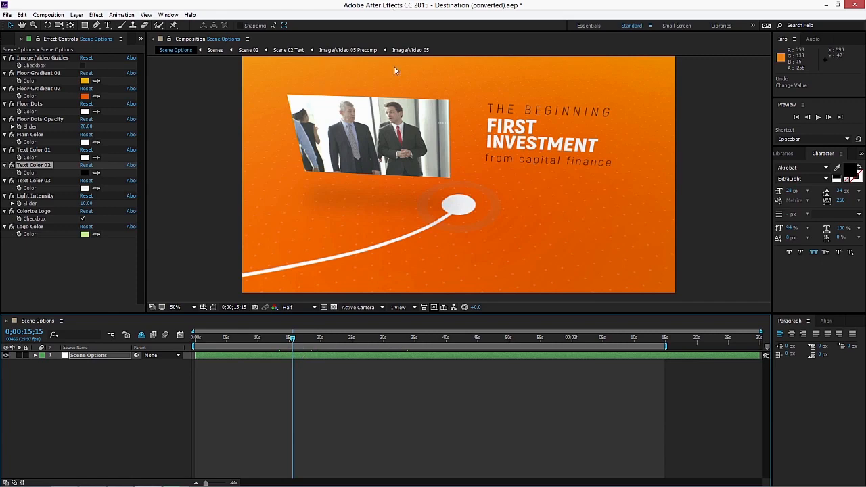
pyautogui.click(85, 96)
pyautogui.moveTo(142, 298); pyautogui.dragTo(147, 330)
pyautogui.click(103, 275)
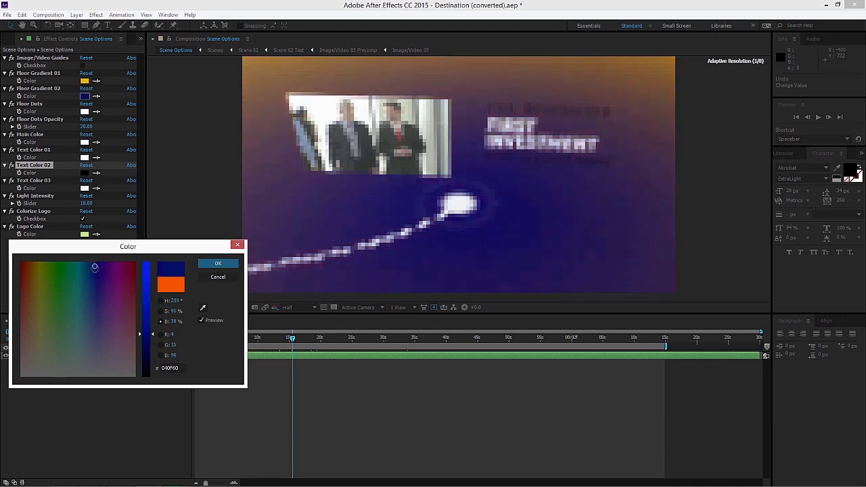
pyautogui.click(218, 263)
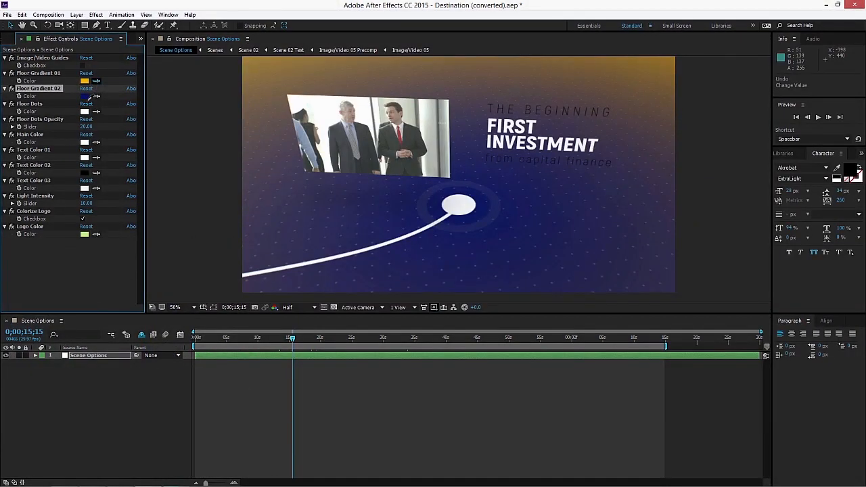
# Sample Floor Gradient 02's dark blue for Floor Gradient 01 and raise its brightness to 100%, giving bright blue 102CFF.
pyautogui.click(85, 81)
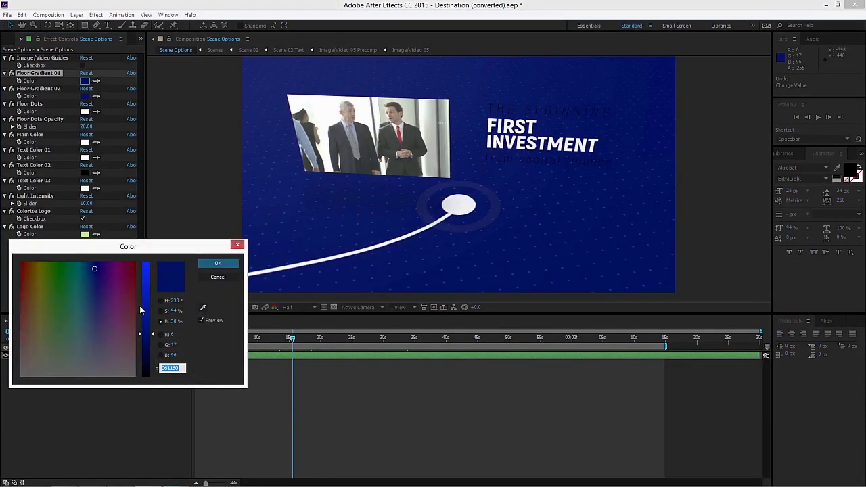
pyautogui.moveTo(143, 311); pyautogui.dragTo(146, 263)
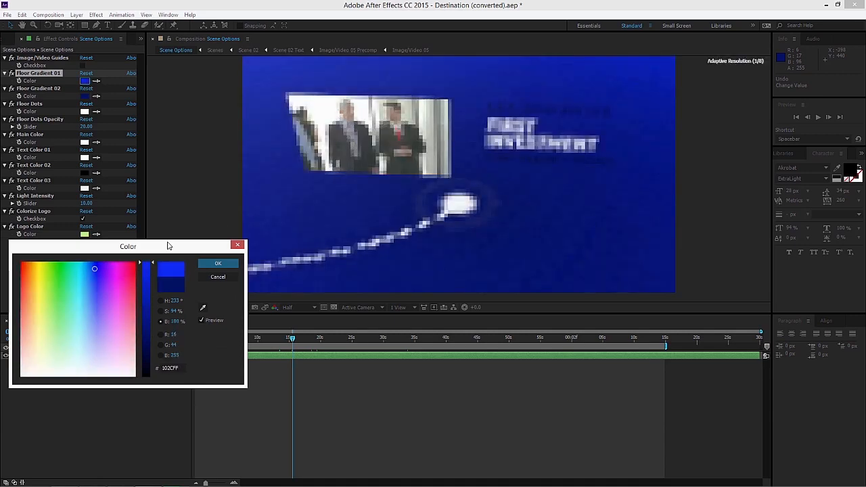
pyautogui.click(230, 262)
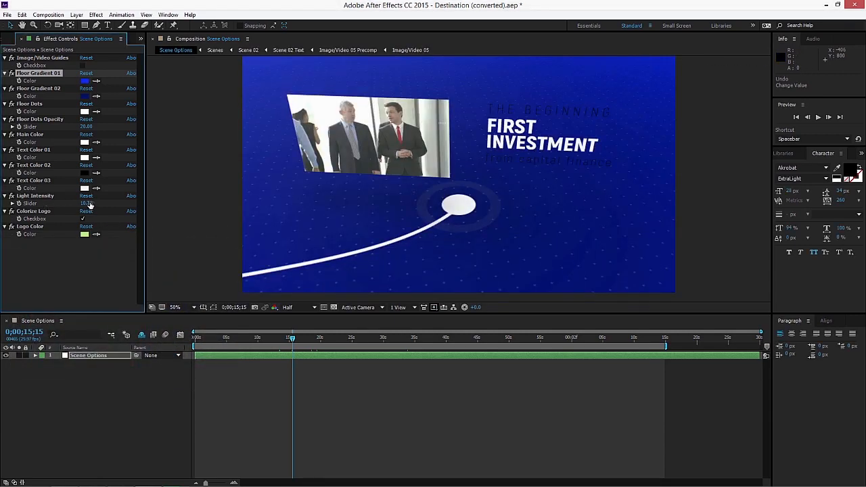
# Set the Light Intensity to 58.
pyautogui.moveTo(86, 203); pyautogui.dragTo(105, 210)
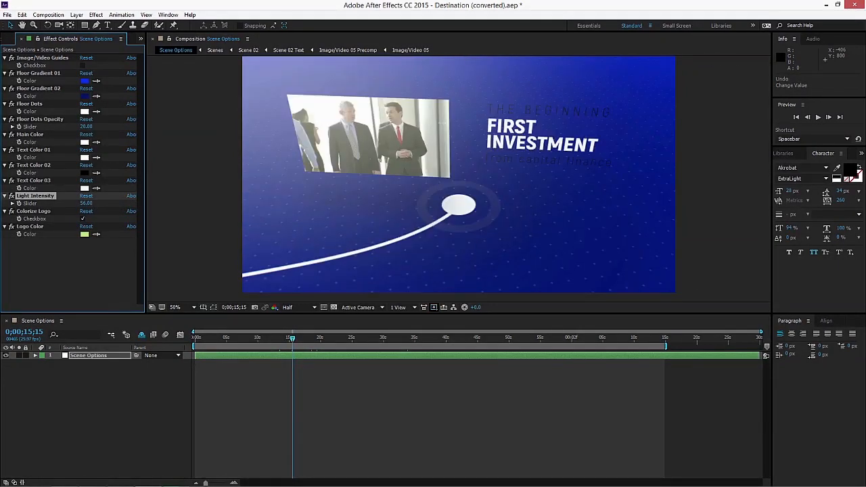
pyautogui.click(30, 72)
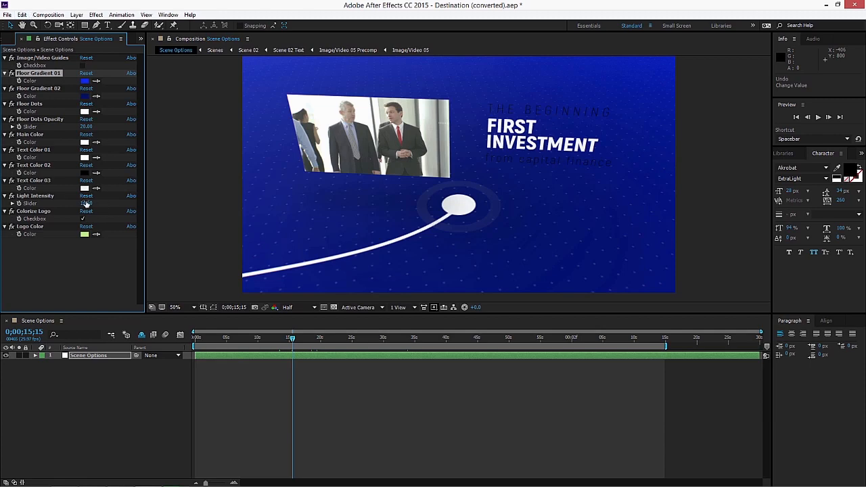
pyautogui.moveTo(86, 203); pyautogui.dragTo(88, 203)
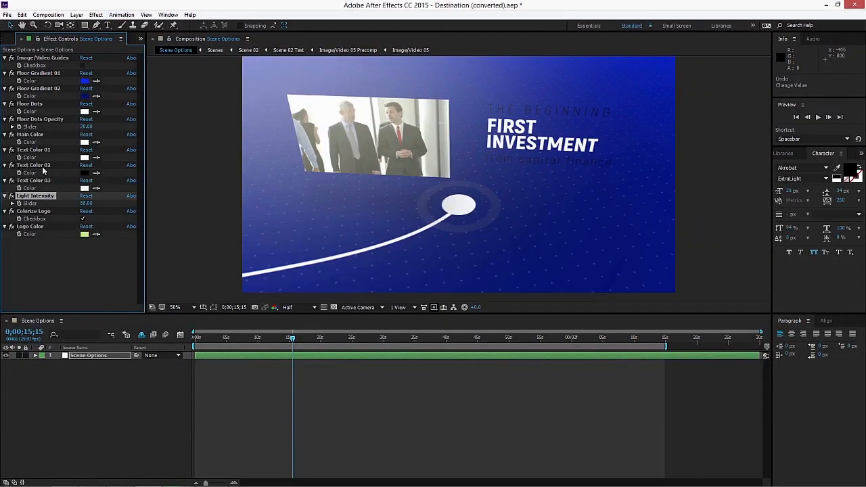
# Set Text Color 02 to light gray A8A8A8.
pyautogui.click(84, 173)
pyautogui.moveTo(144, 306); pyautogui.dragTo(151, 295)
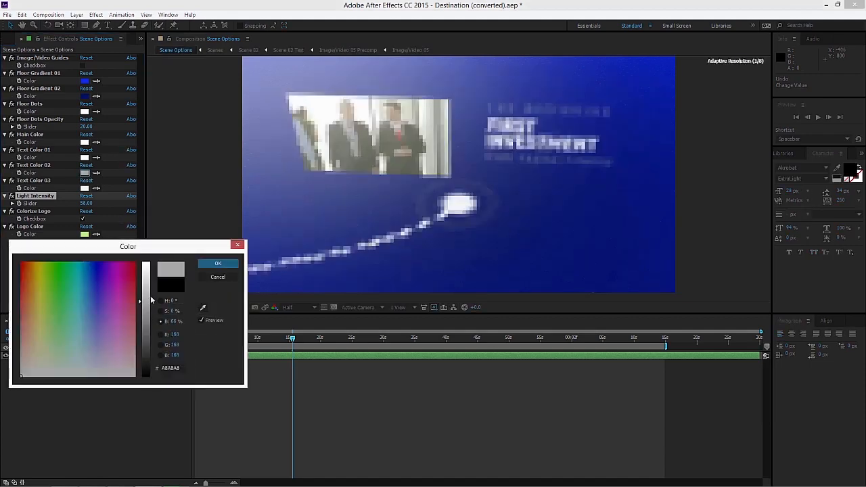
pyautogui.click(207, 264)
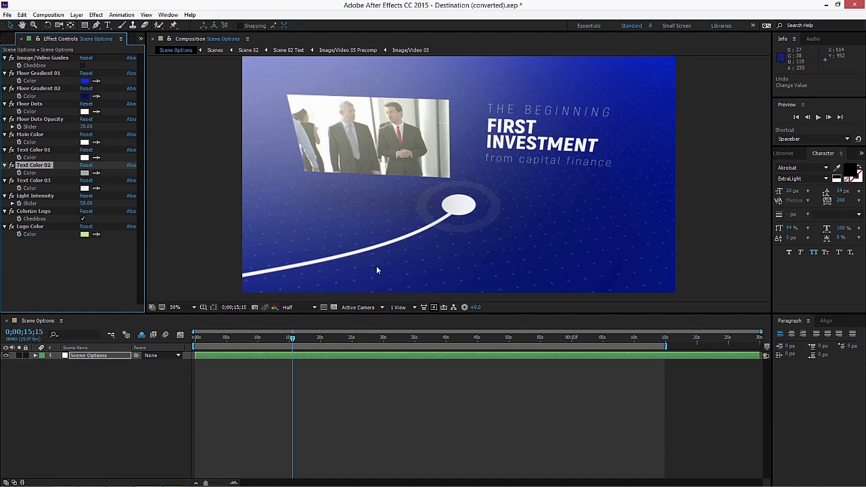
# At 0;01;12;19, turn Colorize Logo off and back on to compare the logo with its original color.
pyautogui.click(83, 219)
pyautogui.moveTo(651, 342)
pyautogui.mouseDown()
pyautogui.moveTo(624, 346)
pyautogui.moveTo(650, 341)
pyautogui.mouseUp()
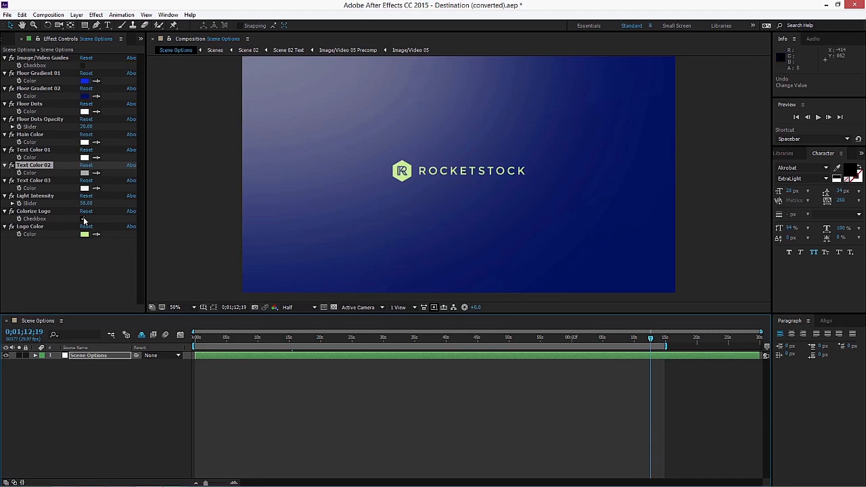
pyautogui.click(83, 219)
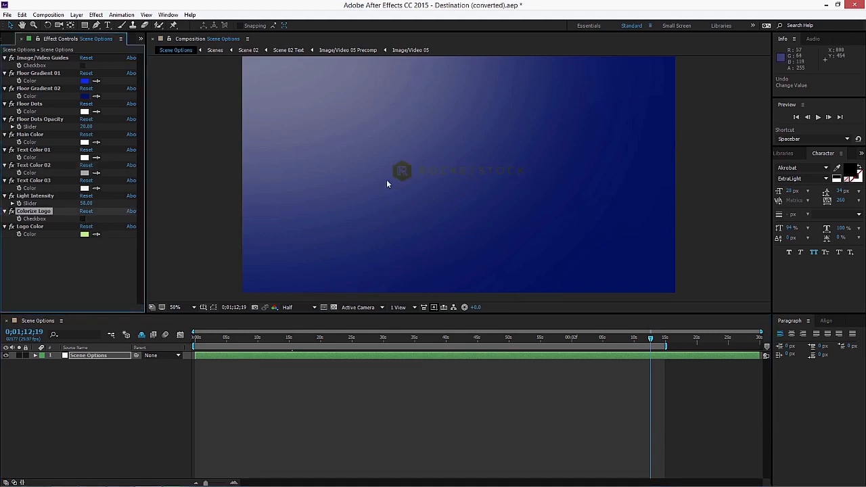
pyautogui.click(84, 219)
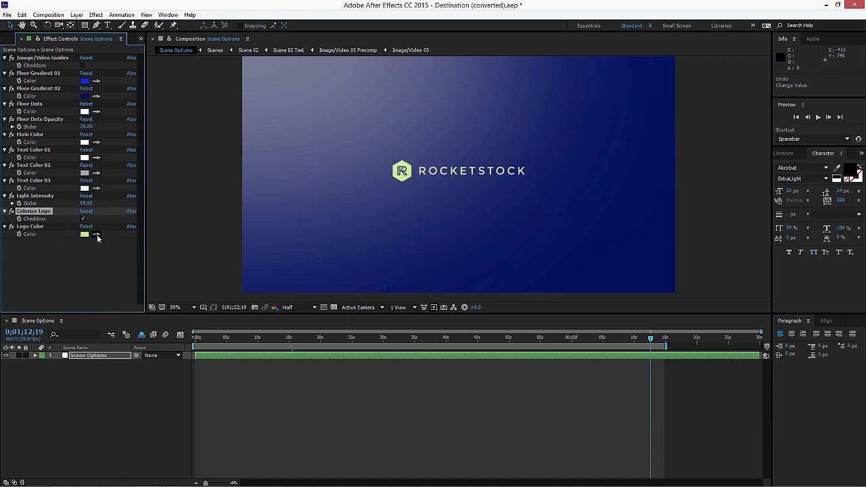
# Sample Text Color 02's gray as the Logo Color and move the current time to 0;00;13;24.
pyautogui.click(97, 235)
pyautogui.click(85, 172)
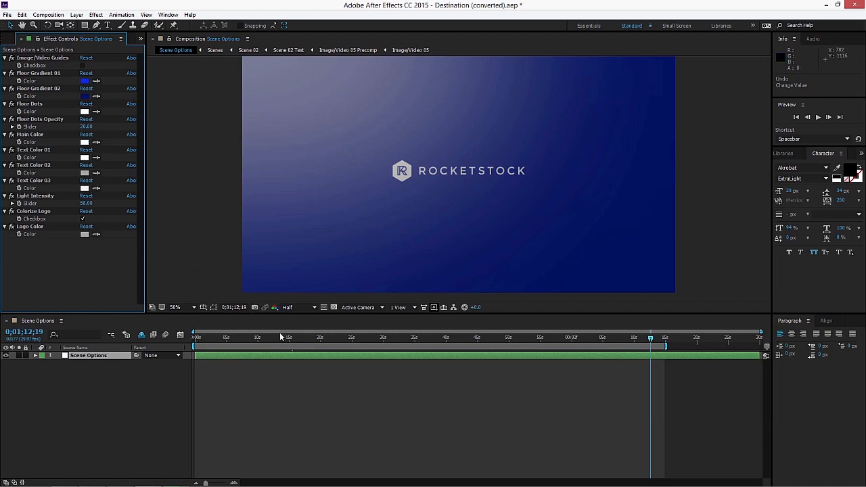
pyautogui.moveTo(281, 337)
pyautogui.mouseDown()
pyautogui.moveTo(242, 339)
pyautogui.moveTo(284, 345)
pyautogui.mouseUp()
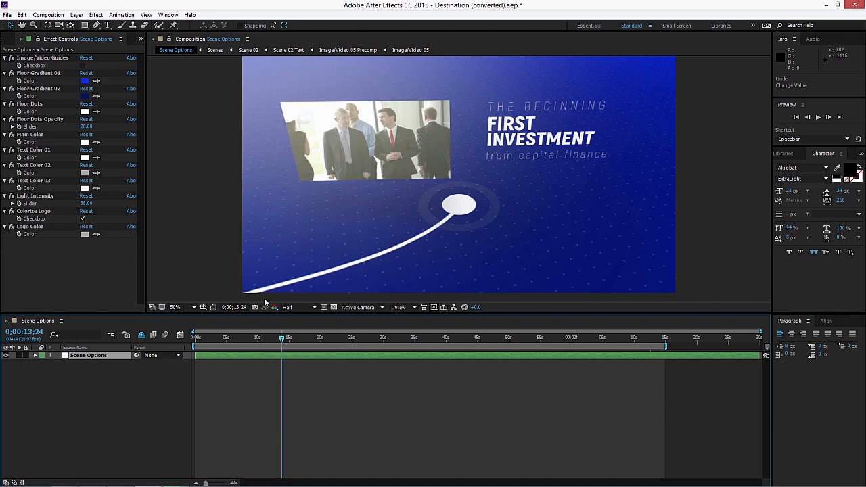
# Open the Scenes composition from the project's 05 Add Scenes folder.
pyautogui.click(10, 39)
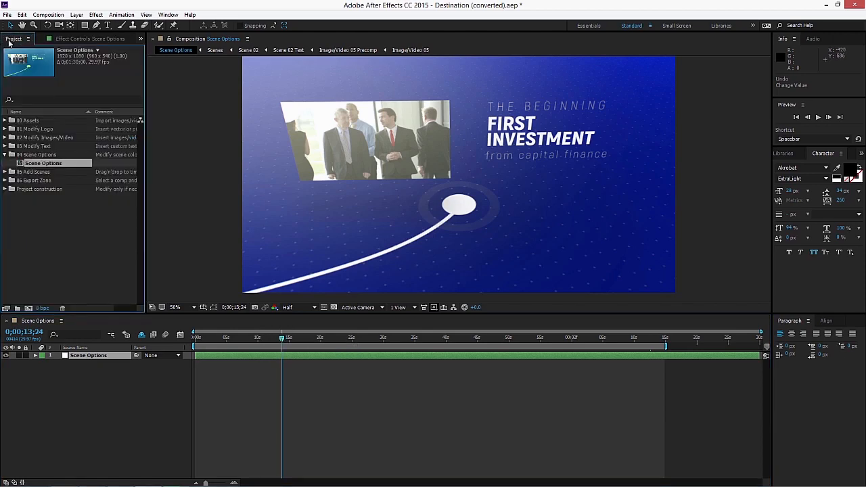
pyautogui.doubleClick(43, 173)
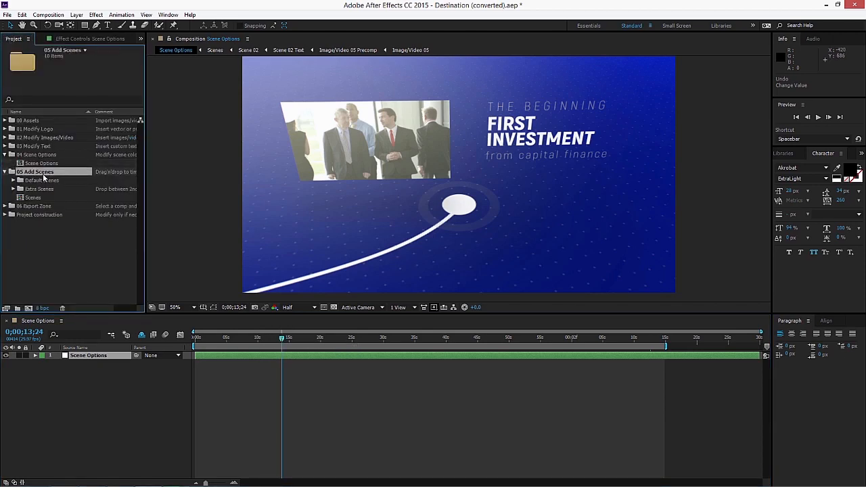
pyautogui.click(33, 198)
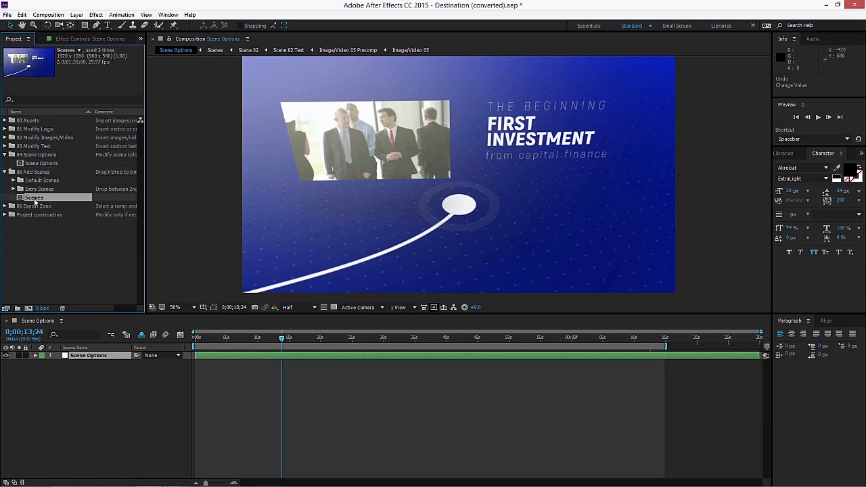
pyautogui.doubleClick(41, 198)
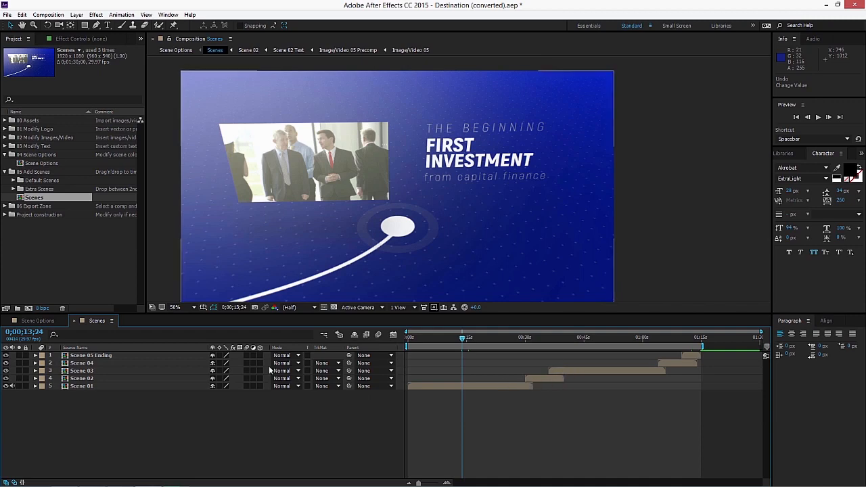
# Open Scene 06 from the Extra Scenes folder and preview its layout at 0;00;03;18.
pyautogui.doubleClick(42, 189)
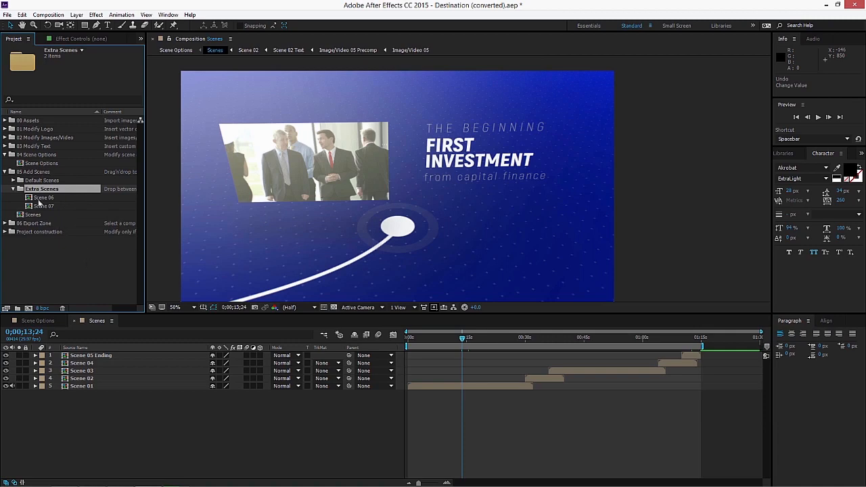
pyautogui.click(42, 201)
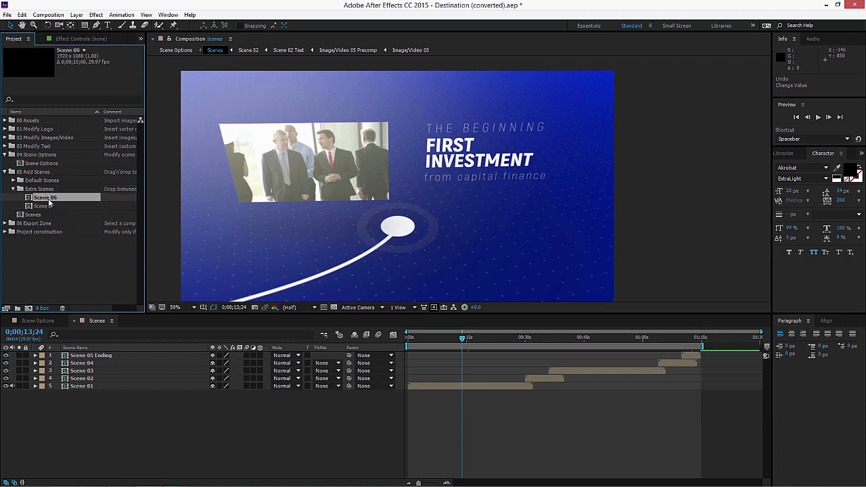
pyautogui.doubleClick(49, 200)
pyautogui.click(502, 339)
pyautogui.moveTo(502, 339); pyautogui.dragTo(535, 342)
# Open the extra composition Scene 07 and preview its layout at 0;00;03;28.
pyautogui.doubleClick(44, 207)
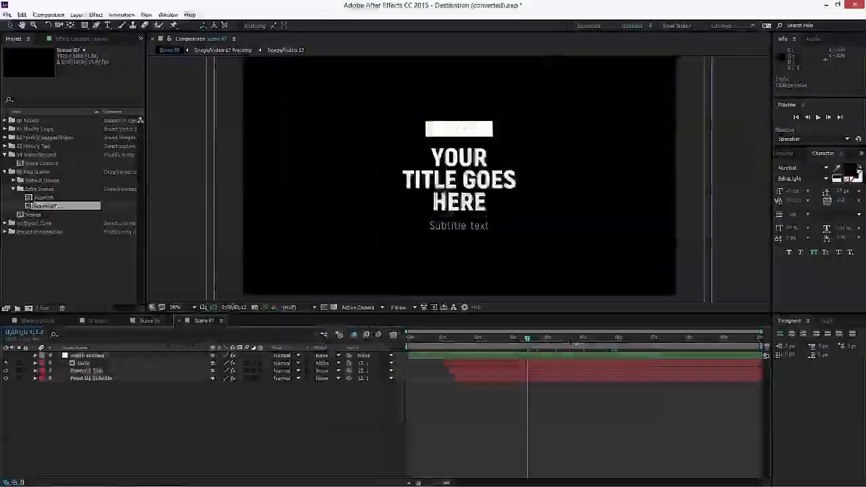
pyautogui.click(528, 344)
pyautogui.moveTo(527, 345); pyautogui.dragTo(546, 344)
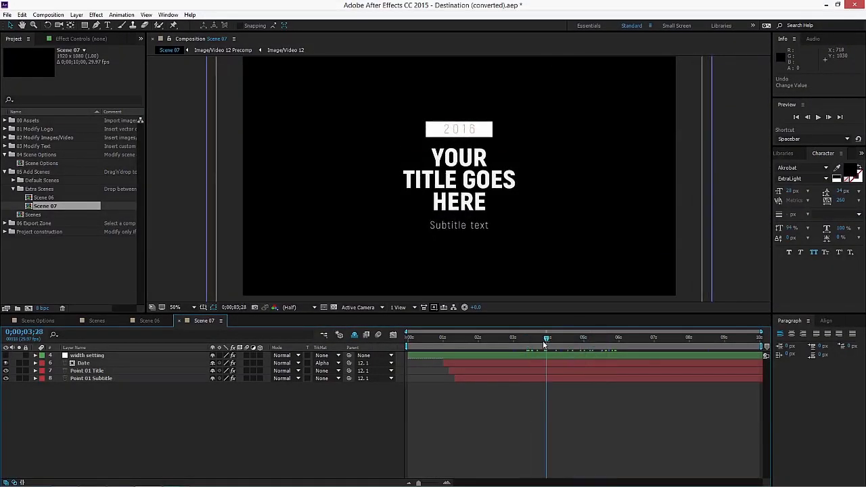
# Expand Extra Images/Video inside 02 Modify Images/Video, and turn on Image/Video Guides in the Scene Options effects.
pyautogui.doubleClick(49, 139)
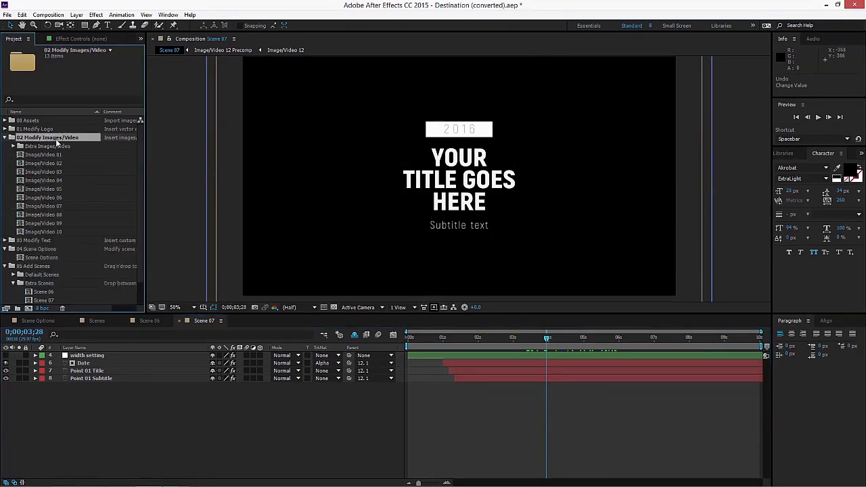
pyautogui.doubleClick(43, 145)
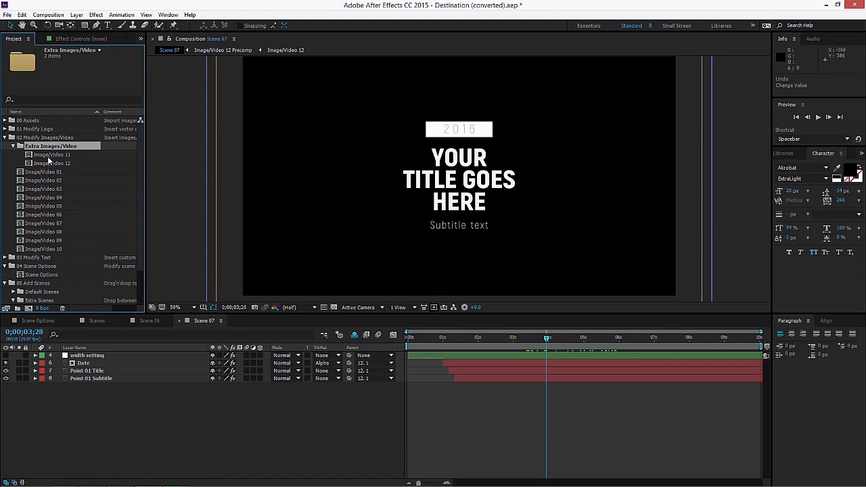
pyautogui.click(46, 322)
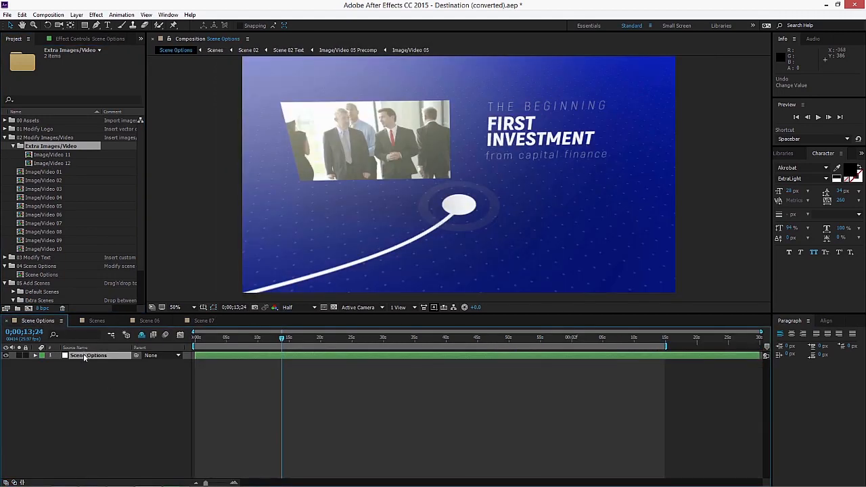
pyautogui.click(80, 38)
pyautogui.click(82, 65)
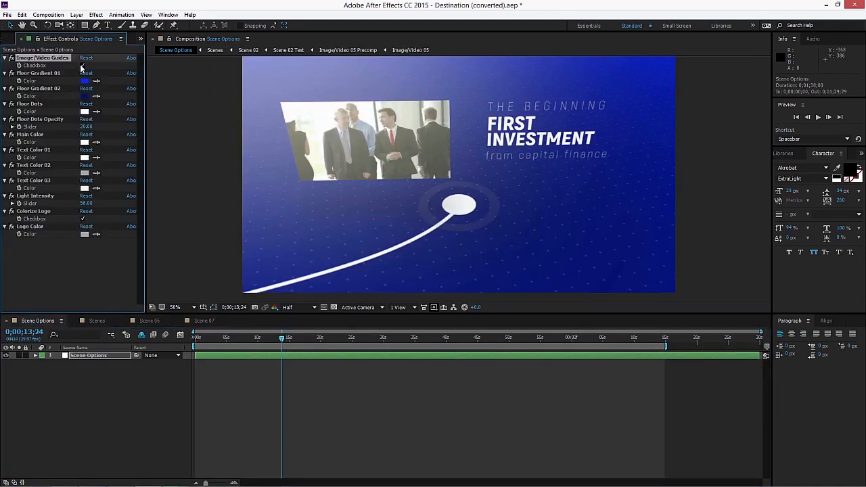
# Locate the Extra Scenes in the project and check the placeholder guide numbers in Scene 06 and Scene 07.
pyautogui.click(11, 39)
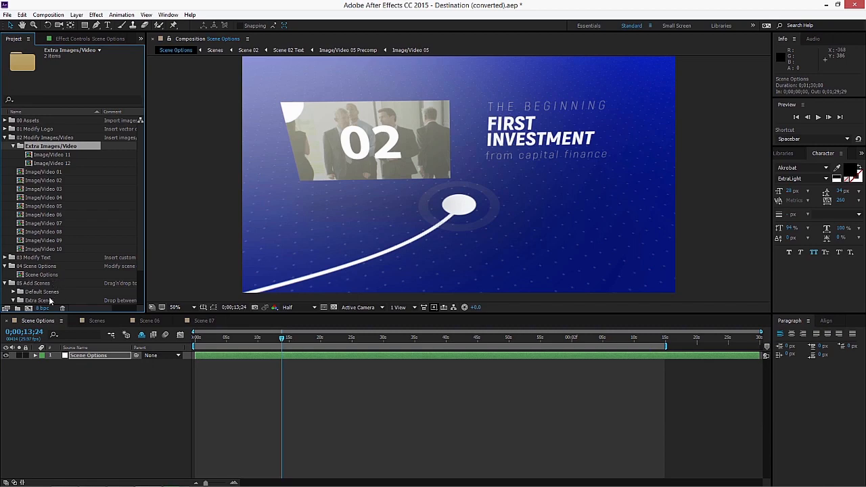
pyautogui.click(50, 301)
pyautogui.scroll(-2, 116, 280)
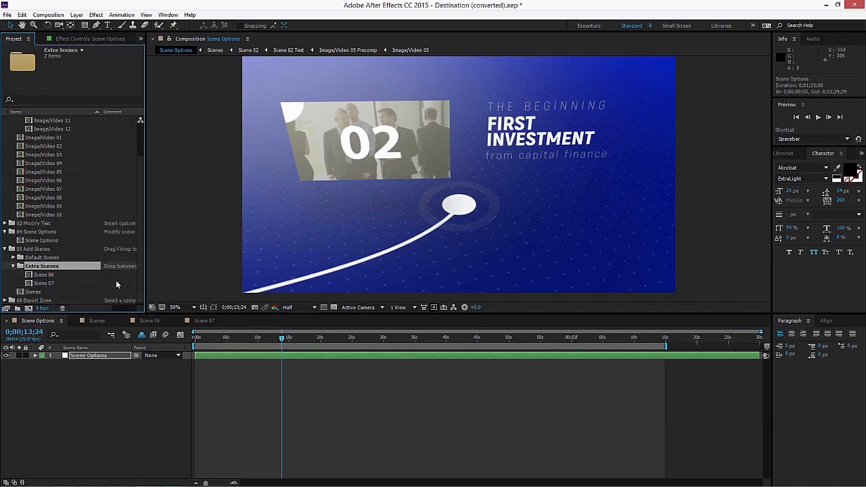
pyautogui.click(151, 321)
pyautogui.click(204, 321)
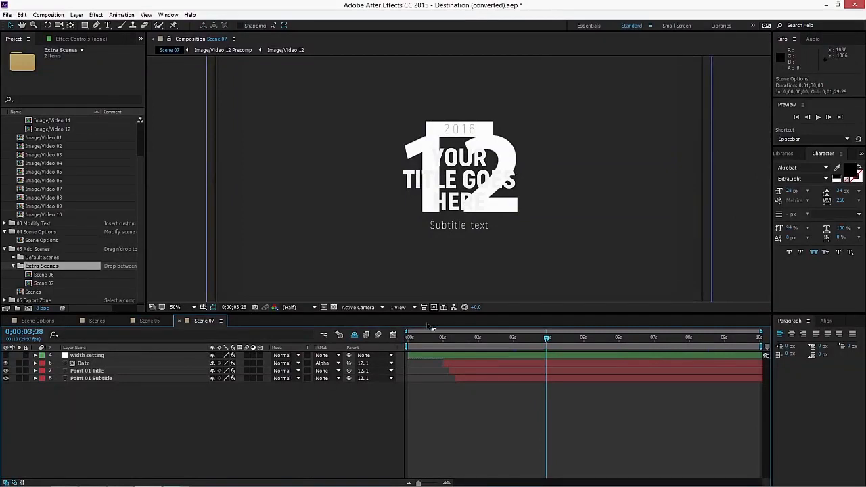
# Close the Scene 07 and Scene 06 compositions, then collapse the Extra Scenes folder and select the Scenes composition.
pyautogui.click(180, 321)
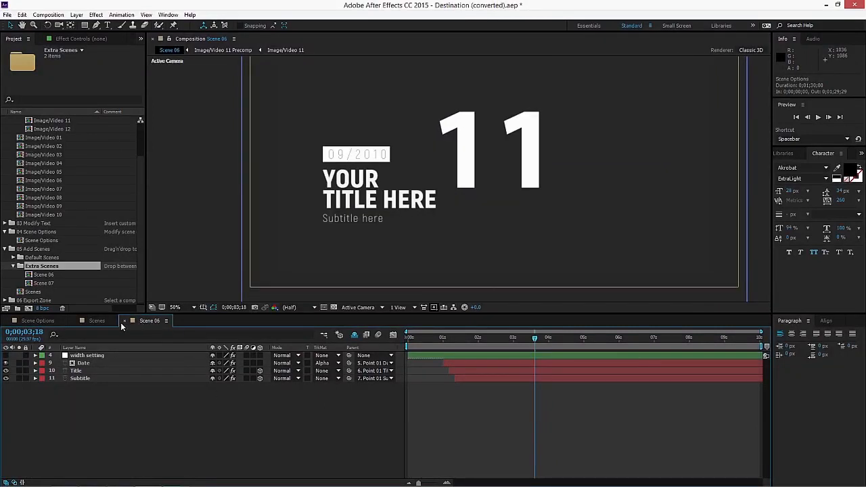
pyautogui.click(123, 320)
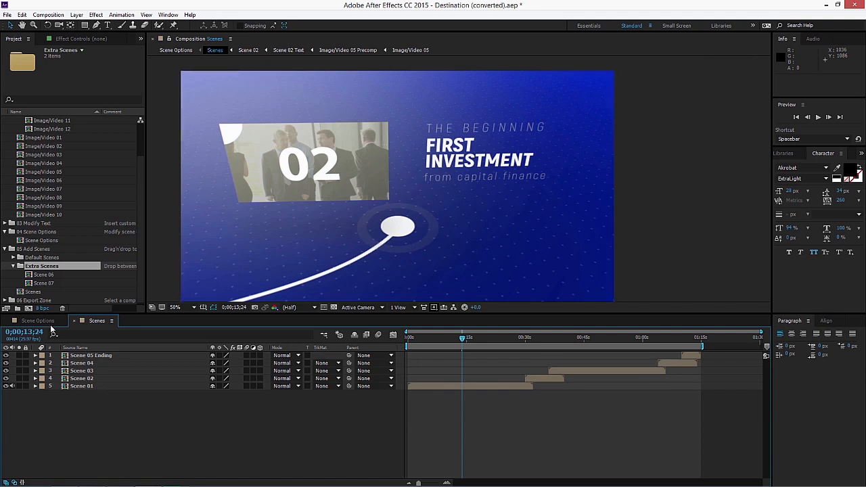
pyautogui.click(20, 268)
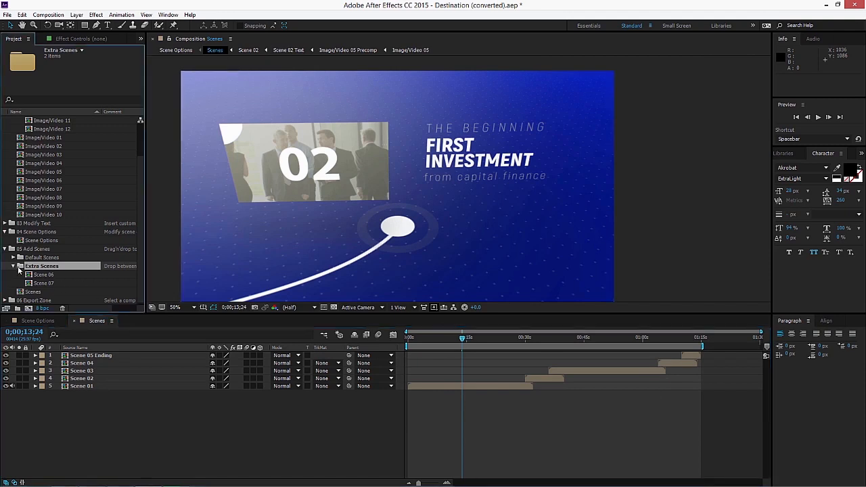
pyautogui.click(14, 266)
pyautogui.click(34, 284)
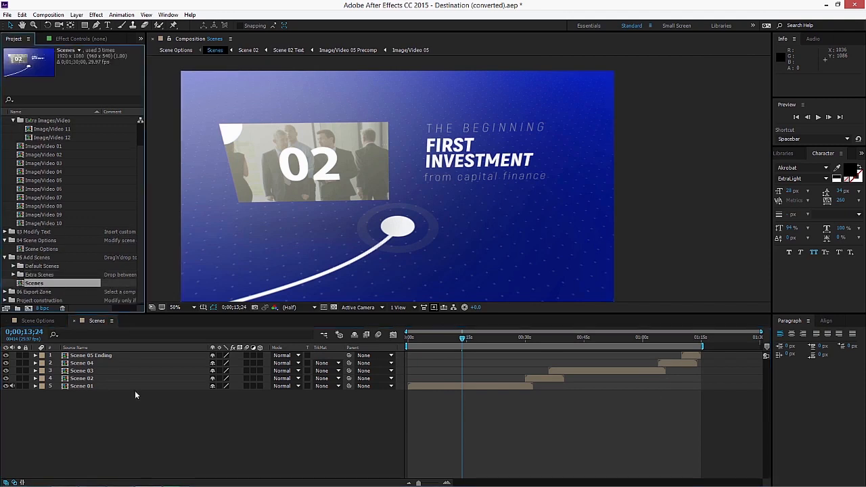
# Move Scene 02 beyond the last scene on the Scenes timeline and insert Scene 06 from Extra Scenes near Scene 01's end, at about 0;00;29;08.
pyautogui.moveTo(540, 377); pyautogui.dragTo(724, 388)
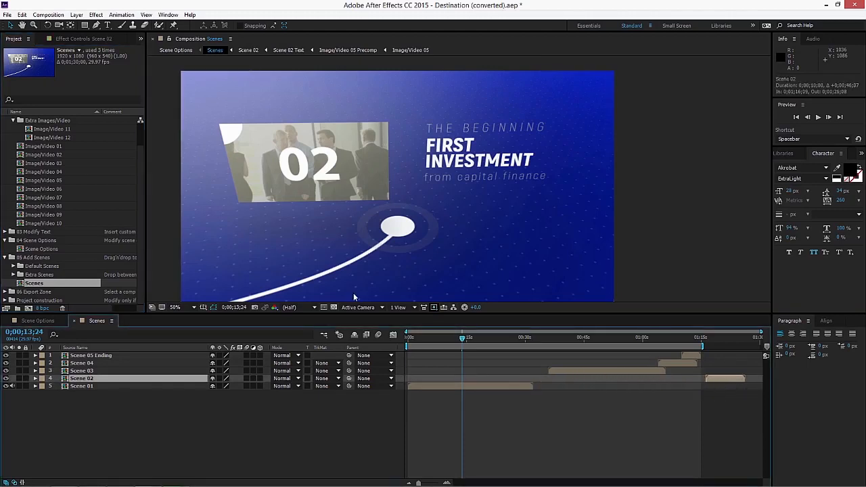
pyautogui.doubleClick(49, 274)
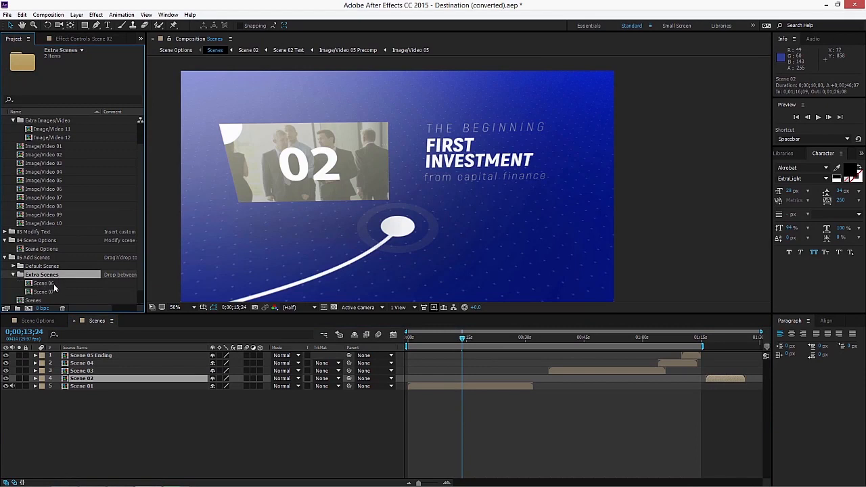
pyautogui.moveTo(53, 284); pyautogui.dragTo(540, 386)
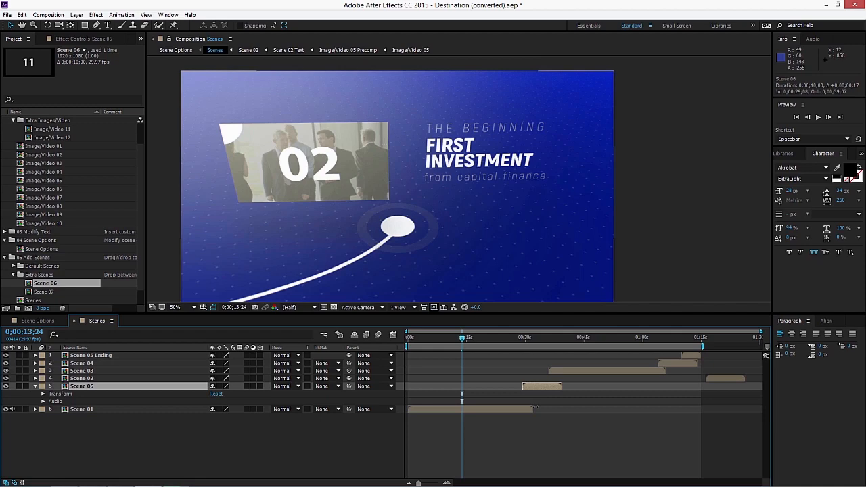
pyautogui.moveTo(484, 342)
pyautogui.mouseDown()
pyautogui.moveTo(528, 342)
pyautogui.moveTo(485, 346)
pyautogui.mouseUp()
# Collapse the Extra Images/Video, 02 Modify Images/Video, Extra Scenes and 05 Add Scenes folders in the project.
pyautogui.moveTo(138, 182); pyautogui.dragTo(139, 119)
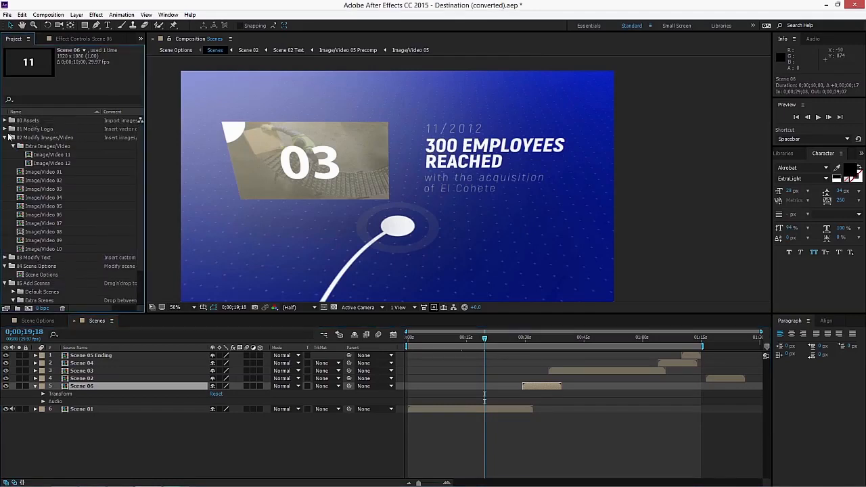
pyautogui.click(13, 146)
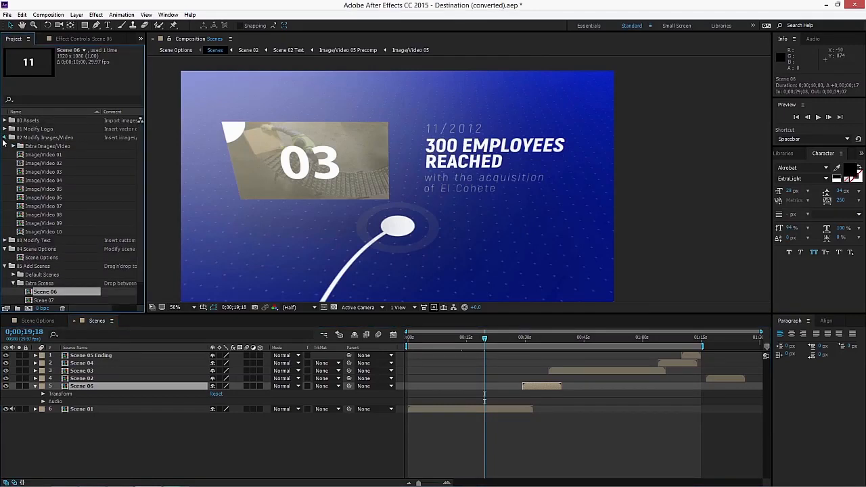
pyautogui.click(4, 138)
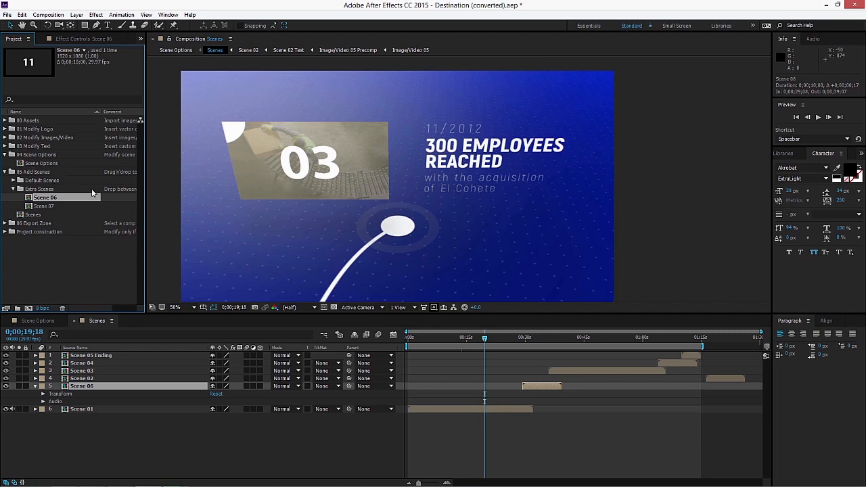
pyautogui.click(13, 188)
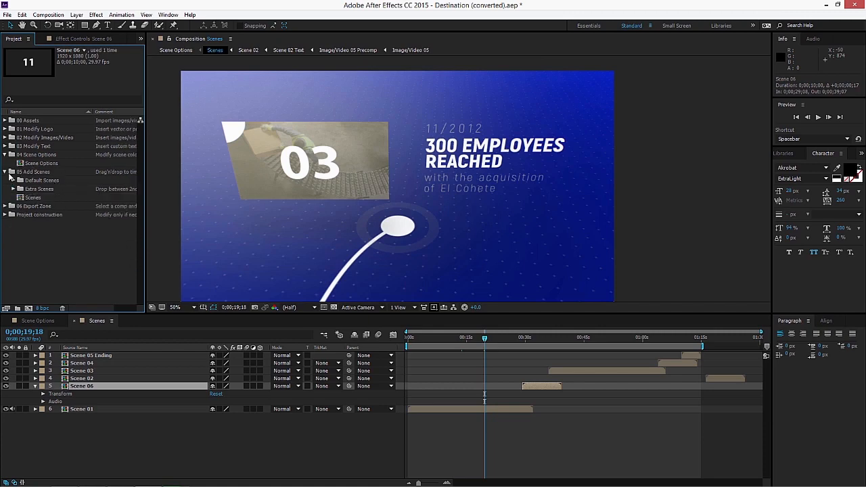
pyautogui.click(6, 172)
# Open the Destination_1920X1080 composition from 06 Export Zone and preview it at 0;00;11;06.
pyautogui.click(30, 182)
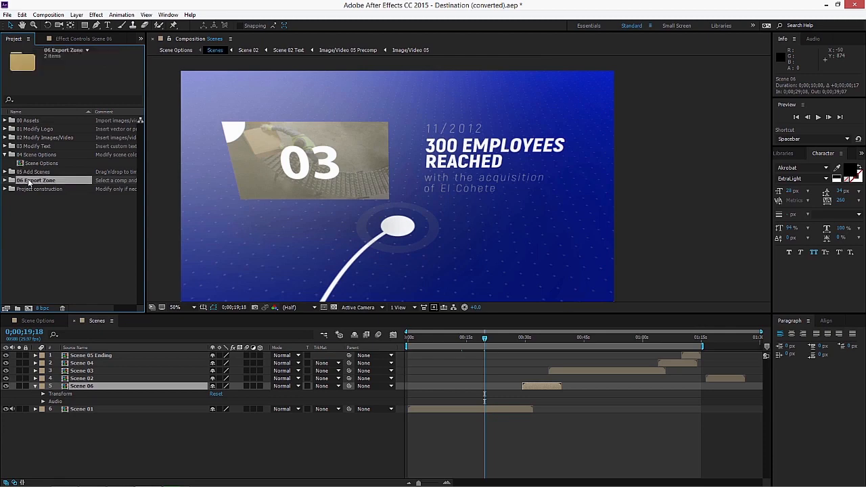
pyautogui.doubleClick(38, 181)
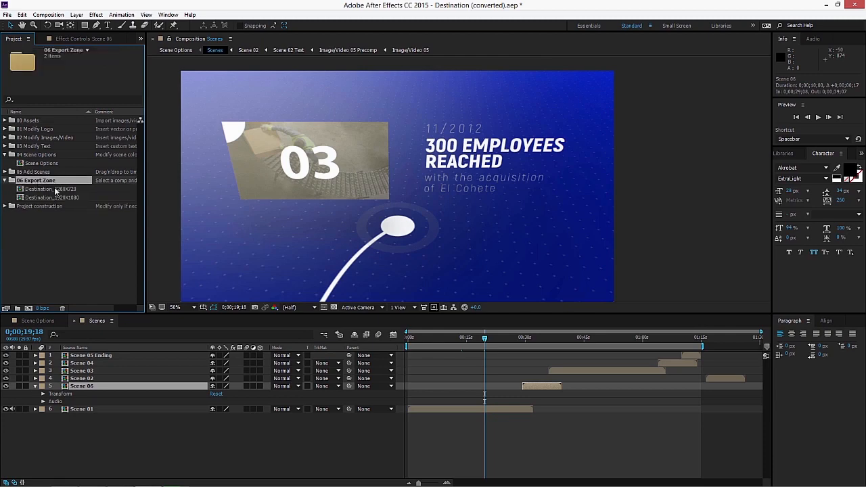
pyautogui.doubleClick(59, 198)
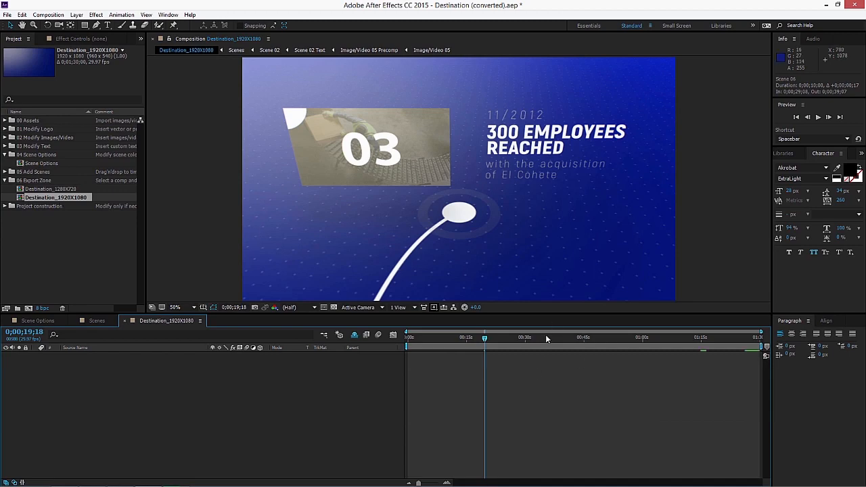
pyautogui.moveTo(545, 338); pyautogui.dragTo(452, 337)
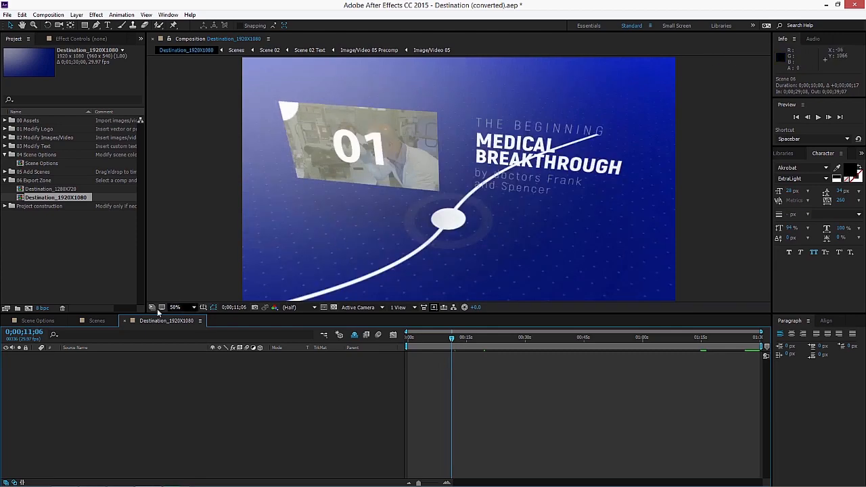
# Turn off Image/Video Guides in the Scene Options effects and return to the Destination_1920X1080 composition.
pyautogui.click(38, 321)
pyautogui.click(81, 356)
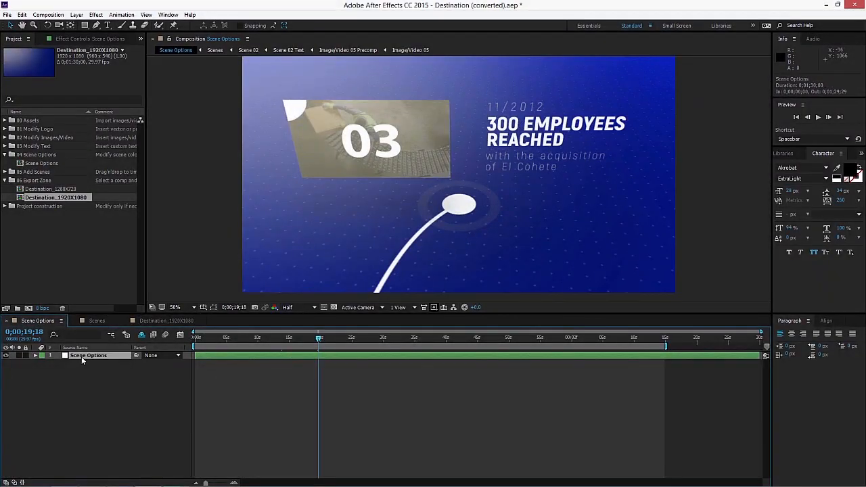
pyautogui.click(66, 38)
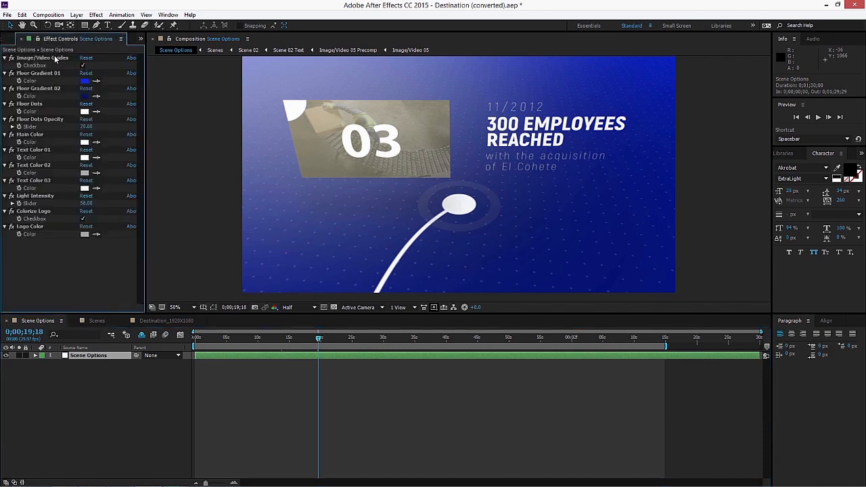
pyautogui.click(83, 66)
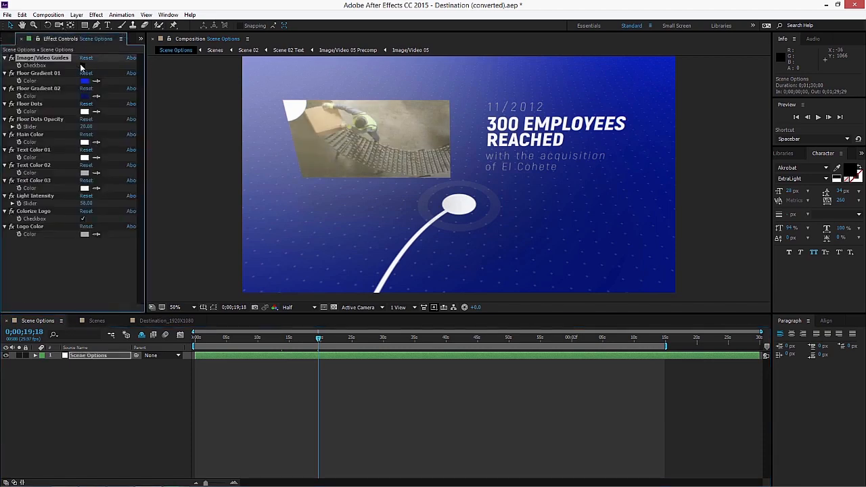
pyautogui.click(4, 39)
pyautogui.click(145, 322)
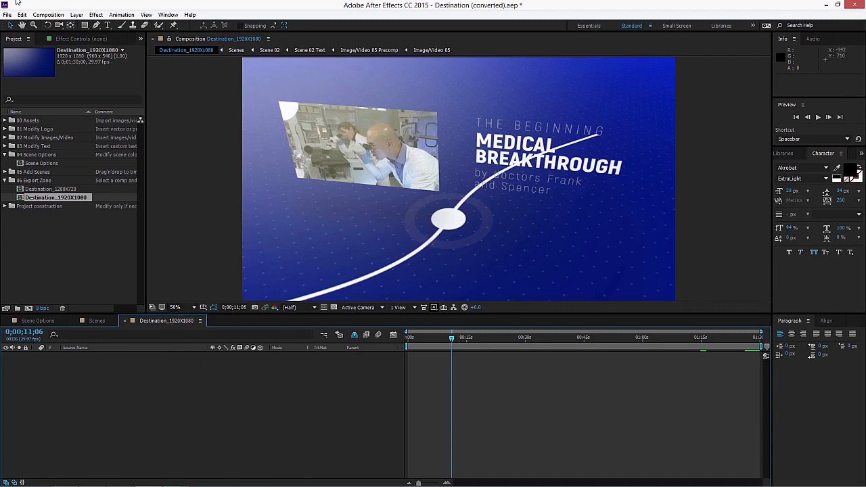
# Add Destination_1920X1080 to the render queue and set its output module format to QuickTime.
pyautogui.click(48, 15)
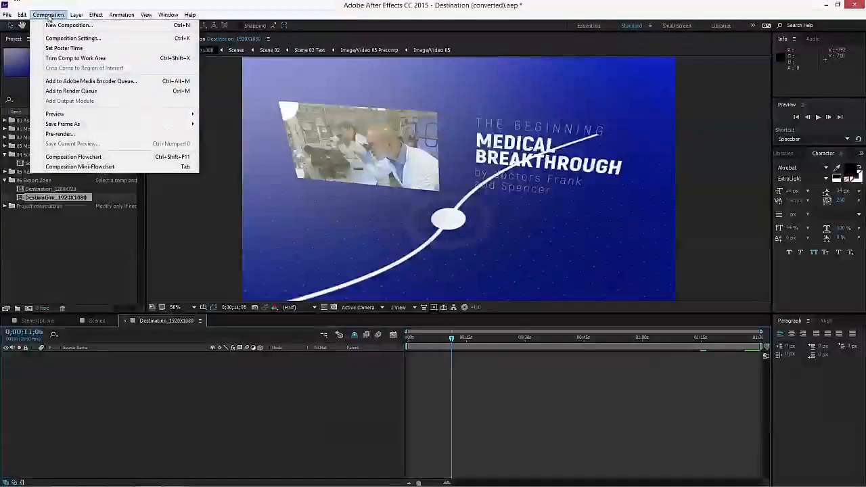
pyautogui.click(68, 92)
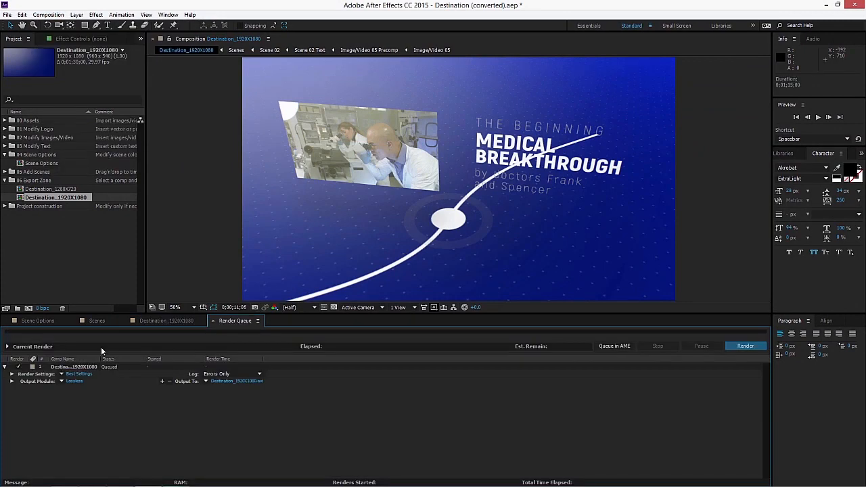
pyautogui.click(74, 381)
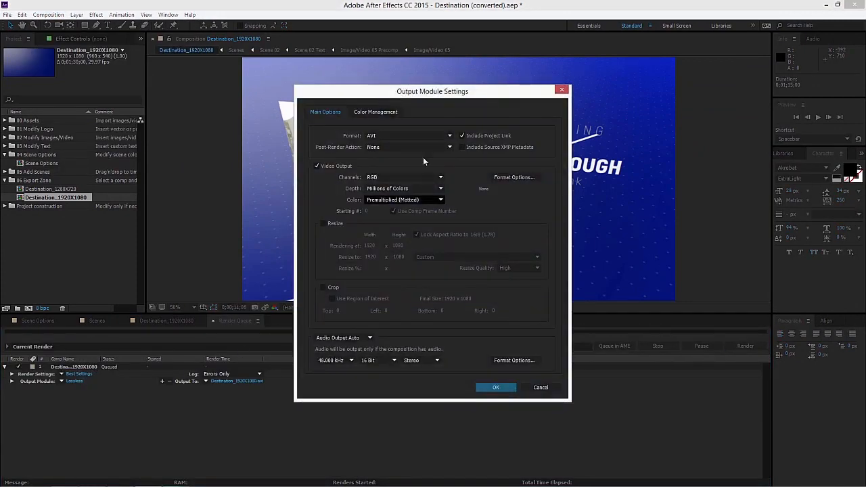
pyautogui.click(412, 137)
pyautogui.click(398, 236)
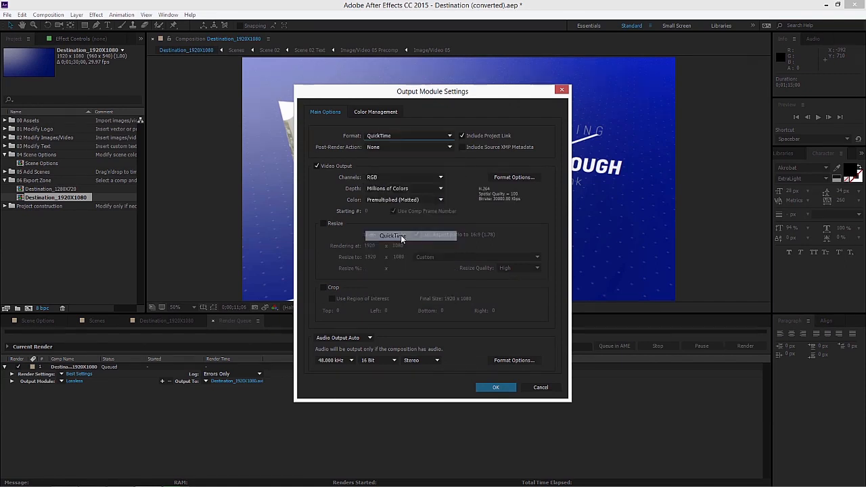
# Review and accept the QuickTime H.264 format options, then turn audio output off and apply the output module settings.
pyautogui.click(500, 176)
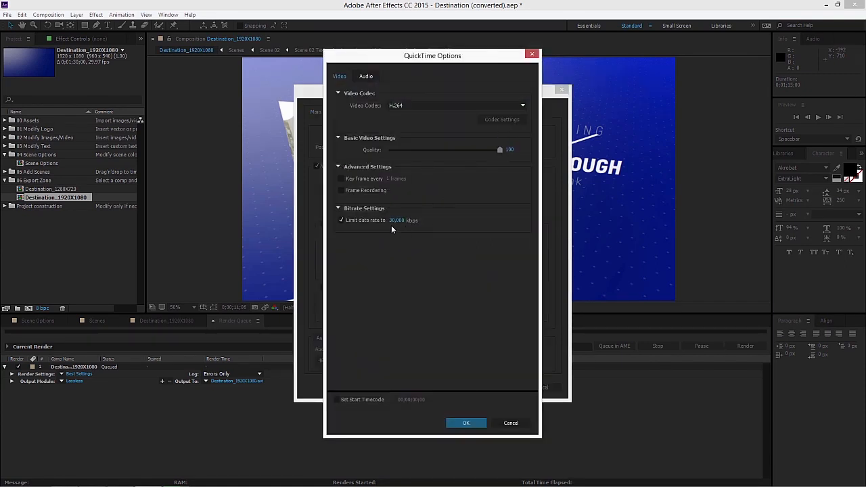
pyautogui.click(465, 423)
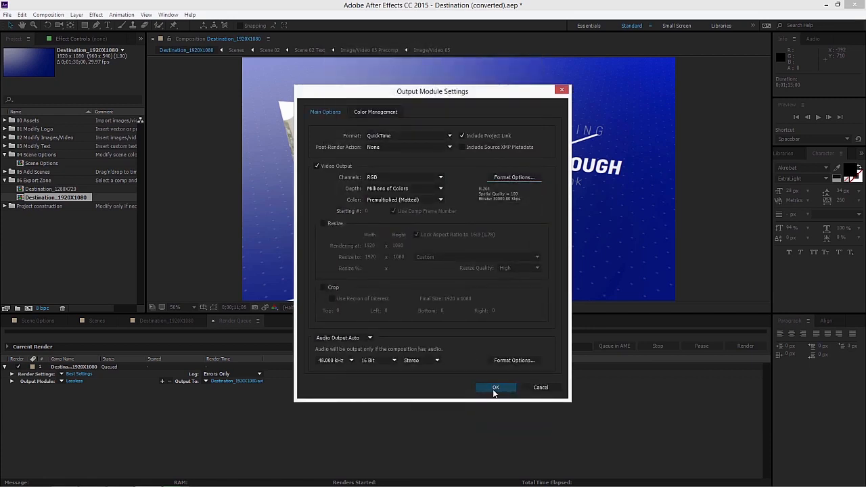
pyautogui.click(365, 338)
pyautogui.click(353, 362)
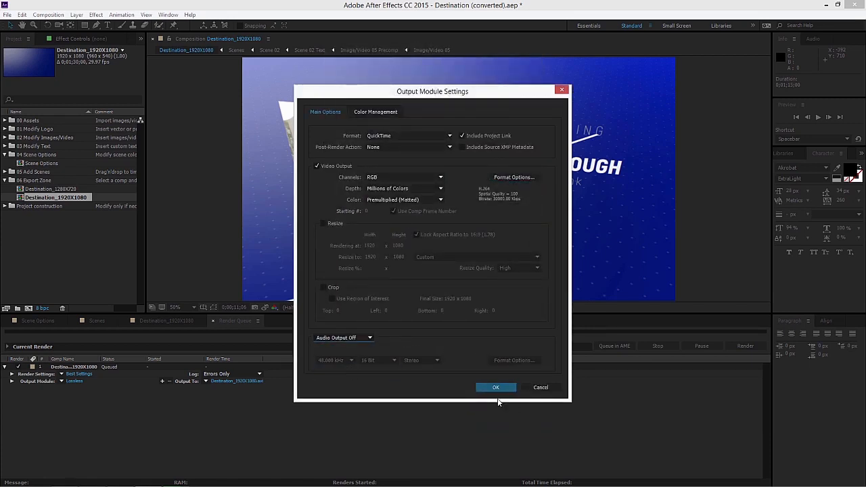
pyautogui.click(497, 387)
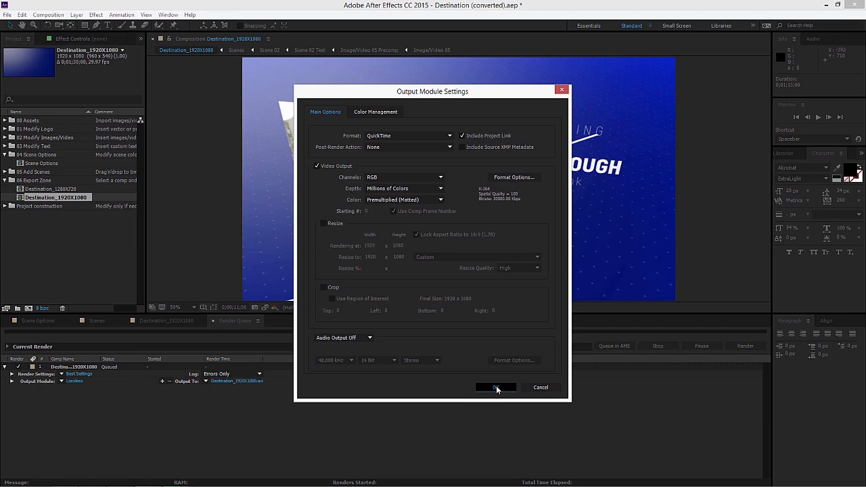
pyautogui.click(496, 388)
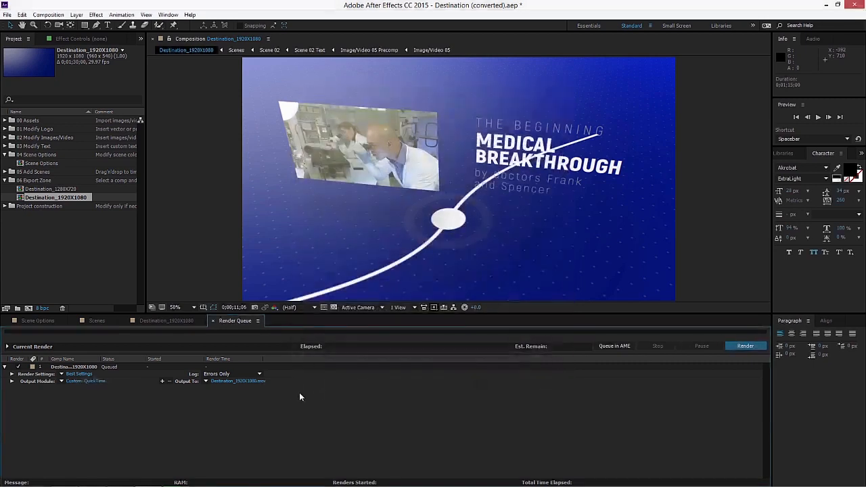
# Set the output file as Destination_1920X1080.mov and start rendering the queued composition.
pyautogui.click(226, 381)
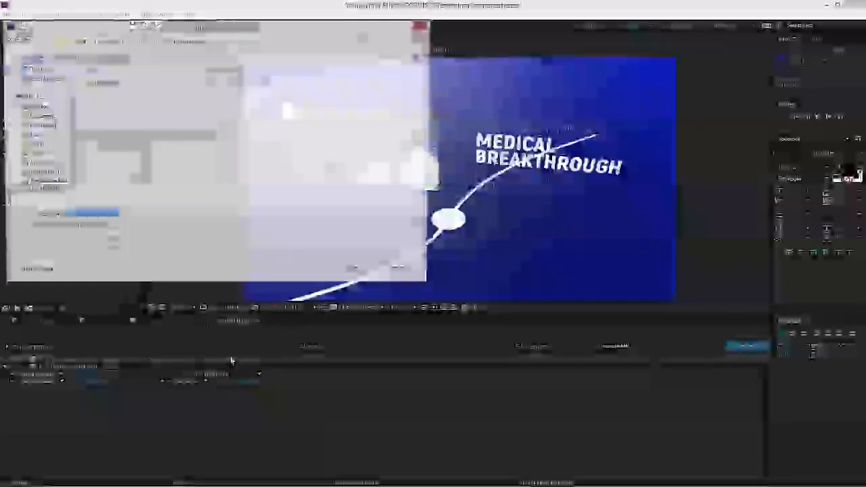
pyautogui.click(371, 272)
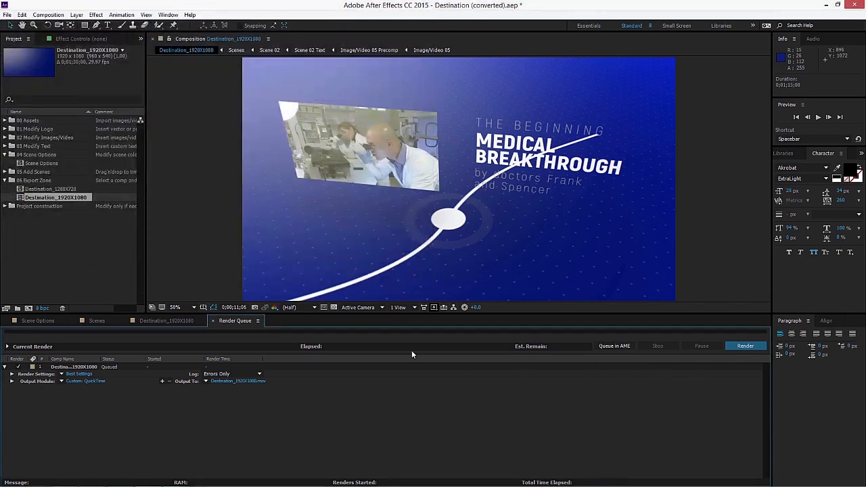
pyautogui.click(756, 346)
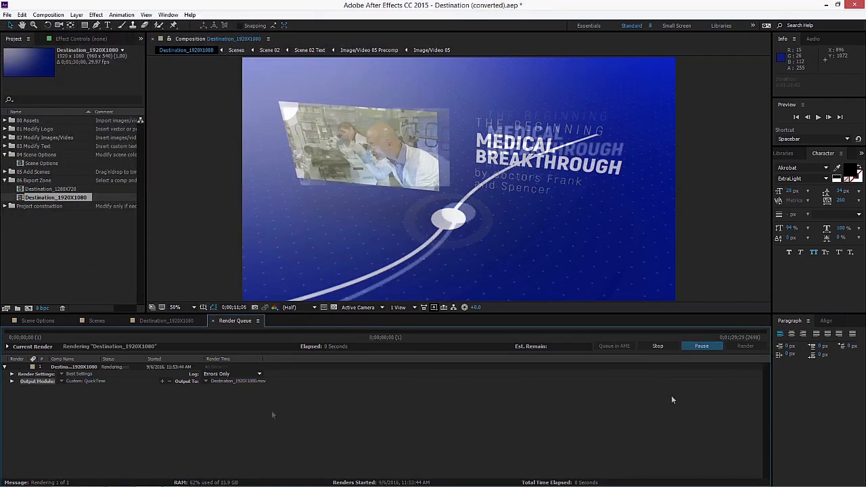